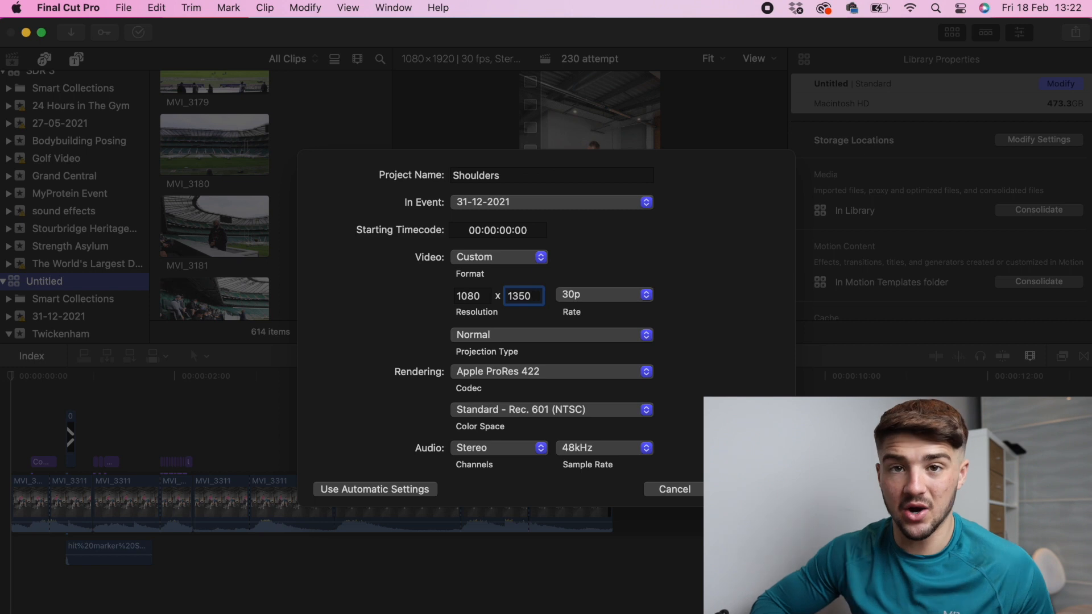
Create the 1080 x 1350 project and add all clips from the 2022_02_17 folder, MVI_4102 to MVI_4114, to its timeline
{"action": "key", "text": "Return"}
{"action": "left_click", "coordinate": [98, 613]}
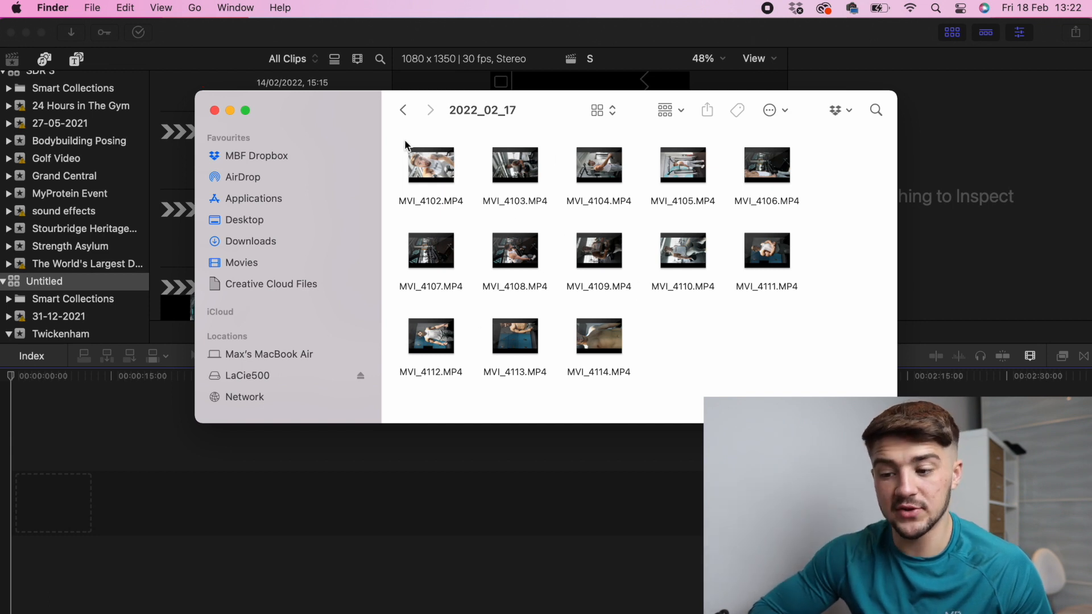
{"action": "left_click_drag", "start_coordinate": [392, 140], "coordinate": [782, 358]}
{"action": "left_click_drag", "start_coordinate": [598, 238], "coordinate": [79, 455]}
{"action": "left_click", "coordinate": [80, 455]}
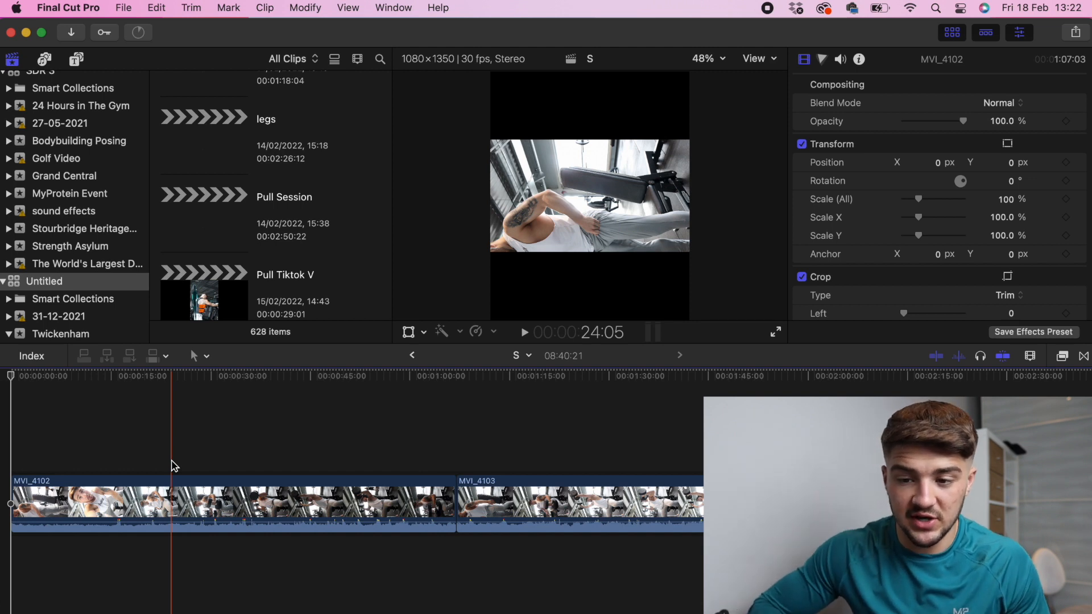
Check the background tasks for the progress of the media import and thumbnail generation
{"action": "left_click", "coordinate": [138, 33]}
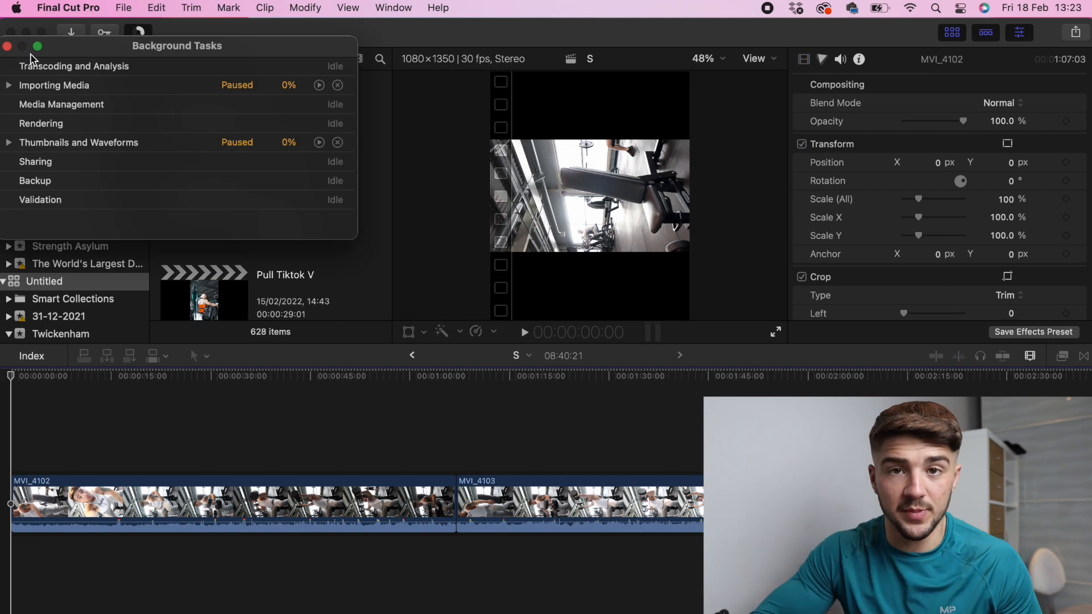
{"action": "left_click", "coordinate": [8, 46]}
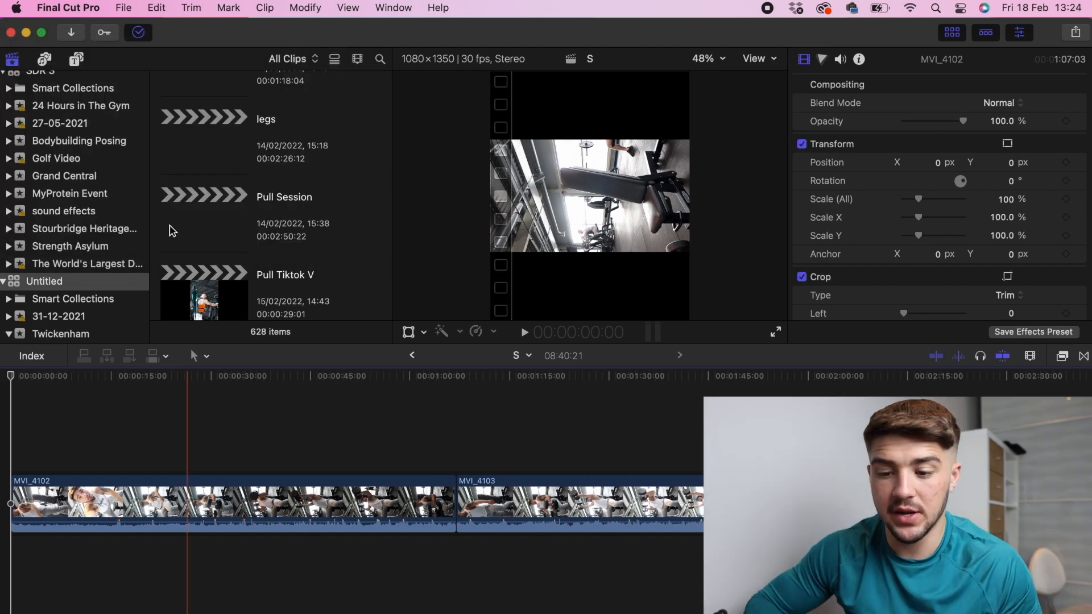
{"action": "left_click", "coordinate": [142, 33]}
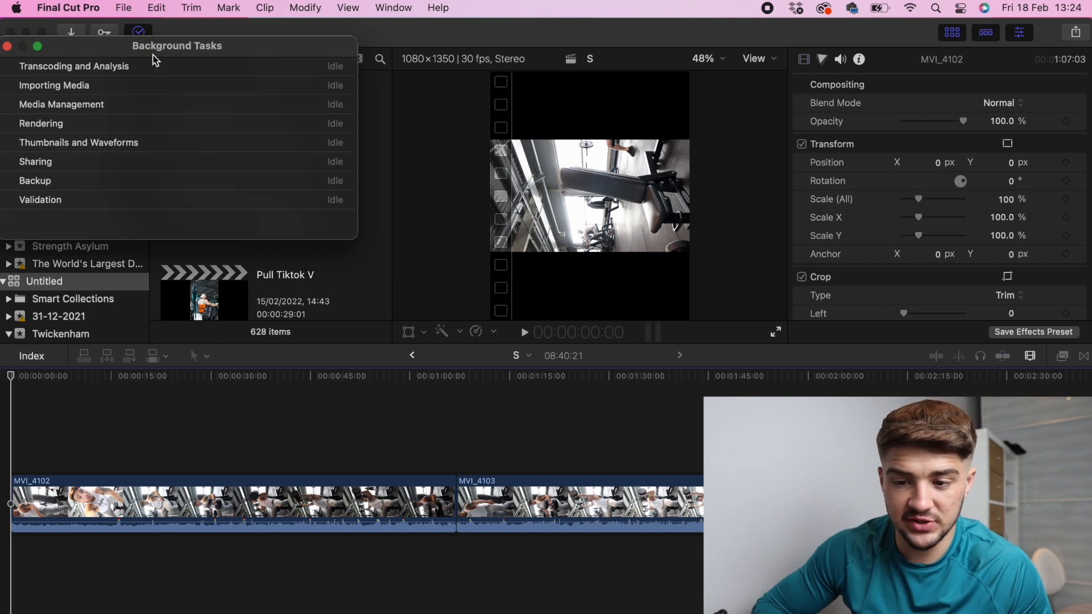
{"action": "left_click", "coordinate": [7, 46]}
Rotate the first timeline clip, MVI_4102, to exactly -90° with the Transform tool
{"action": "key", "text": "super+minus"}
{"action": "key", "text": "super+minus"}
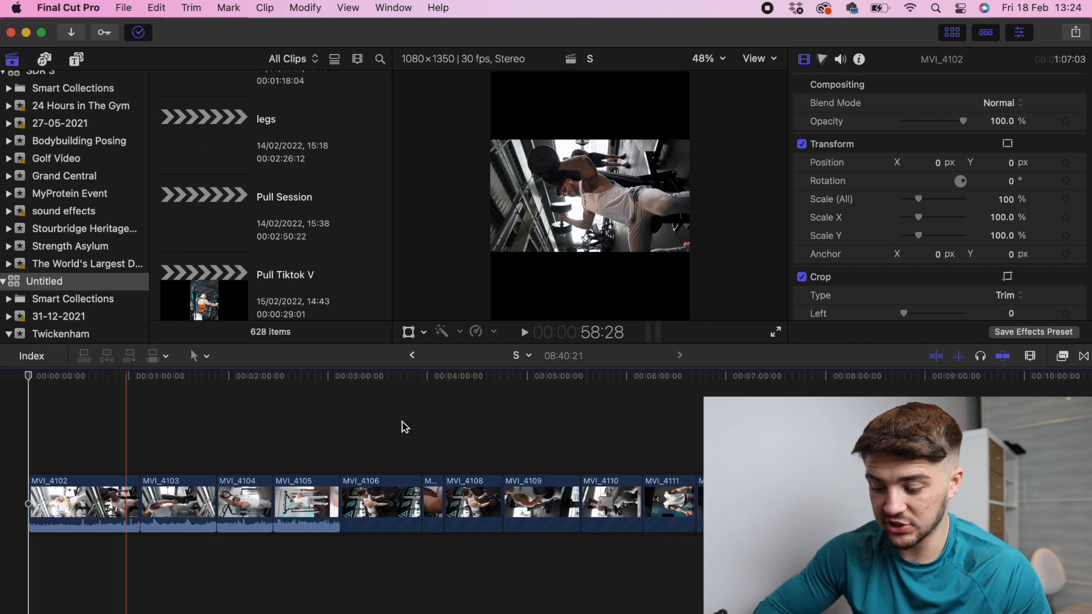
{"action": "key", "text": "super+equal"}
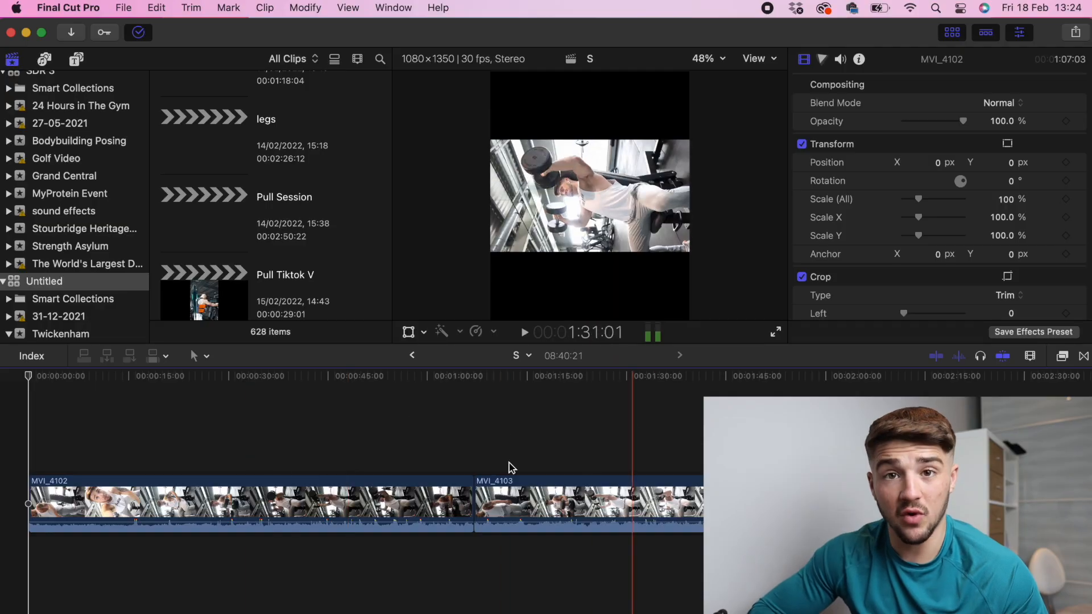
{"action": "left_click_drag", "start_coordinate": [511, 468], "coordinate": [225, 483]}
{"action": "left_click", "coordinate": [225, 482]}
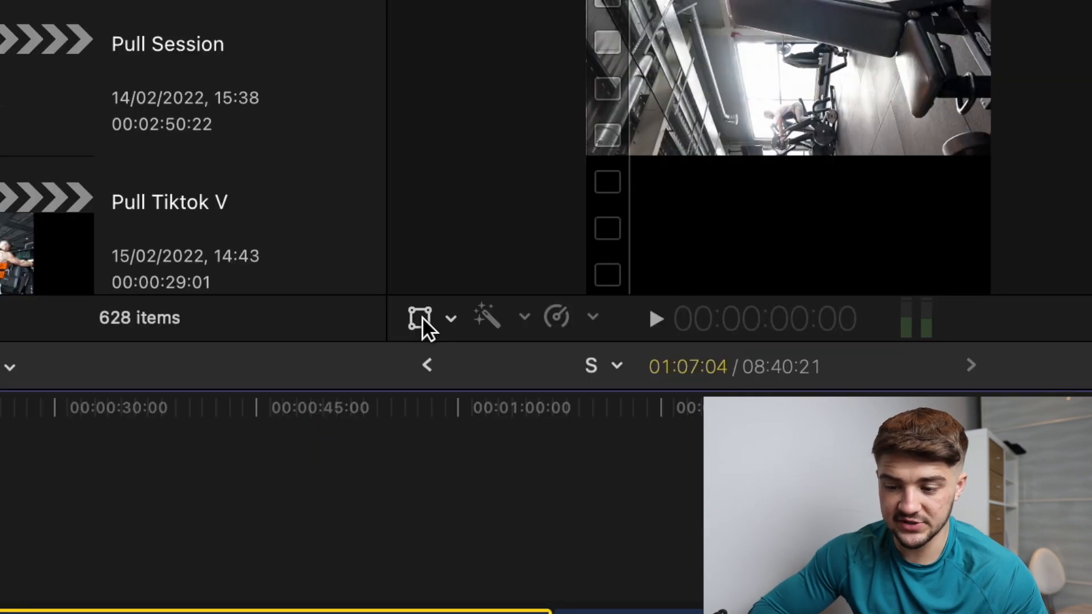
{"action": "left_click", "coordinate": [421, 316]}
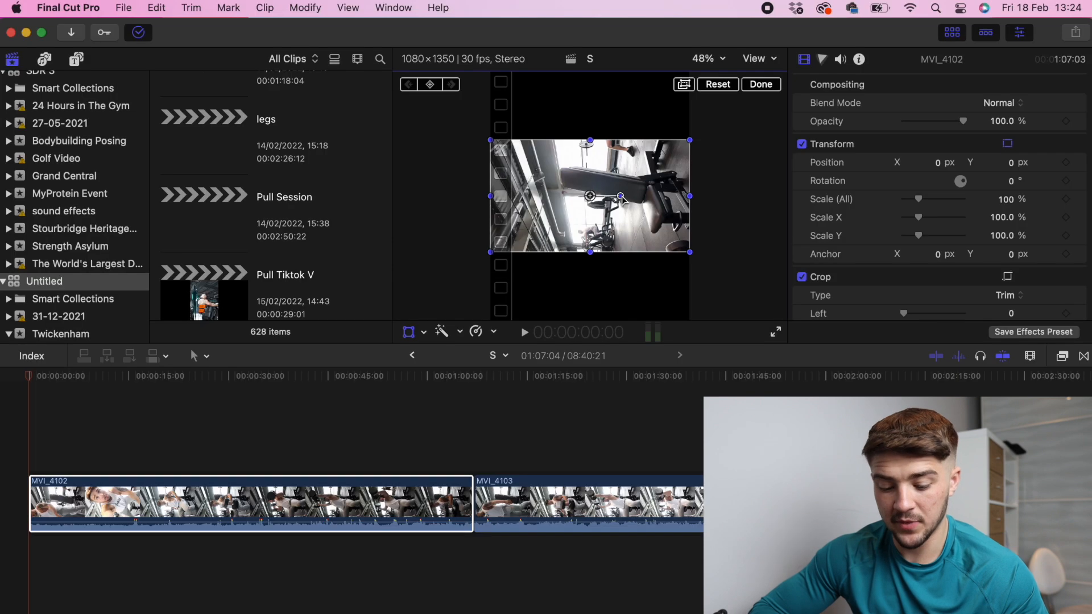
{"action": "left_click_drag", "start_coordinate": [622, 198], "coordinate": [622, 200]}
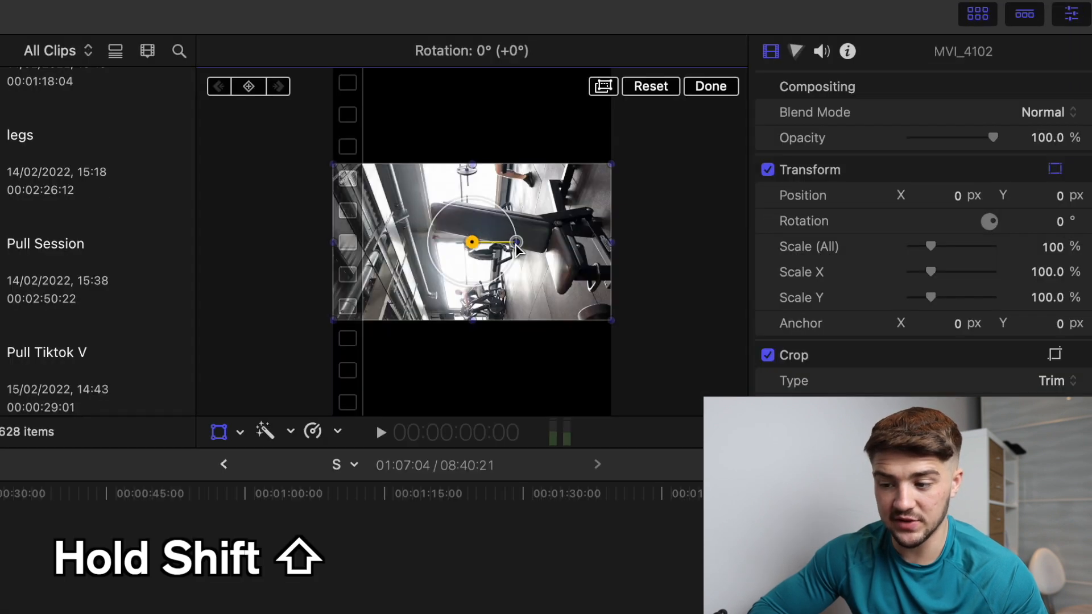
{"action": "left_click_drag", "start_coordinate": [517, 249], "coordinate": [474, 287]}
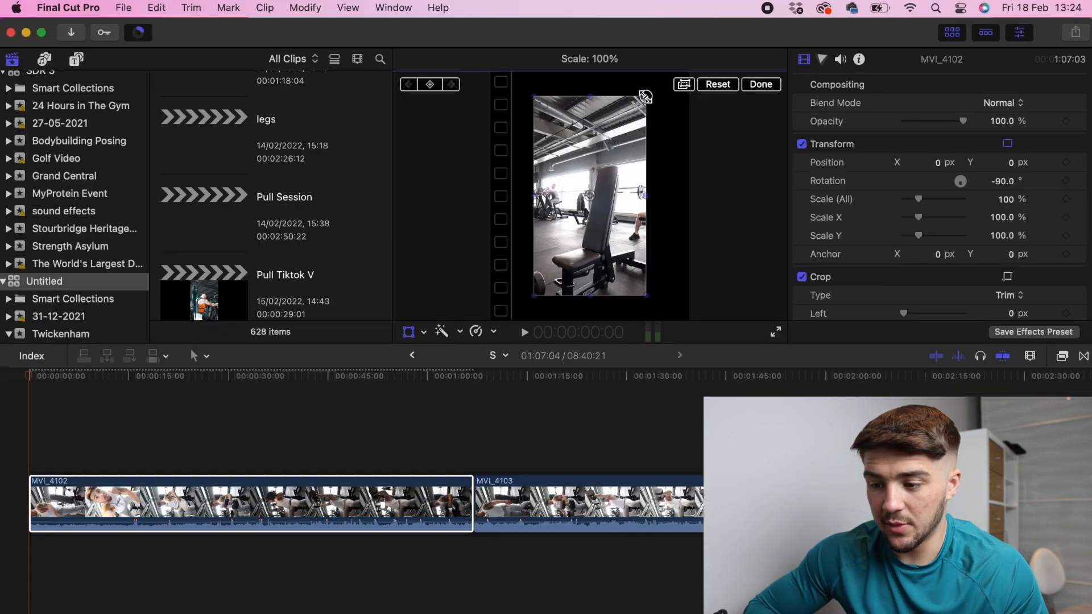
Scale MVI_4102 to 183.8% to fill the frame and shift it up to Y position 82.4 px
{"action": "left_click_drag", "start_coordinate": [646, 97], "coordinate": [692, 63]}
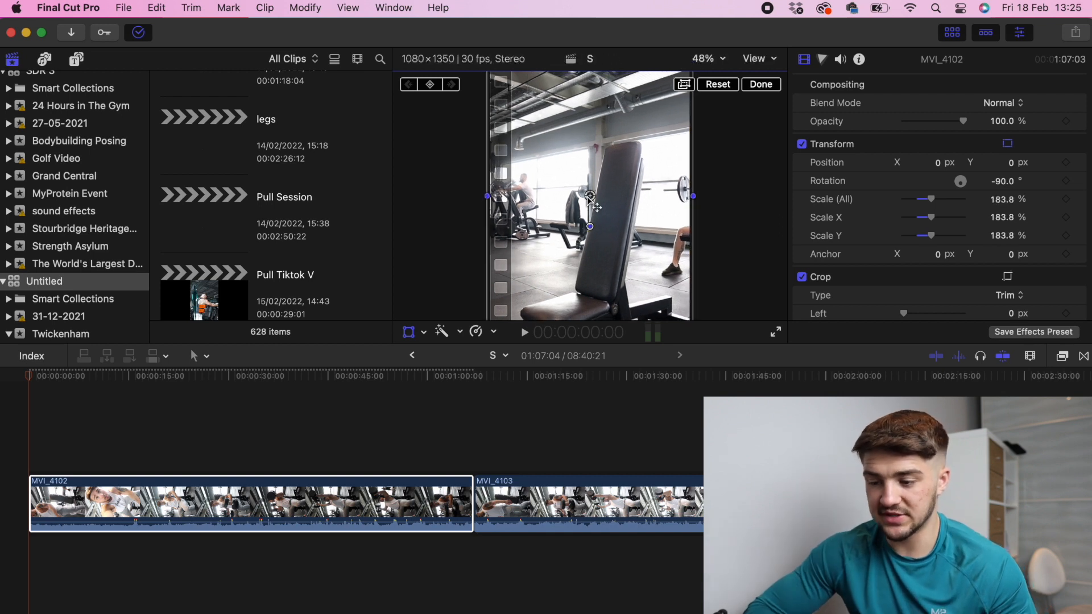
{"action": "left_click_drag", "start_coordinate": [590, 197], "coordinate": [593, 200]}
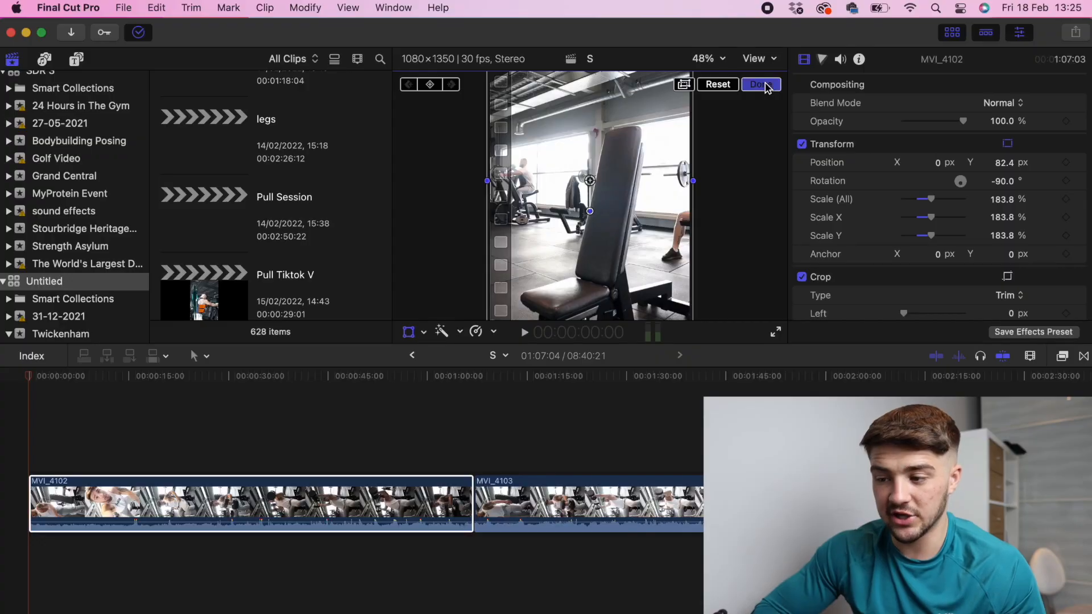
{"action": "left_click", "coordinate": [765, 86]}
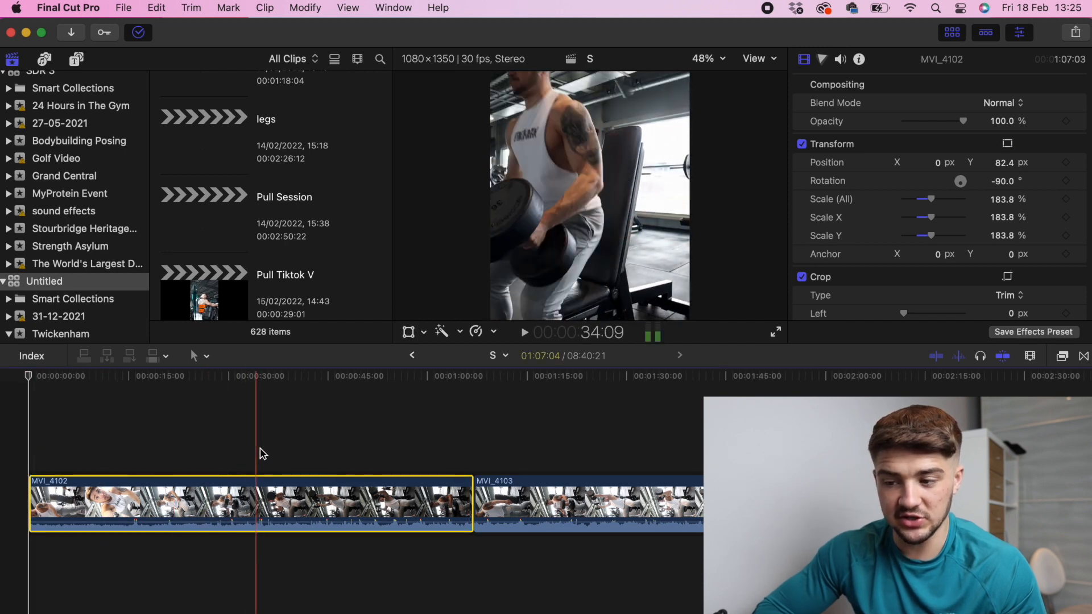
Copy MVI_4102's attributes and paste its position, rotation and scale onto the other 12 clips in the timeline
{"action": "key", "text": "shift+z"}
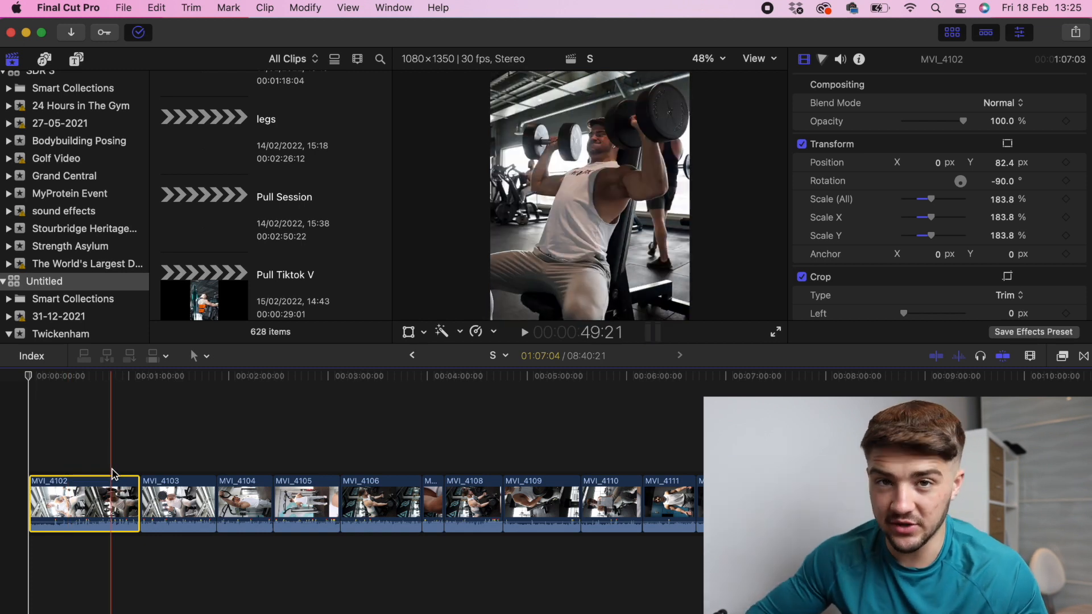
{"action": "left_click", "coordinate": [82, 481]}
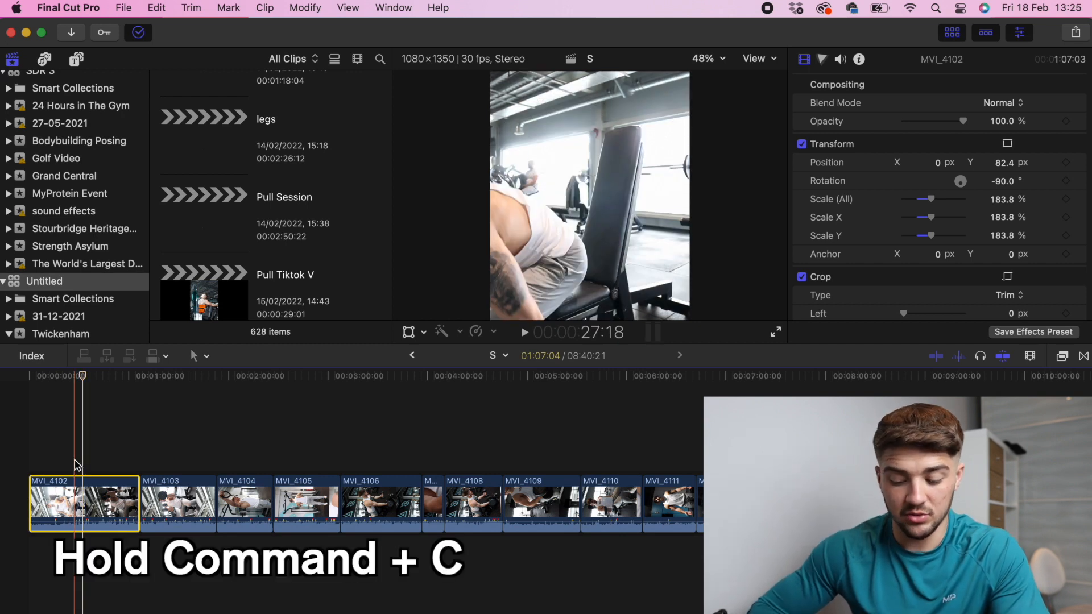
{"action": "left_click", "coordinate": [167, 484]}
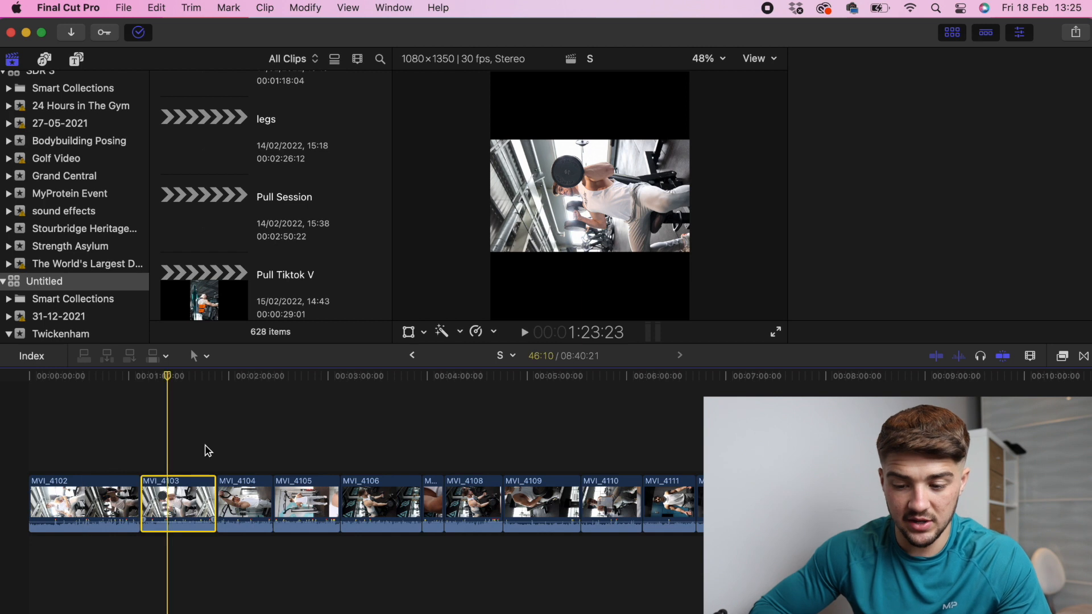
{"action": "left_click", "coordinate": [177, 486]}
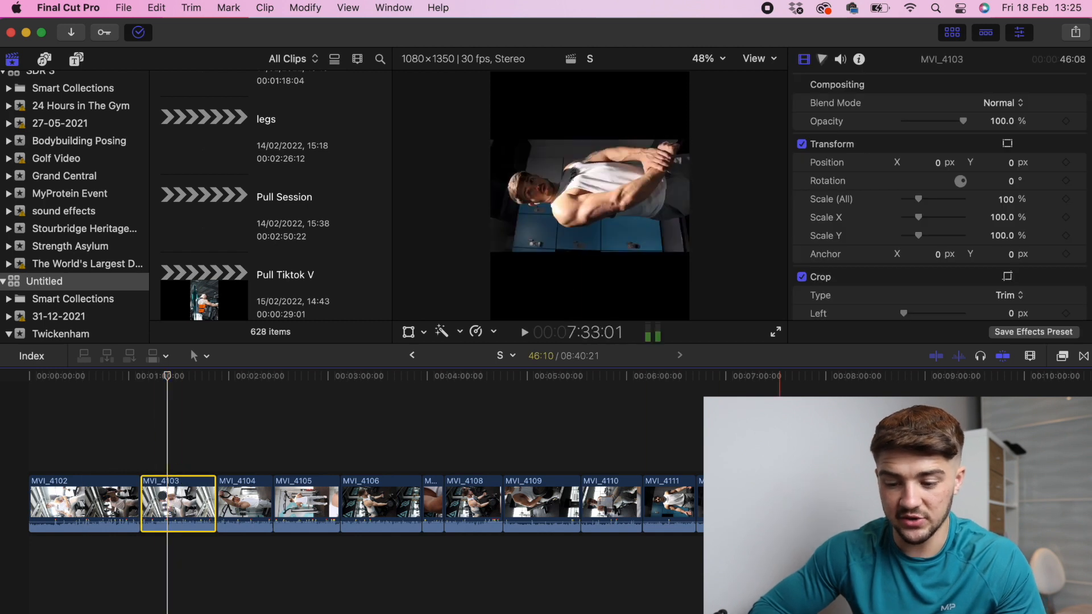
{"action": "left_click", "coordinate": [880, 503], "text": "shift"}
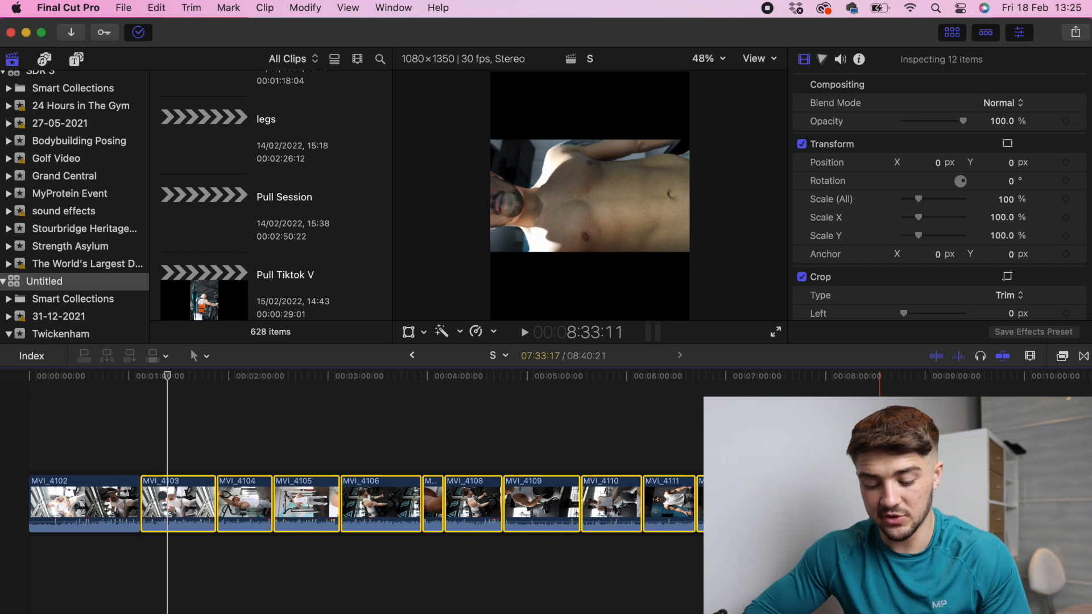
{"action": "key", "text": "super+shift+v"}
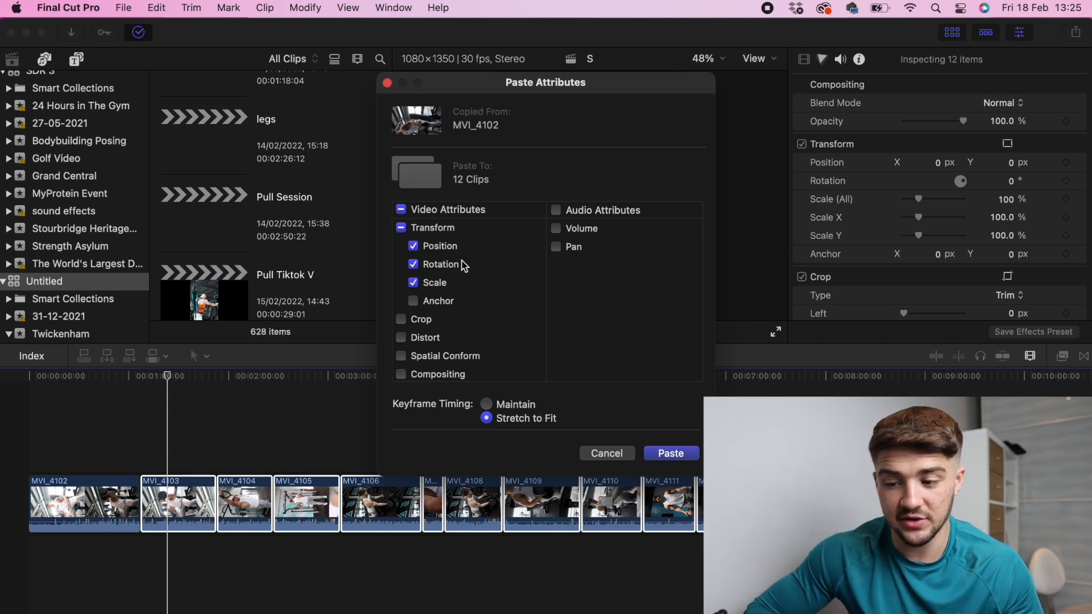
{"action": "left_click", "coordinate": [670, 453]}
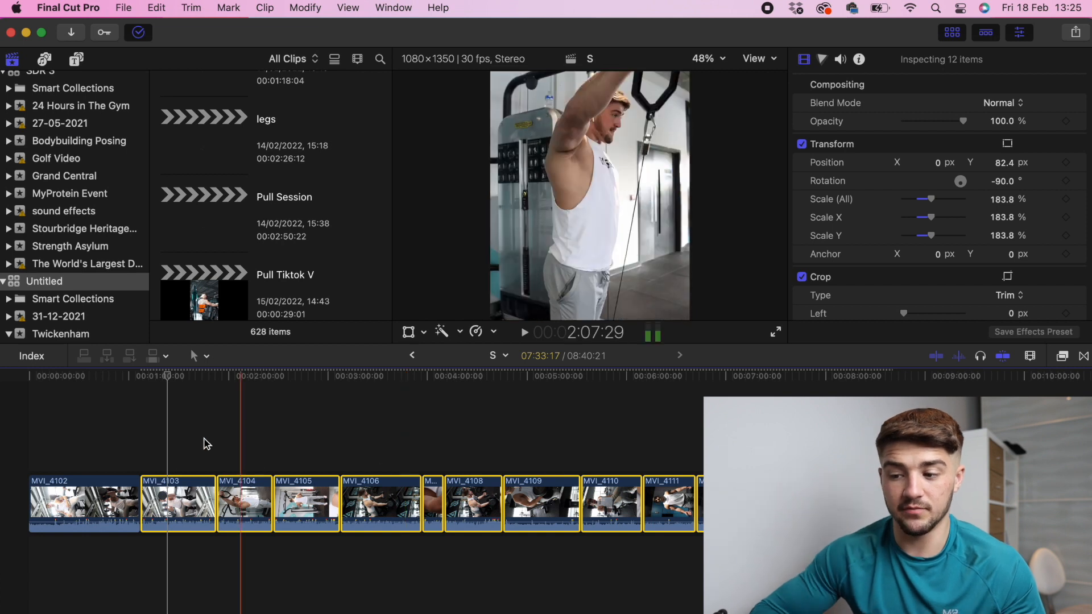
{"action": "left_click", "coordinate": [154, 435]}
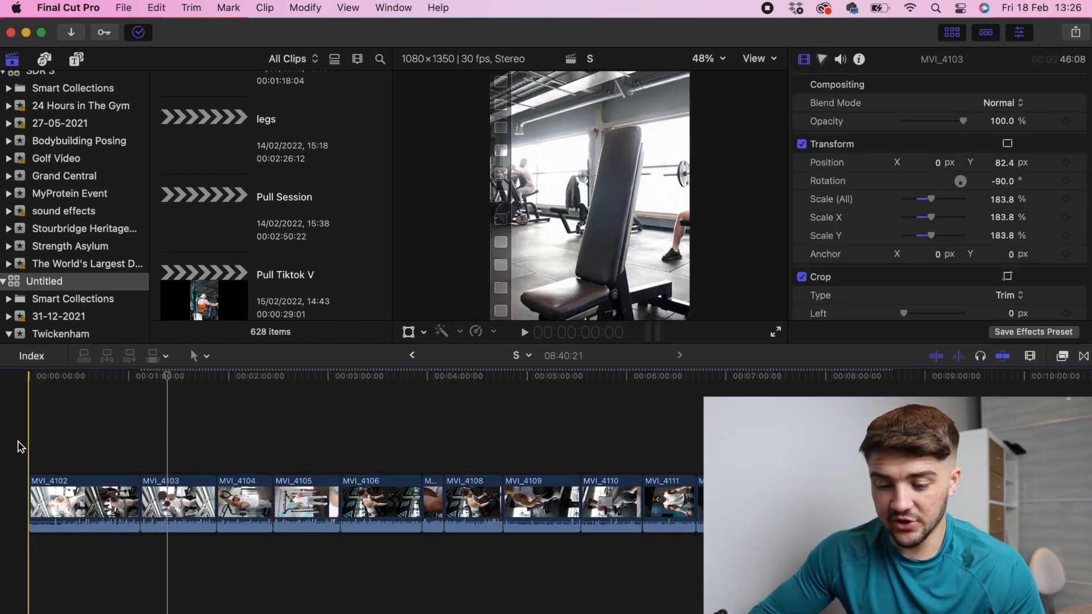
Split MVI_4102 at about 34:10 with the Blade tool and delete the part before the cut
{"action": "key", "text": "super+equal"}
{"action": "key", "text": "super+equal"}
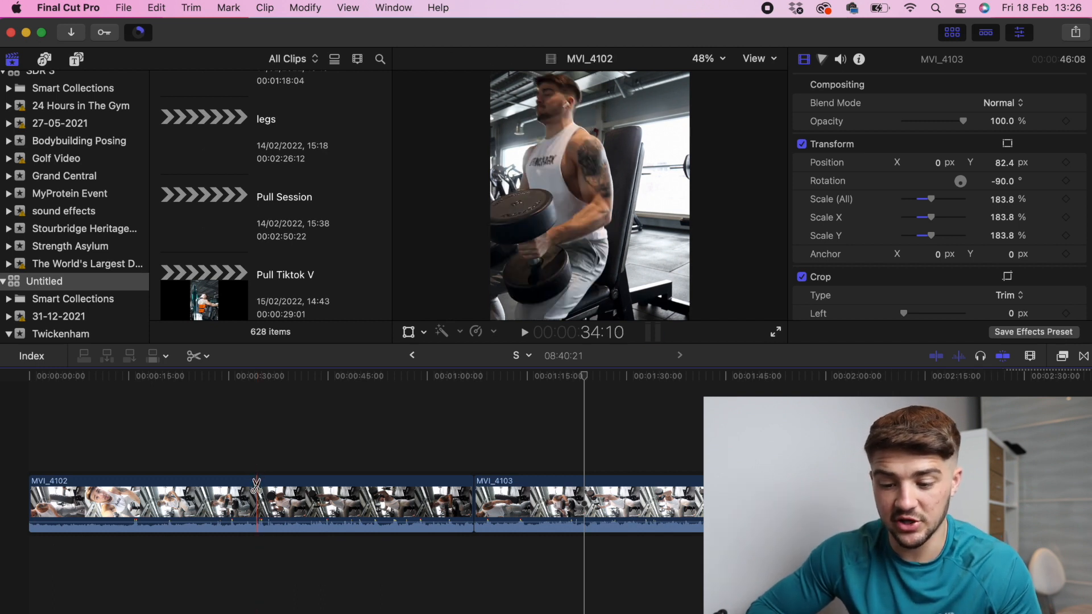
{"action": "left_click", "coordinate": [257, 486]}
{"action": "key", "text": "a"}
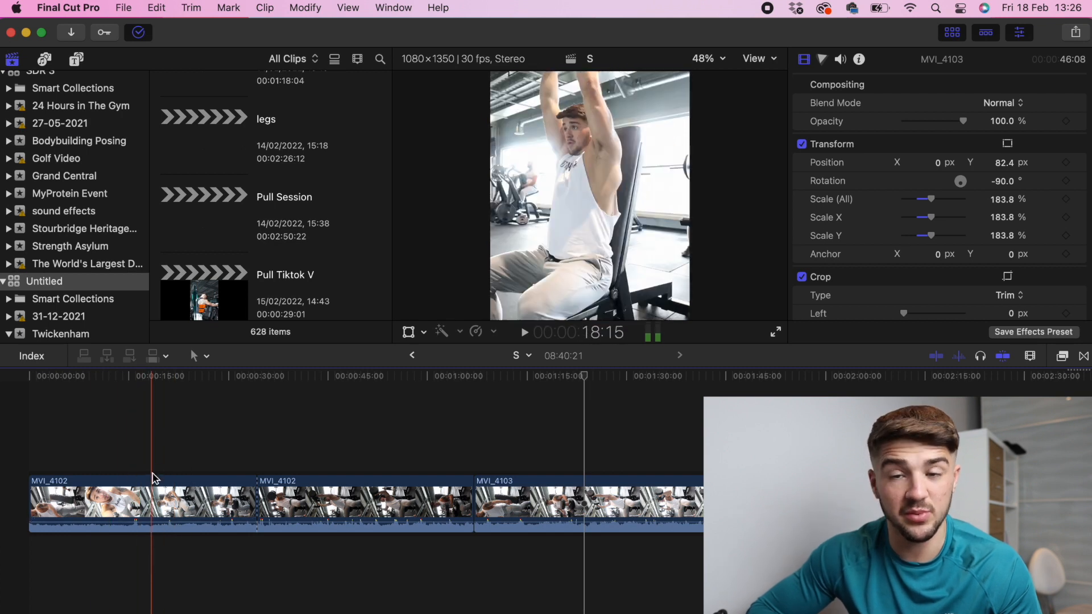
{"action": "left_click", "coordinate": [155, 492]}
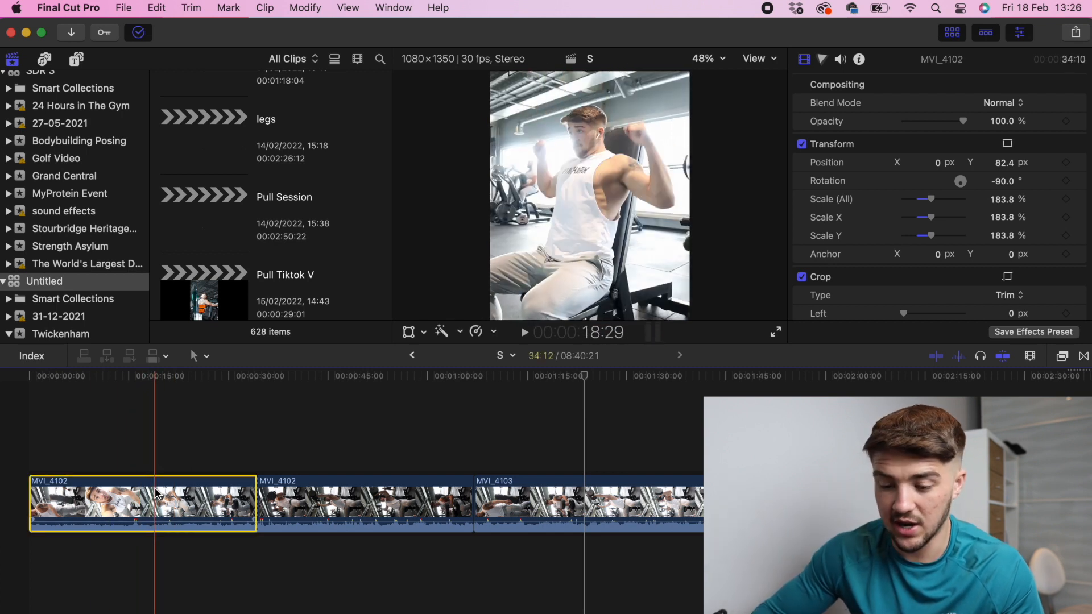
{"action": "key", "text": "Delete"}
Cut off the unwanted end of the remaining MVI_4102 clip, keeping about 26 seconds, and delete it
{"action": "key", "text": "b"}
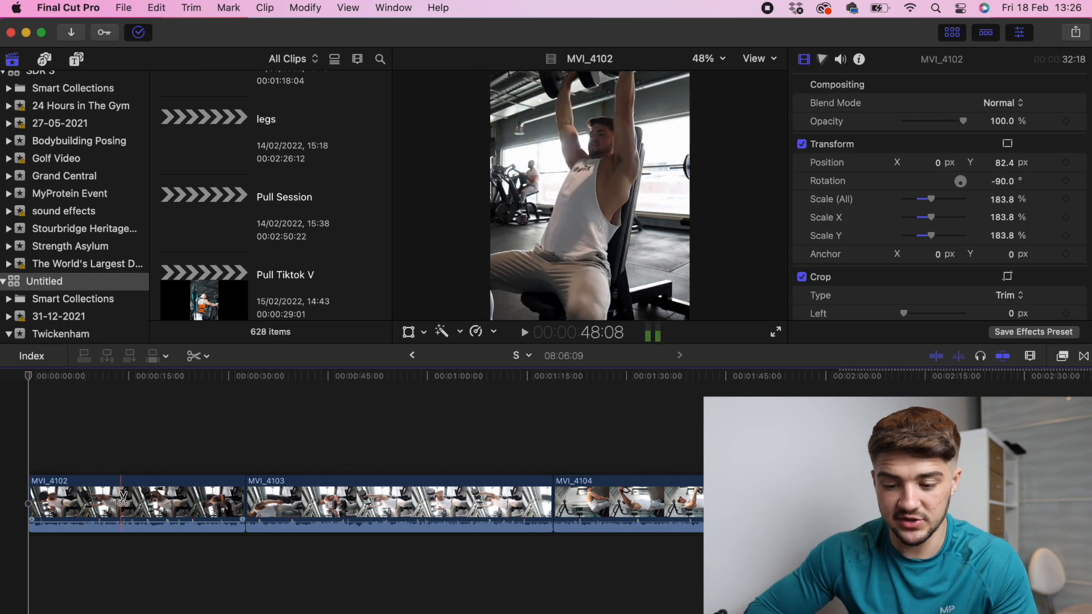
{"action": "left_click", "coordinate": [200, 502]}
{"action": "left_click", "coordinate": [211, 503]}
{"action": "key", "text": "Delete"}
Cut and delete the unwanted start and end sections of clip MVI_4103
{"action": "left_click", "coordinate": [311, 502]}
{"action": "left_click", "coordinate": [302, 501]}
{"action": "key", "text": "Delete"}
{"action": "left_click", "coordinate": [347, 501]}
{"action": "key", "text": "Delete"}
Cut and delete the unwanted start and end sections of clip MVI_4104
{"action": "left_click", "coordinate": [397, 501]}
{"action": "left_click", "coordinate": [378, 502]}
{"action": "key", "text": "Delete"}
{"action": "left_click", "coordinate": [501, 502]}
{"action": "left_click", "coordinate": [512, 502]}
{"action": "key", "text": "Delete"}
Add the Front Muscle Explainer 1 title from the ccGYM graphic titles above the start of MVI_4102
{"action": "key", "text": "super+minus"}
{"action": "key", "text": "super+equal"}
{"action": "key", "text": "super+equal"}
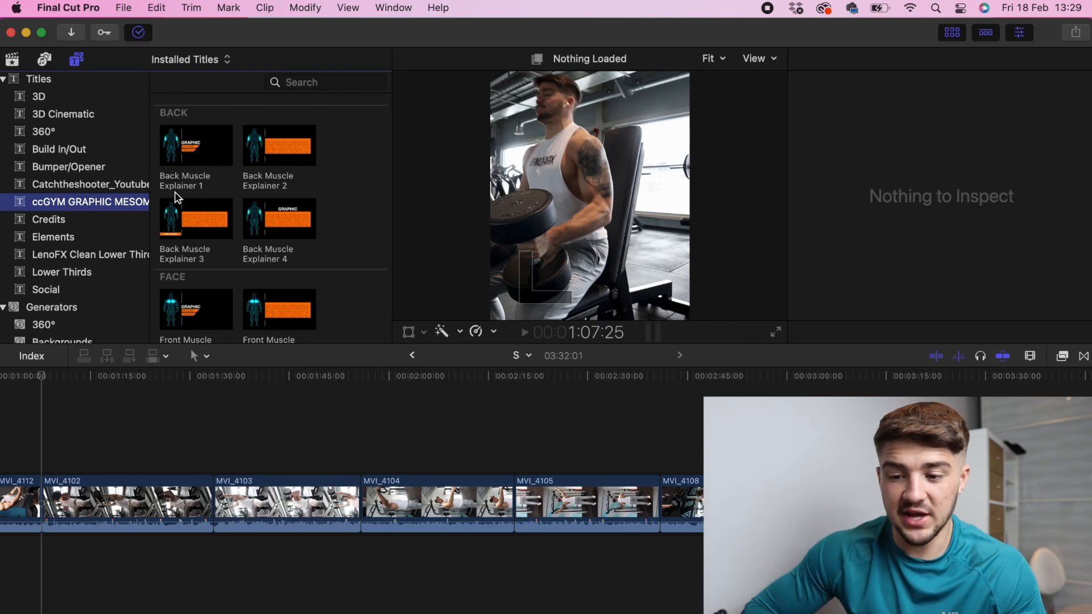
{"action": "left_click", "coordinate": [176, 148]}
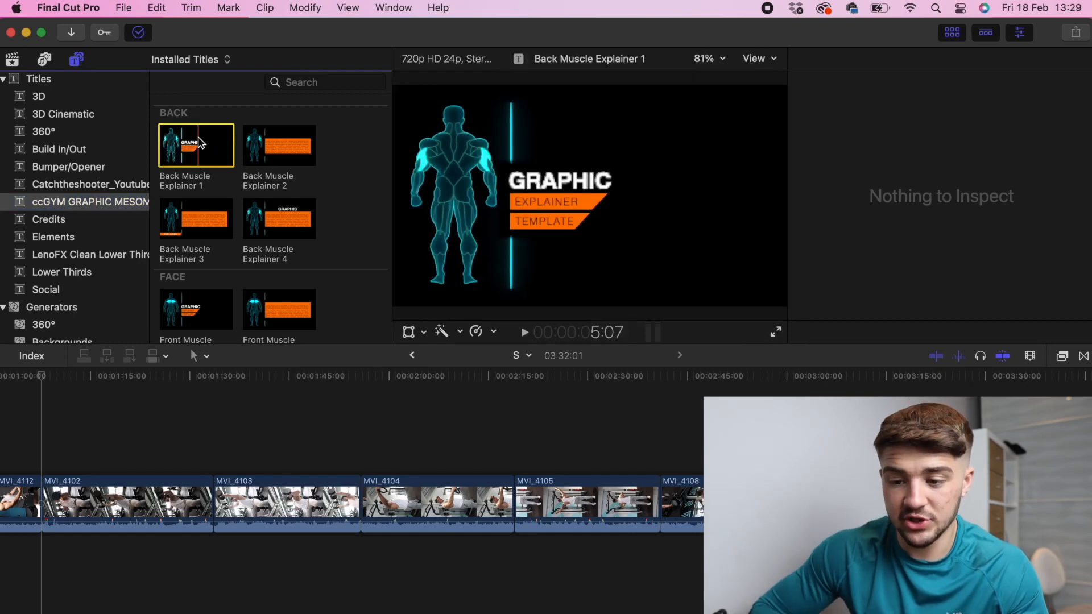
{"action": "left_click", "coordinate": [76, 59]}
{"action": "left_click_drag", "start_coordinate": [39, 242], "coordinate": [59, 461]}
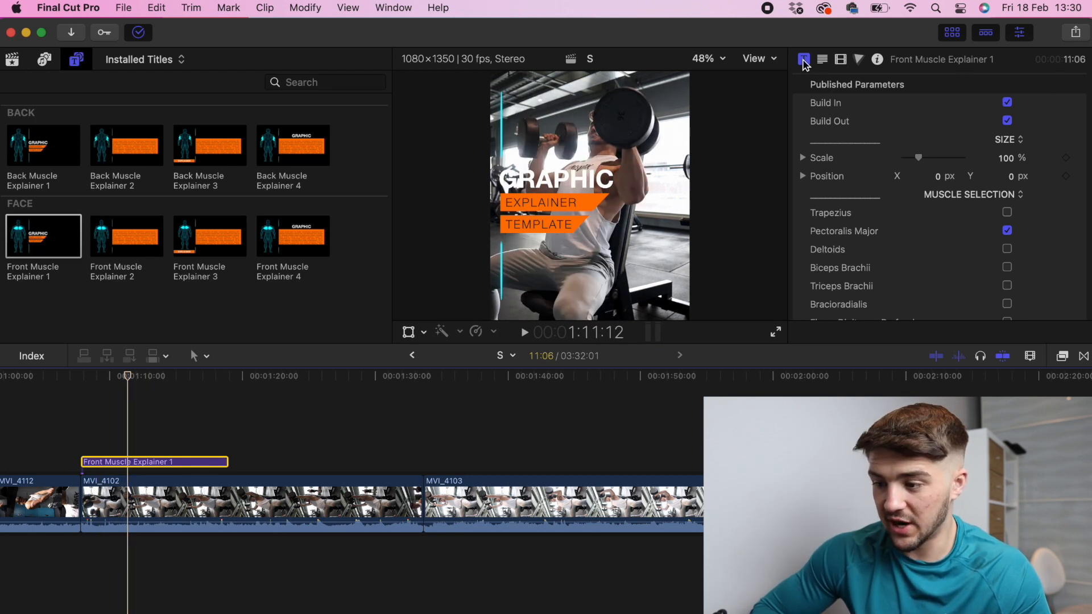
Set the Front Muscle Explainer 1 title's scale to 40%
{"action": "left_click", "coordinate": [804, 60]}
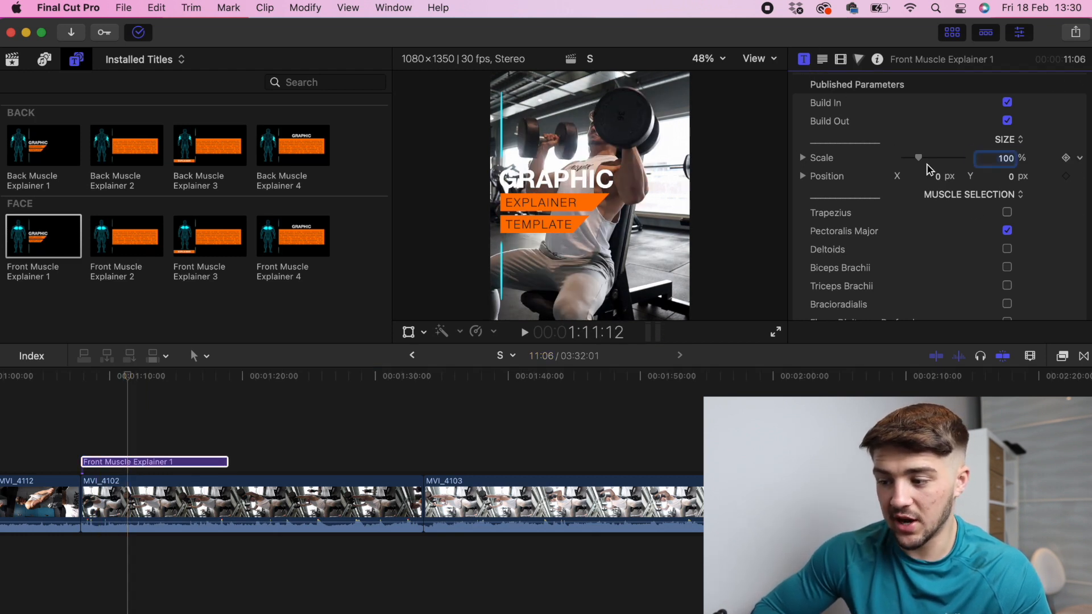
{"action": "left_click_drag", "start_coordinate": [920, 160], "coordinate": [910, 163]}
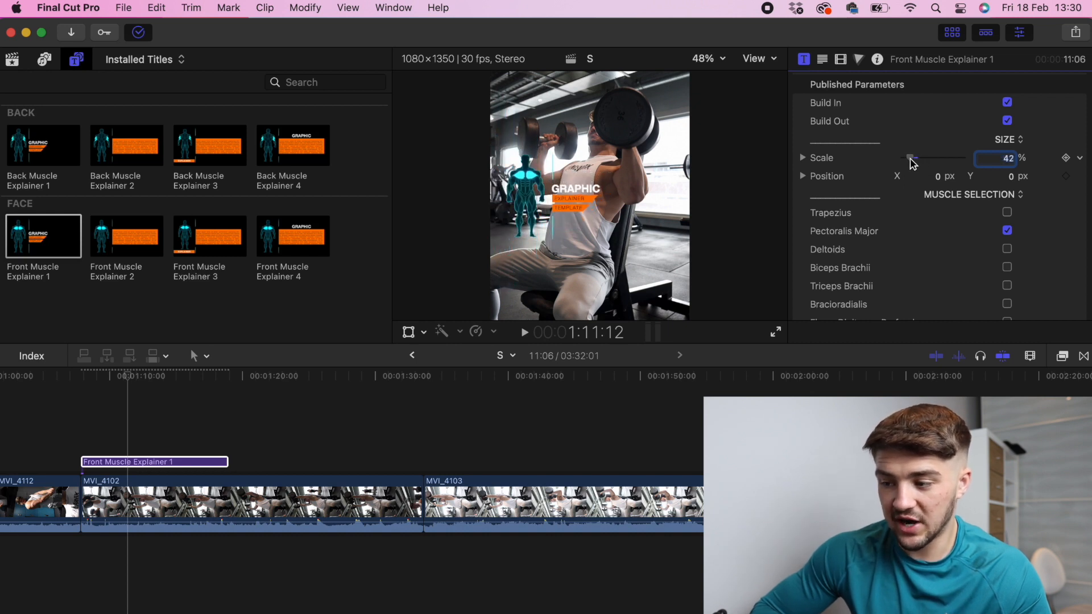
{"action": "type", "text": "40"}
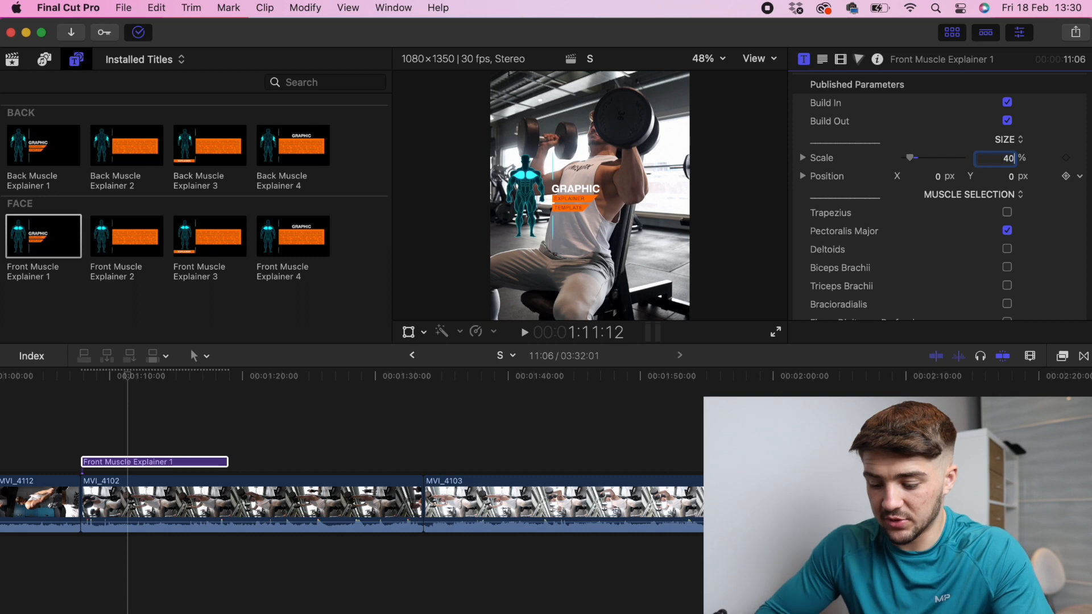
{"action": "key", "text": "Return"}
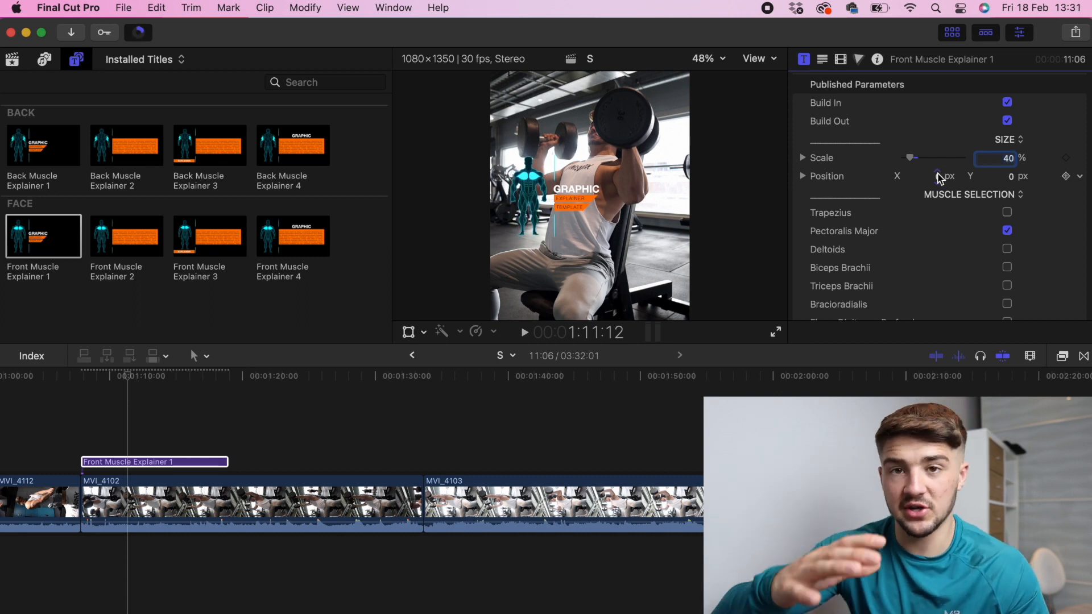
Position the Front Muscle Explainer 1 title low in the frame, with X at -1.5 px and Y at about -30 px
{"action": "left_click", "coordinate": [938, 177]}
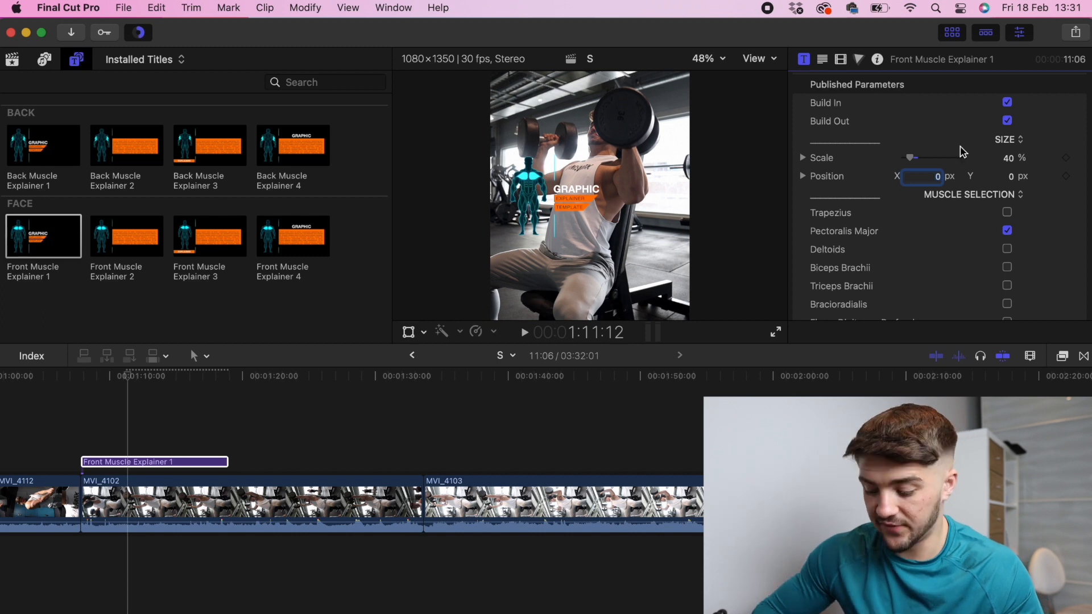
{"action": "left_click", "coordinate": [1014, 177]}
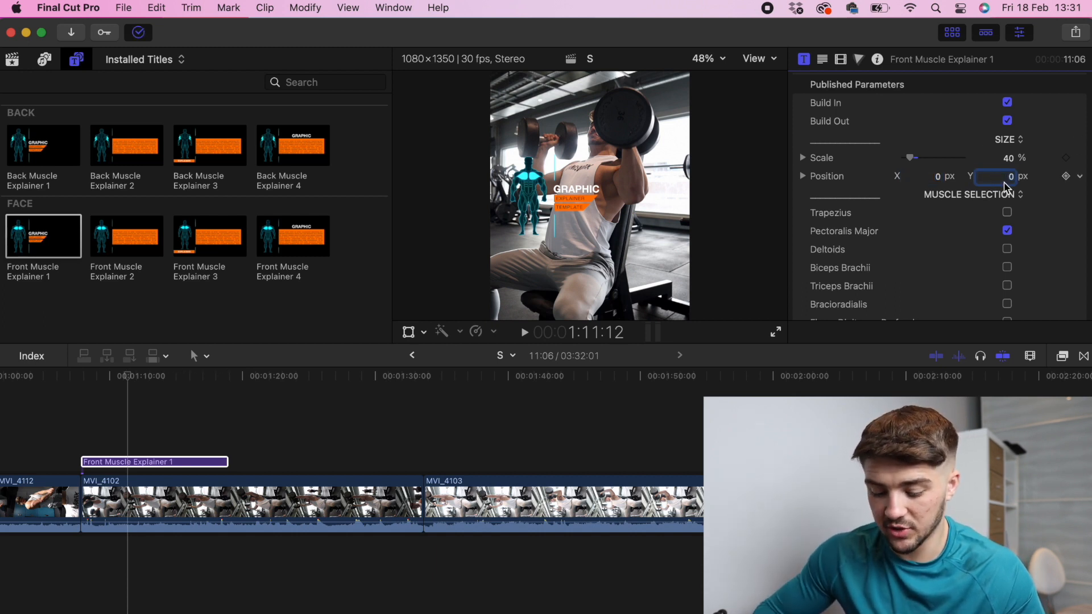
{"action": "type", "text": "-30"}
{"action": "key", "text": "Return"}
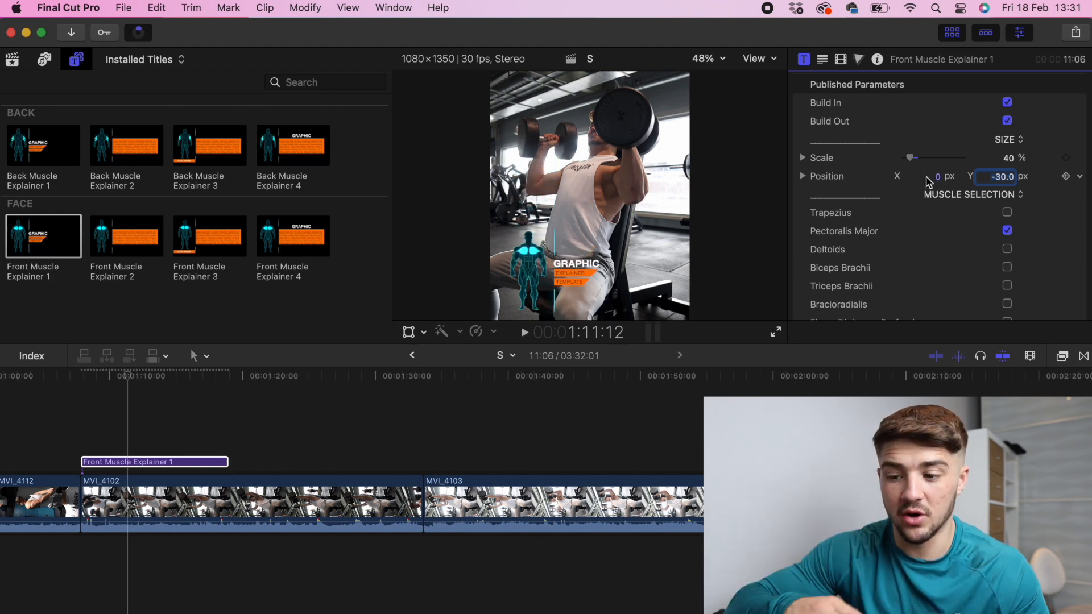
{"action": "left_click_drag", "start_coordinate": [937, 176], "coordinate": [933, 177]}
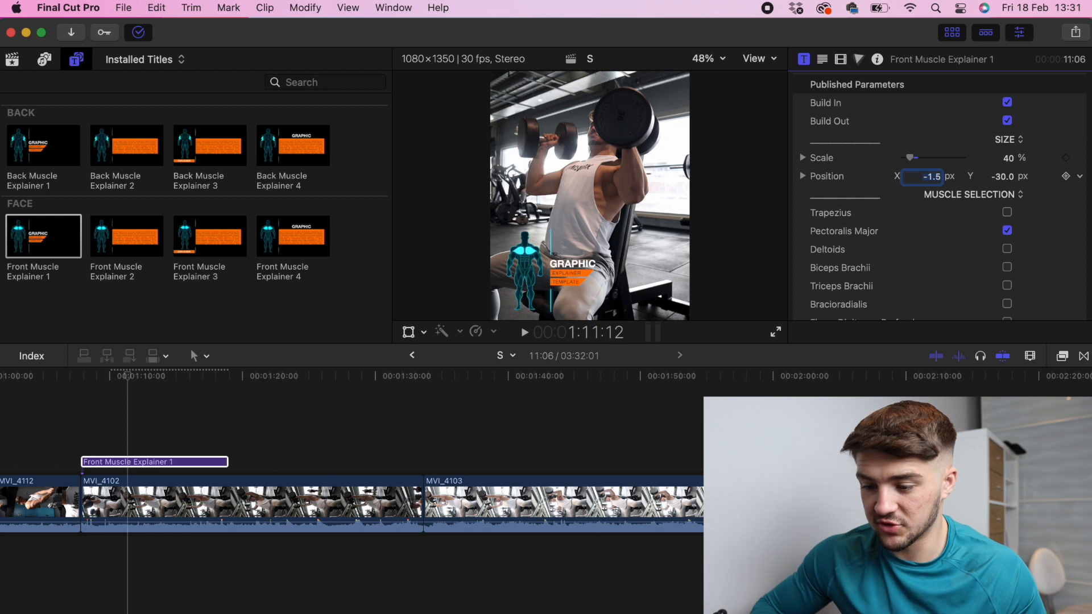
{"action": "left_click", "coordinate": [1004, 177]}
{"action": "left_click_drag", "start_coordinate": [1005, 175], "coordinate": [1005, 174]}
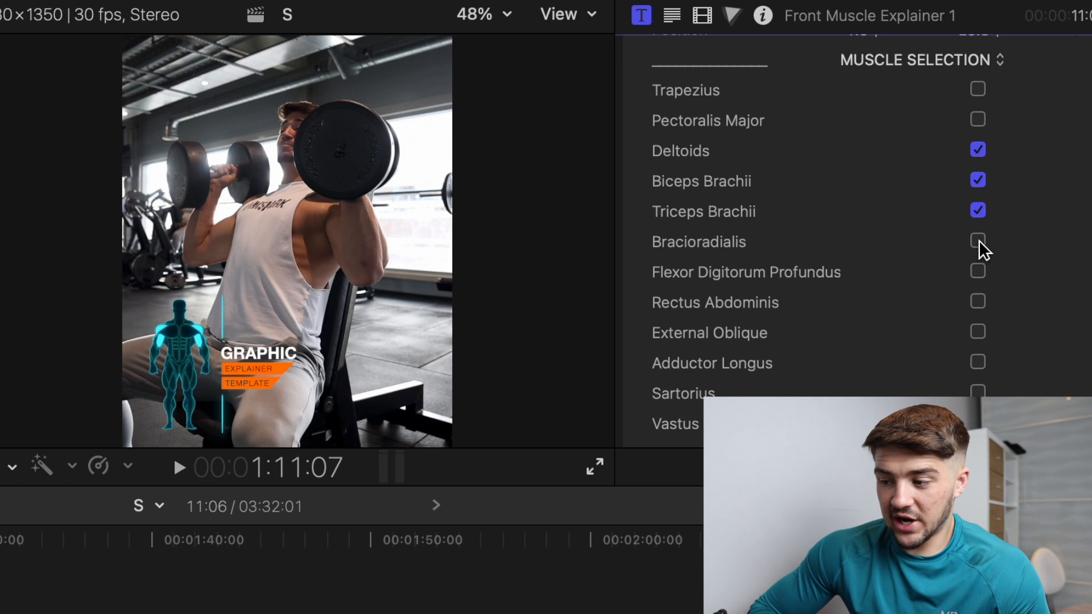
Leave only Deltoids highlighted in the title's muscle selection, with the biceps, triceps and brachioradialis turned off
{"action": "left_click", "coordinate": [979, 240]}
{"action": "left_click", "coordinate": [980, 214]}
{"action": "left_click", "coordinate": [981, 239]}
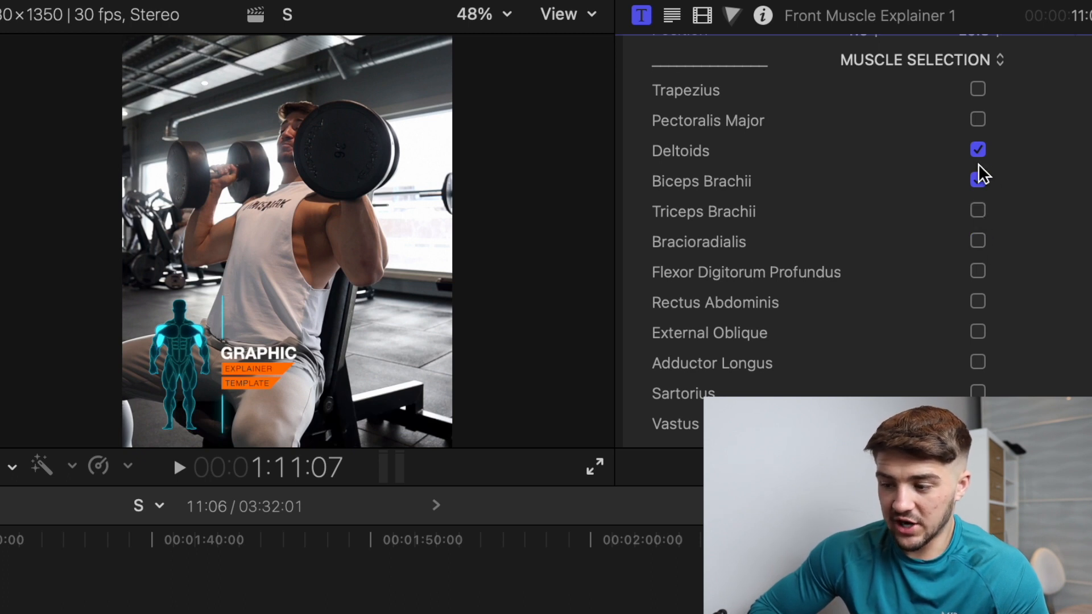
{"action": "left_click", "coordinate": [979, 180]}
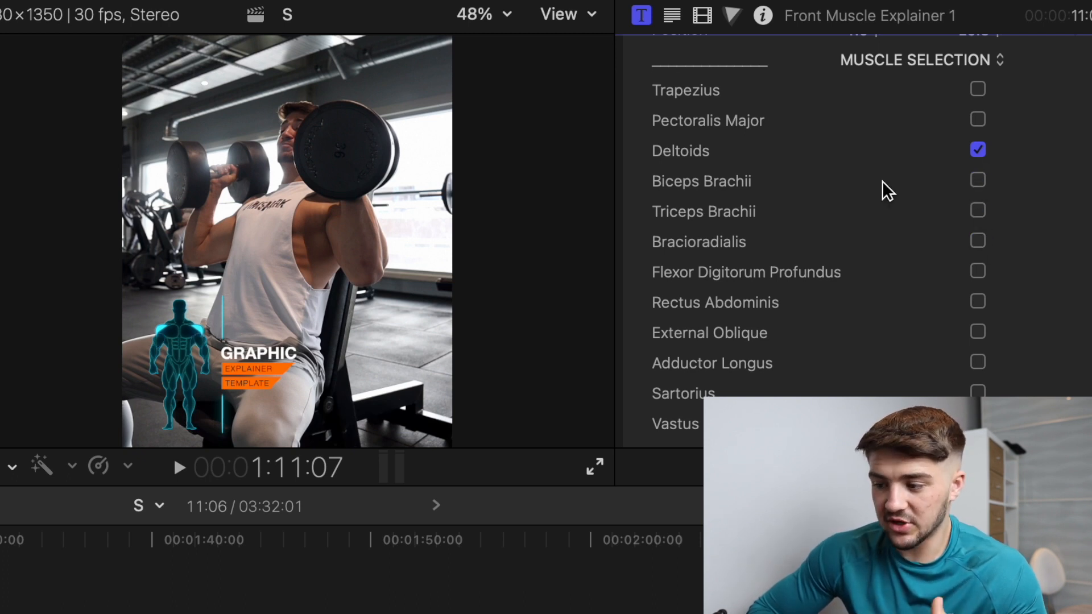
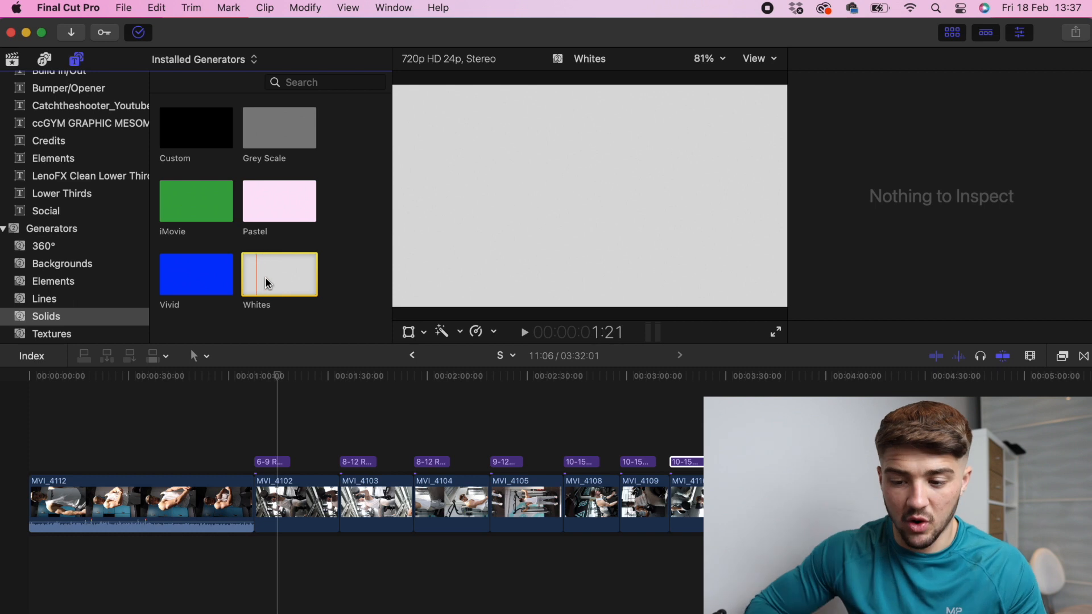
Add the Whites solid generator above the explainer title, spanning the full length of MVI_4102
{"action": "left_click_drag", "start_coordinate": [267, 282], "coordinate": [253, 429]}
{"action": "key", "text": "super+space"}
{"action": "key", "text": "Escape"}
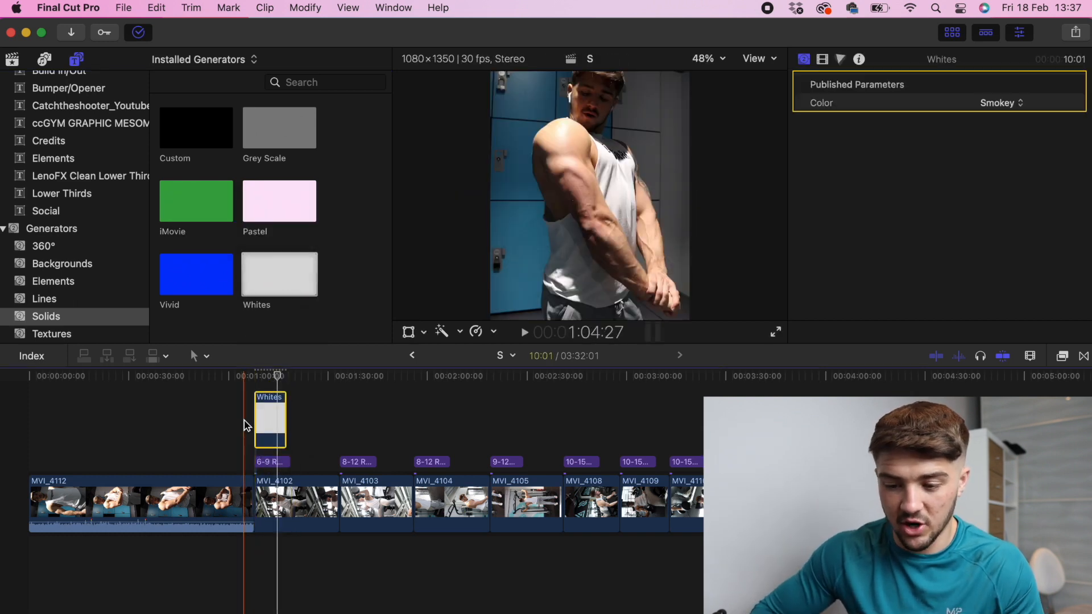
{"action": "key", "text": "super+equal"}
{"action": "key", "text": "super+equal"}
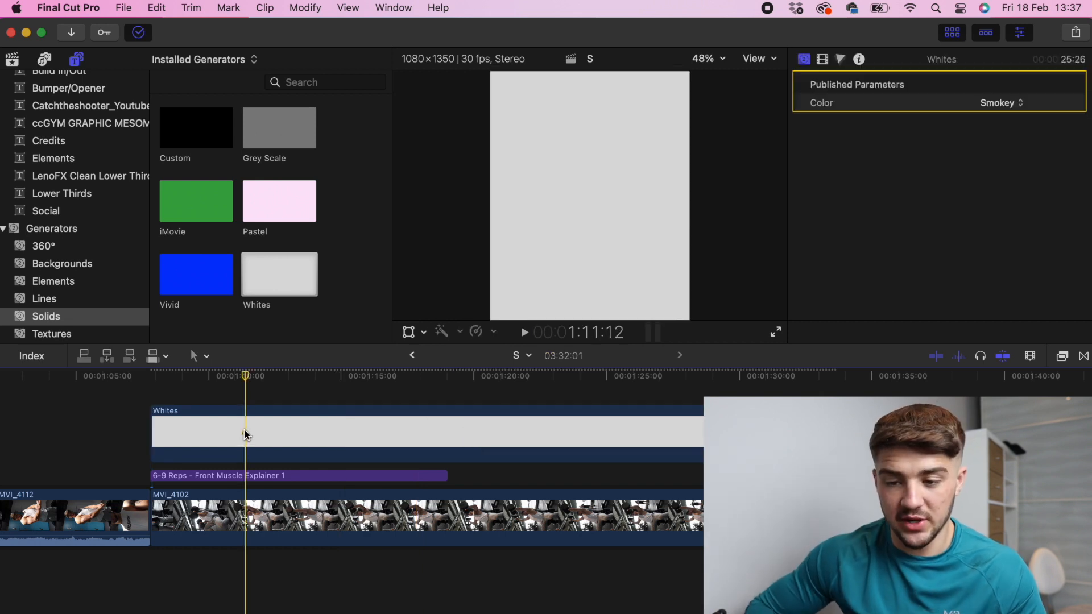
Crop about 1315 px off the Whites solid from above with Trim, leaving a thin strip along the frame's bottom edge
{"action": "left_click", "coordinate": [246, 434]}
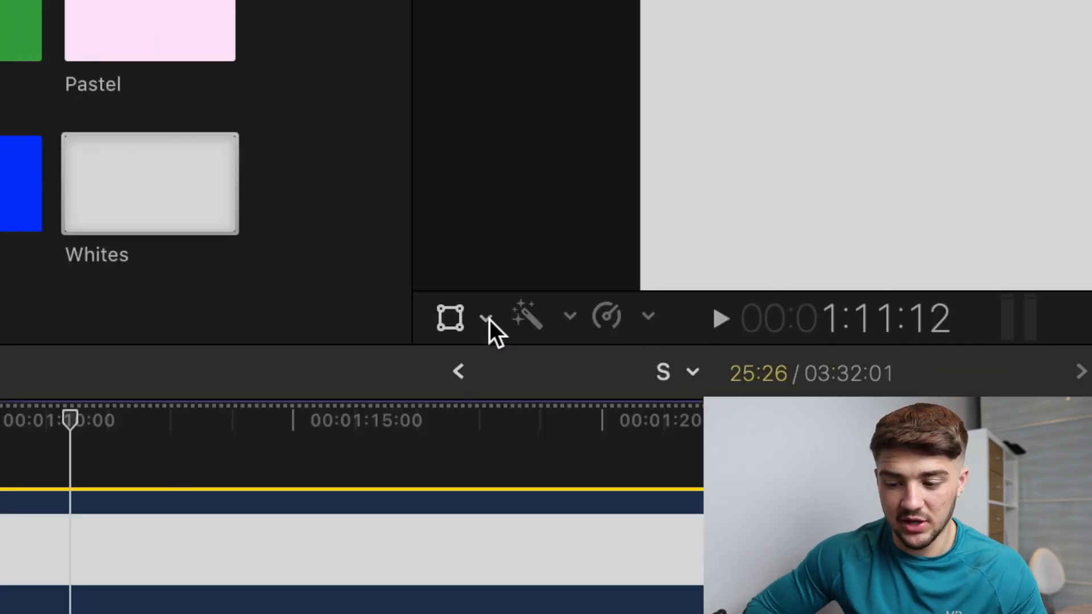
{"action": "left_click", "coordinate": [424, 333]}
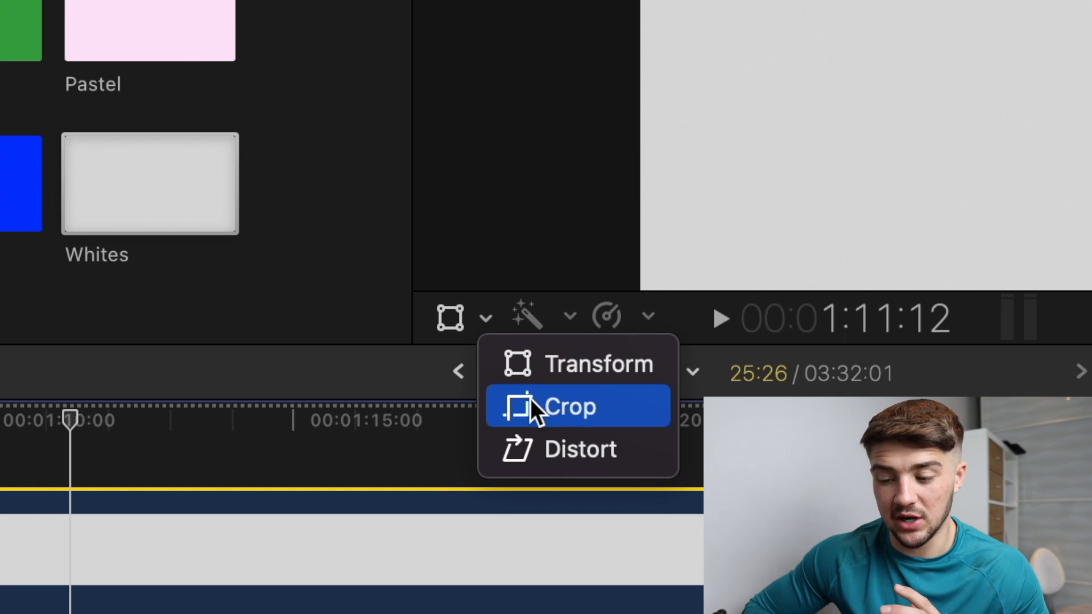
{"action": "left_click", "coordinate": [530, 398]}
{"action": "left_click_drag", "start_coordinate": [590, 74], "coordinate": [595, 320]}
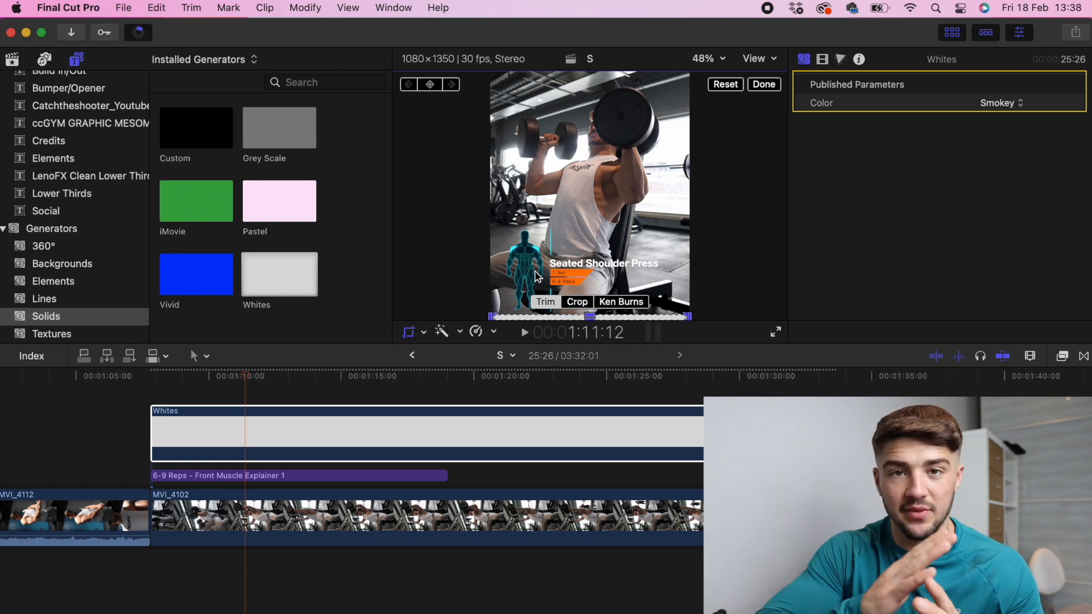
At the start of the Whites clip (01:07:25), shrink the strip into the frame's bottom-left corner and add a crop keyframe
{"action": "left_click", "coordinate": [211, 377]}
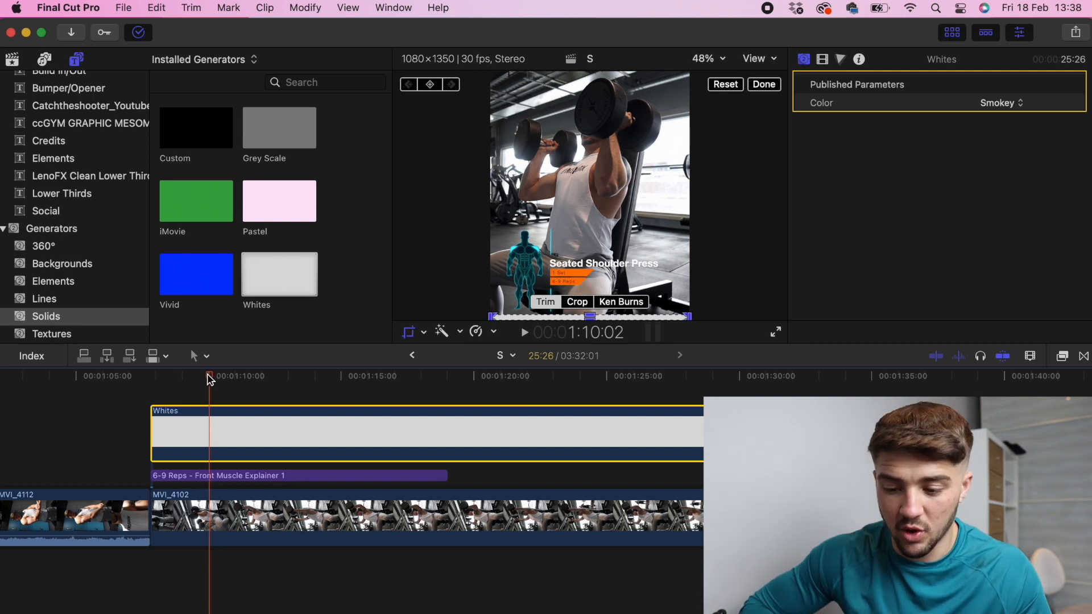
{"action": "left_click_drag", "start_coordinate": [210, 378], "coordinate": [153, 380]}
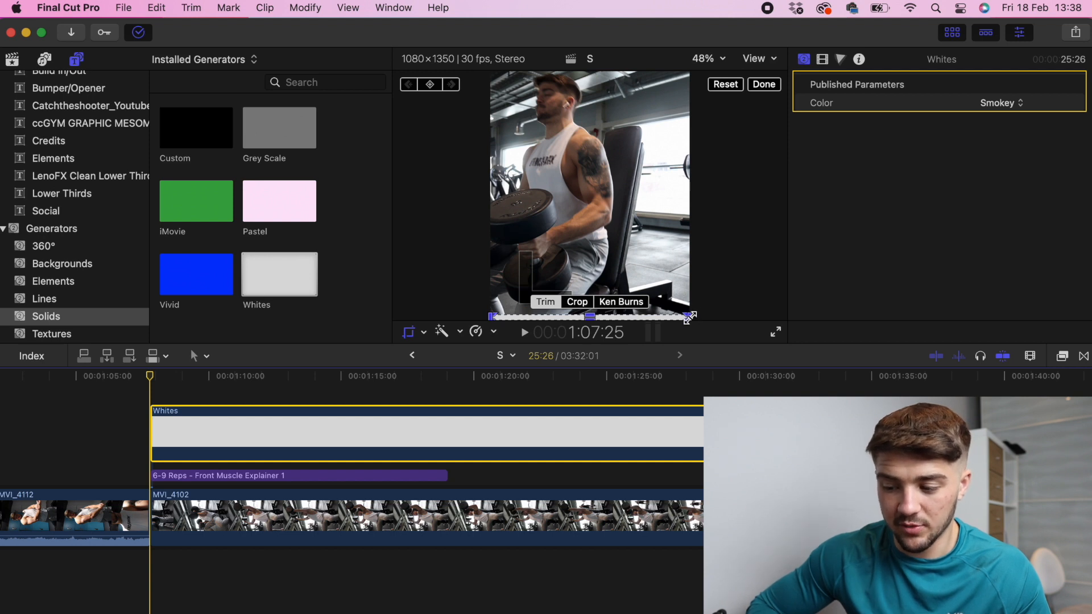
{"action": "left_click_drag", "start_coordinate": [688, 316], "coordinate": [494, 317]}
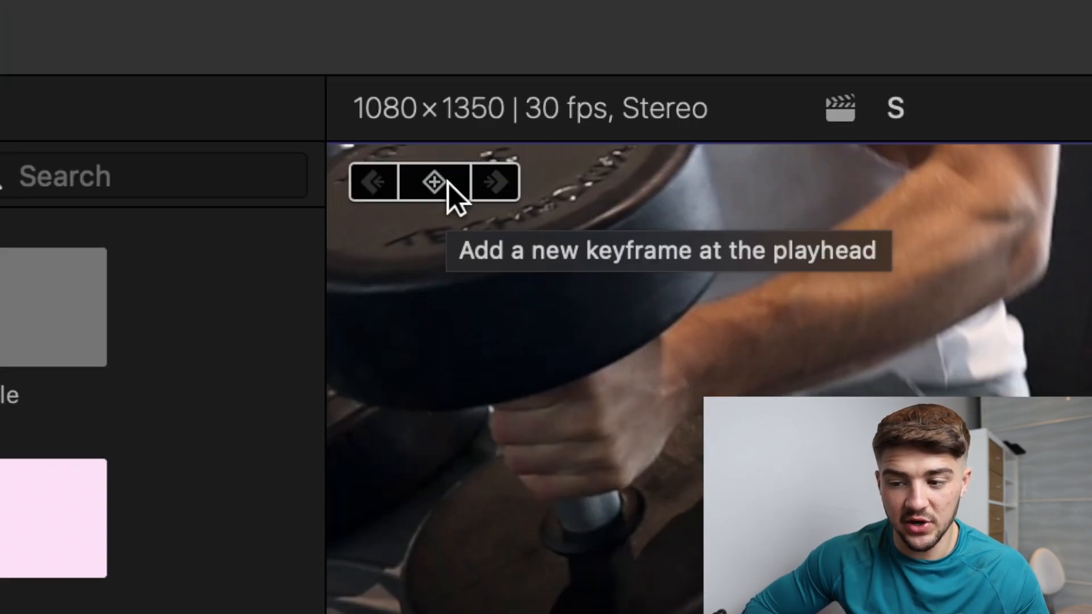
{"action": "left_click", "coordinate": [432, 87]}
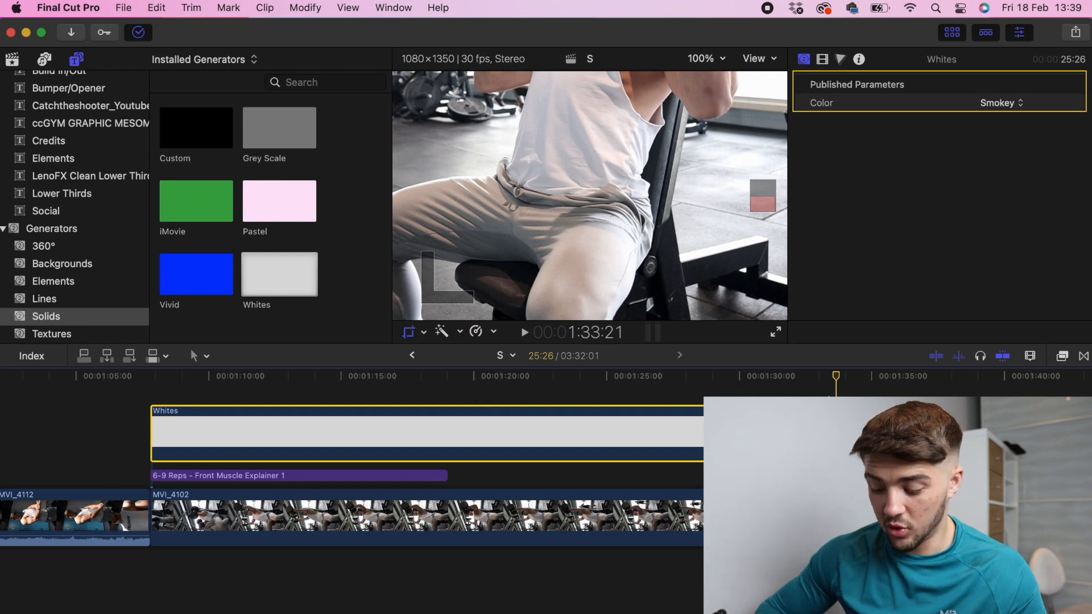
At the Whites clip's last frame (01:33:20), extend the cropped strip to the full frame width, finish the crop and play the animation
{"action": "key", "text": "Left"}
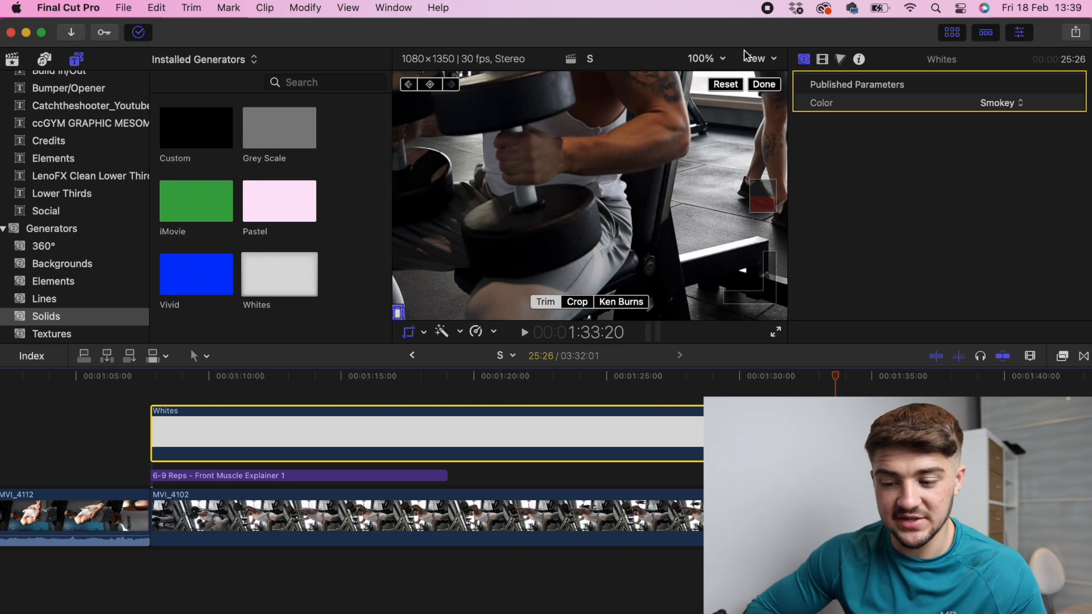
{"action": "left_click", "coordinate": [723, 59]}
{"action": "left_click", "coordinate": [718, 75]}
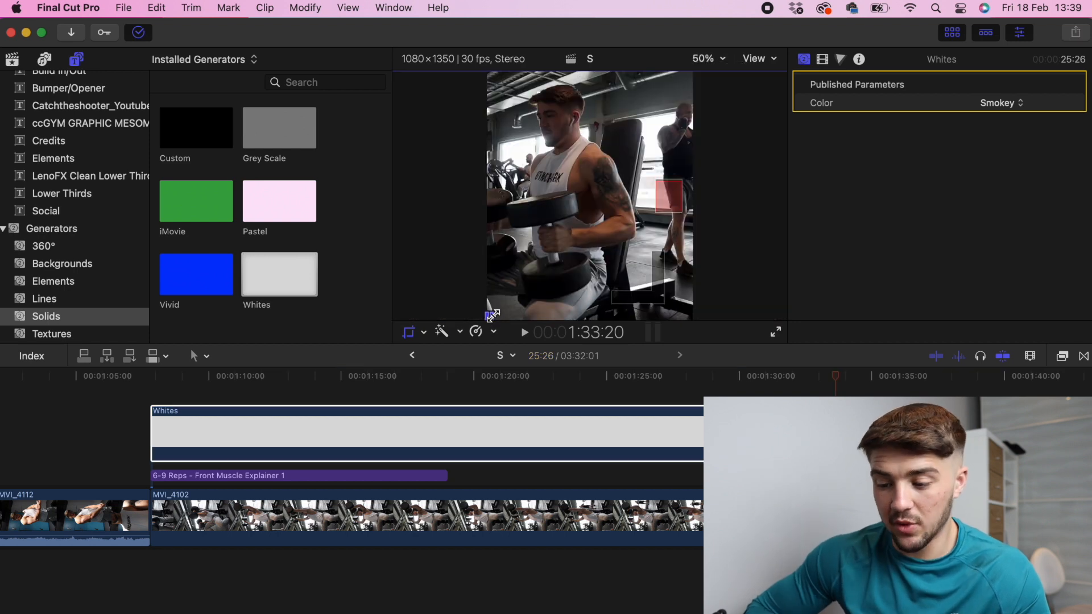
{"action": "left_click_drag", "start_coordinate": [492, 316], "coordinate": [523, 322]}
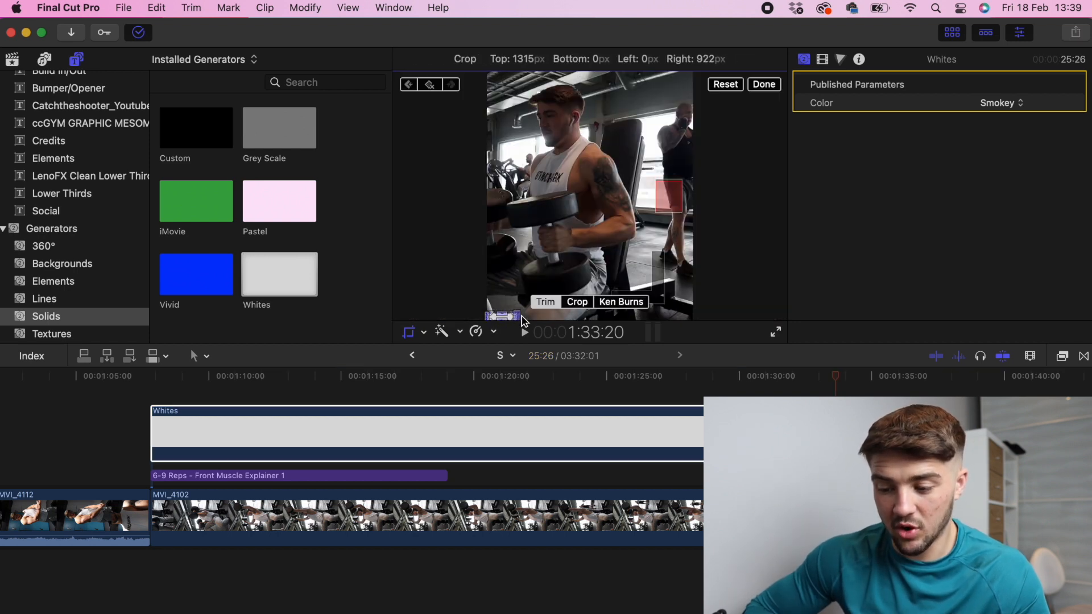
{"action": "left_click_drag", "start_coordinate": [658, 322], "coordinate": [695, 317]}
{"action": "left_click", "coordinate": [763, 86]}
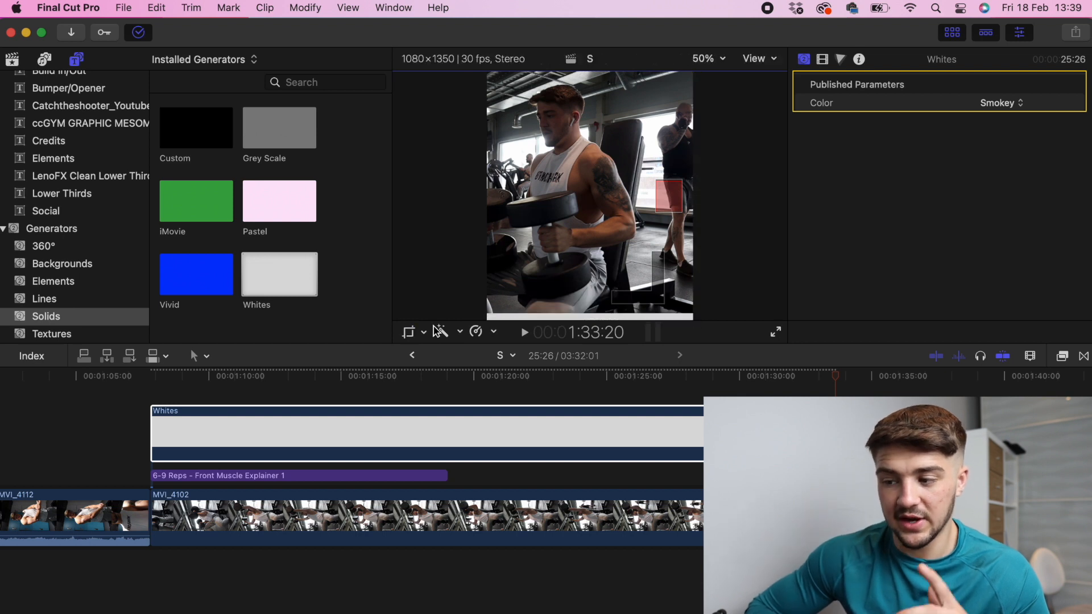
{"action": "left_click", "coordinate": [154, 424]}
{"action": "key", "text": "space"}
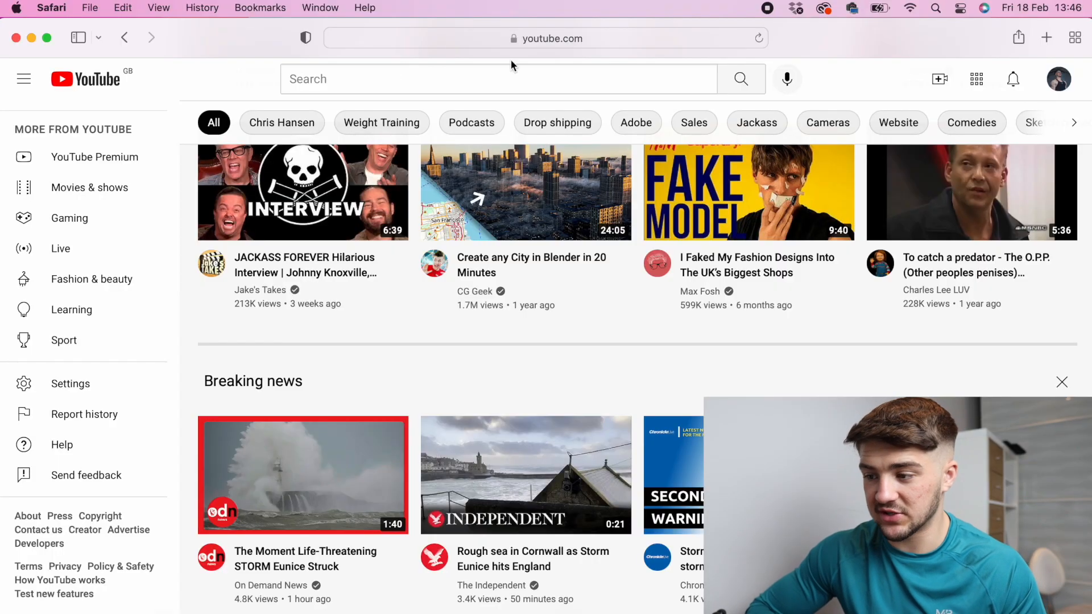
Switch to Safari and open freemp3downloads.online in a new tab
{"action": "left_click", "coordinate": [1046, 37]}
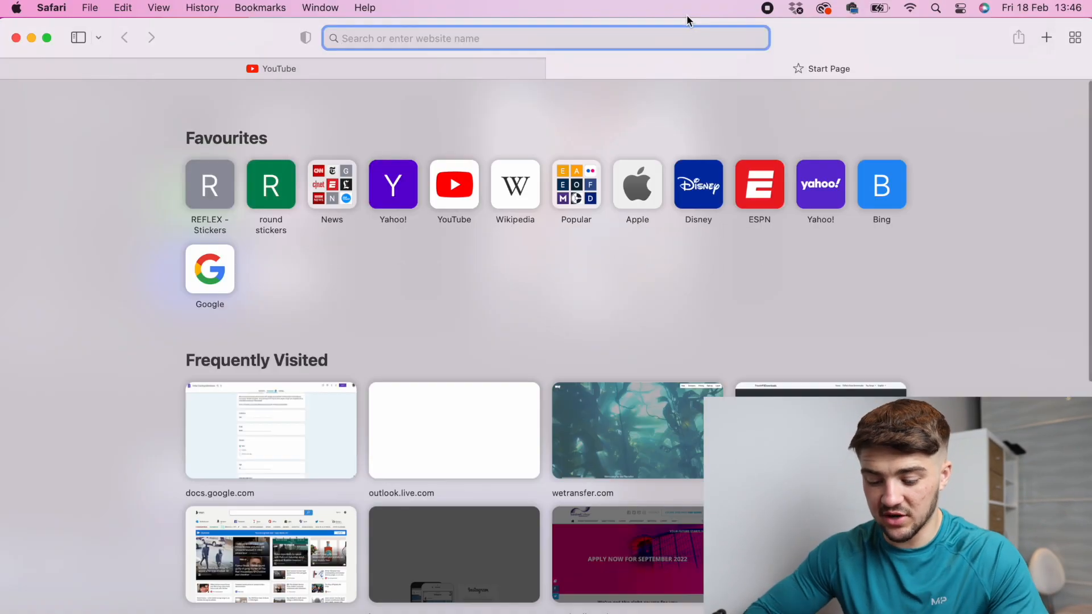
{"action": "type", "text": "free"}
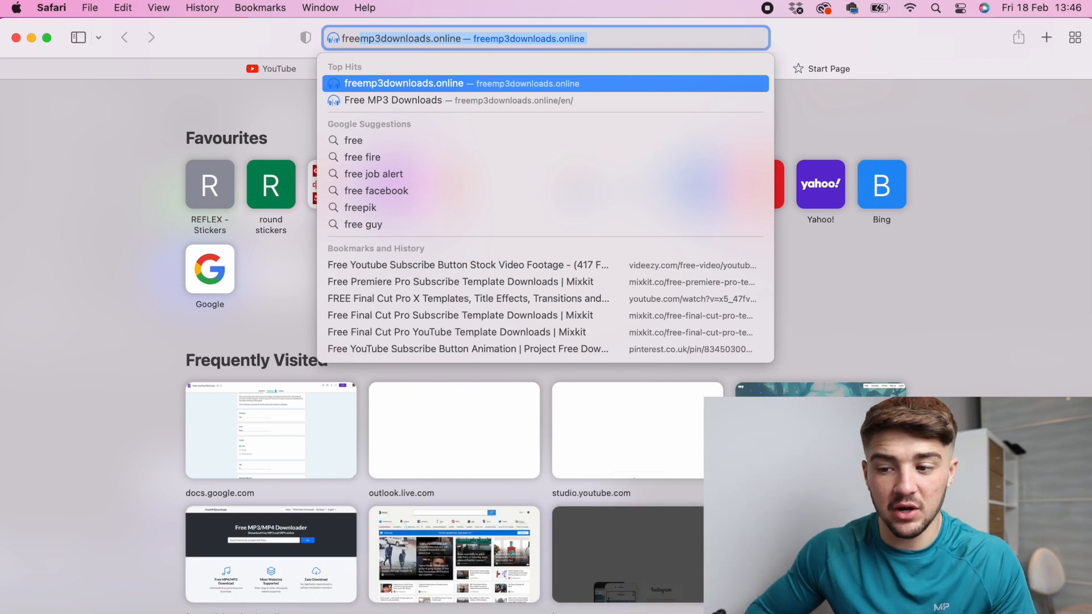
{"action": "key", "text": "Return"}
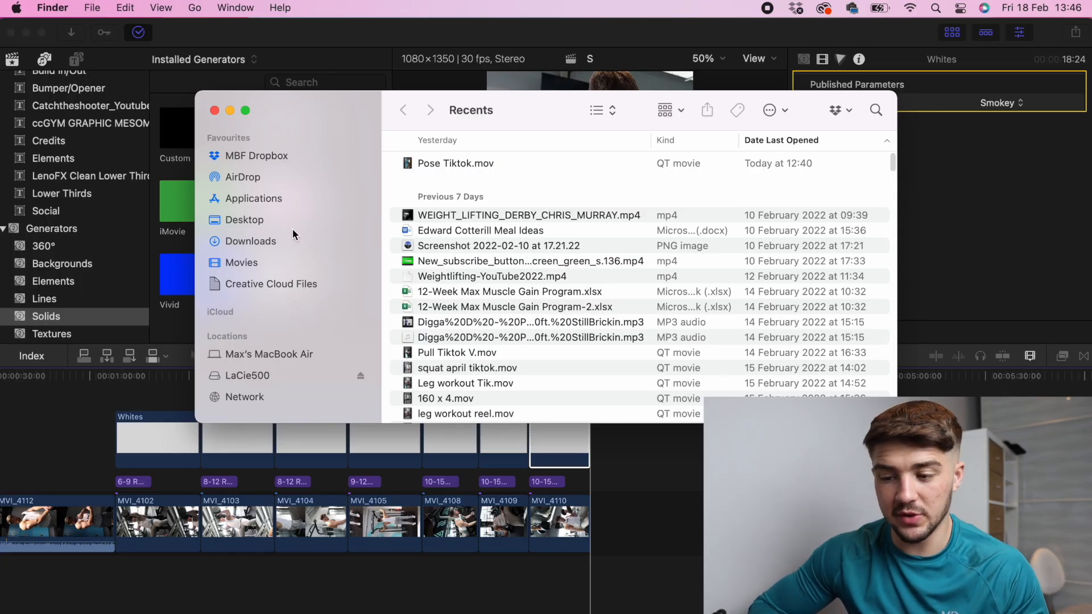
Add the Drake "Way 2 Sexy" audio file from the Downloads folder in Finder to the Final Cut Pro timeline beneath the workout clips
{"action": "left_click", "coordinate": [292, 228]}
{"action": "left_click", "coordinate": [288, 246]}
{"action": "left_click_drag", "start_coordinate": [441, 231], "coordinate": [152, 578]}
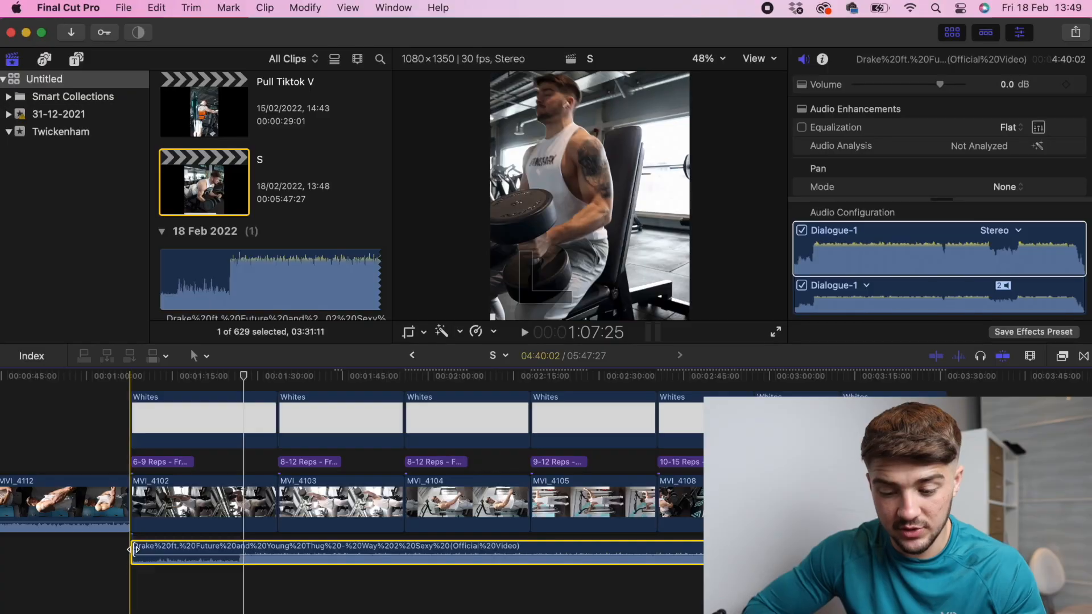
Trim about 18 seconds off the beginning of the song and align it with the start of MVI_4102
{"action": "mouse_move", "coordinate": [130, 550]}
{"action": "left_mouse_down"}
{"action": "mouse_move", "coordinate": [268, 550]}
{"action": "mouse_move", "coordinate": [145, 554]}
{"action": "left_mouse_up"}
{"action": "key", "text": "super+equal"}
{"action": "key", "text": "super+equal"}
{"action": "scroll", "coordinate": [143, 553], "scroll_direction": "left", "scroll_amount": 6}
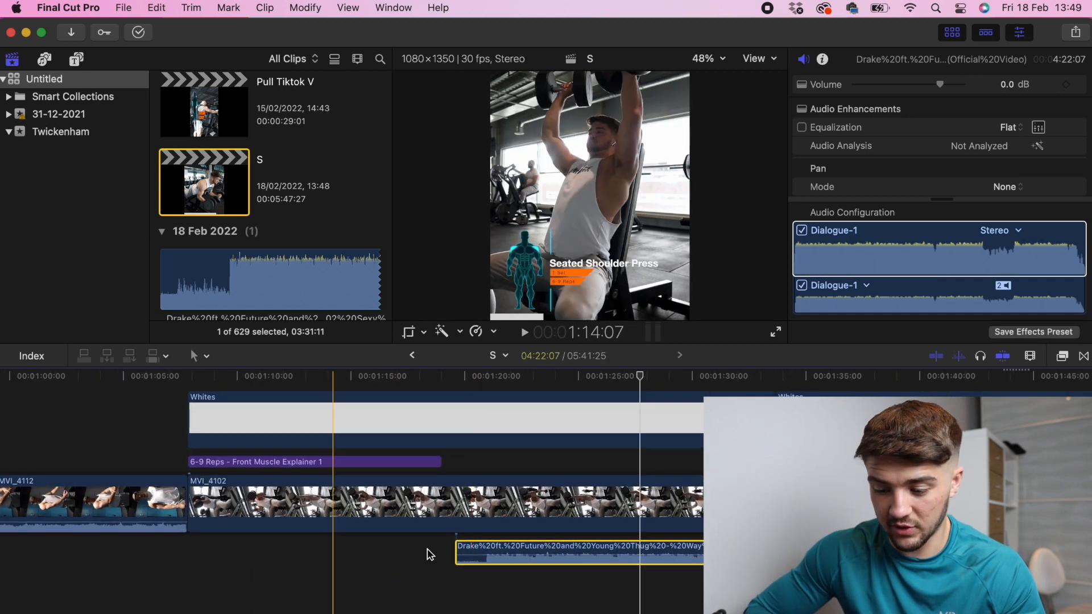
{"action": "left_click_drag", "start_coordinate": [249, 553], "coordinate": [234, 550]}
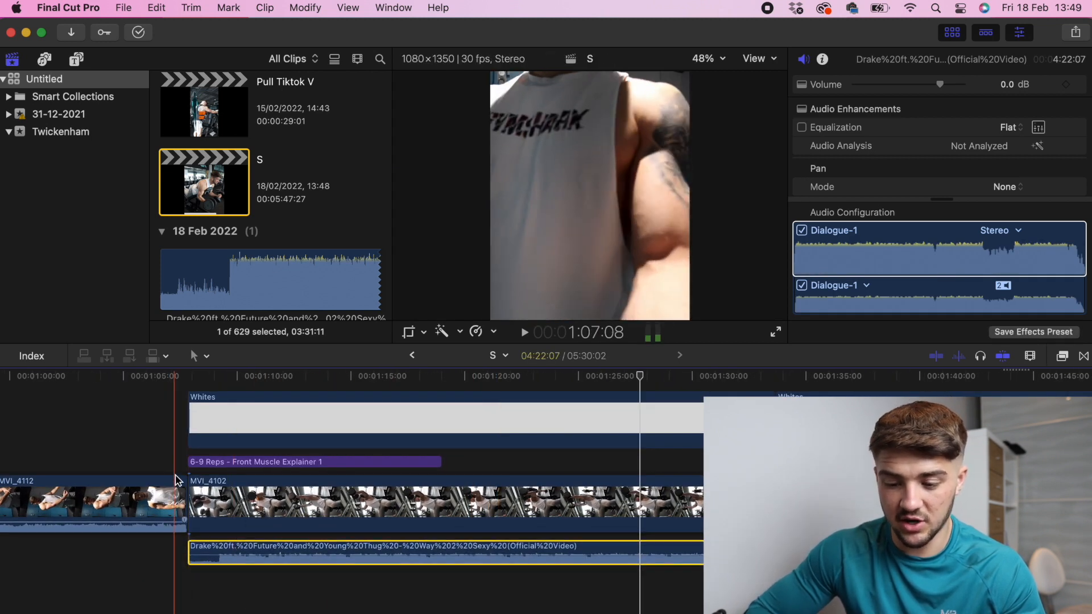
Play the opening of MVI_4102 with the sound raised to check how the music fits the footage
{"action": "left_click", "coordinate": [187, 463]}
{"action": "key", "text": "XF86AudioRaiseVolume"}
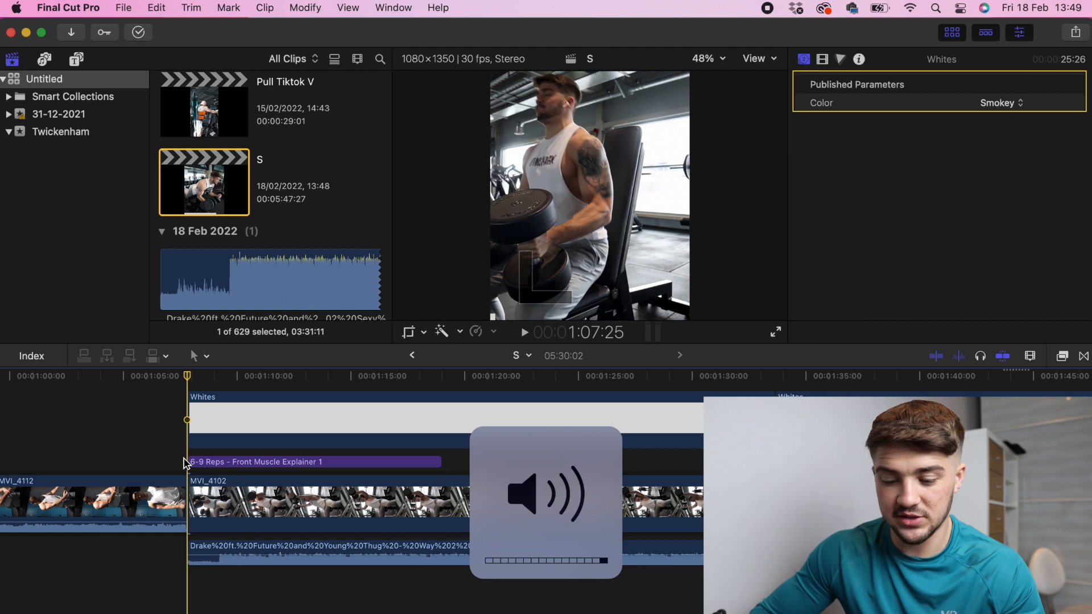
{"action": "key", "text": "space"}
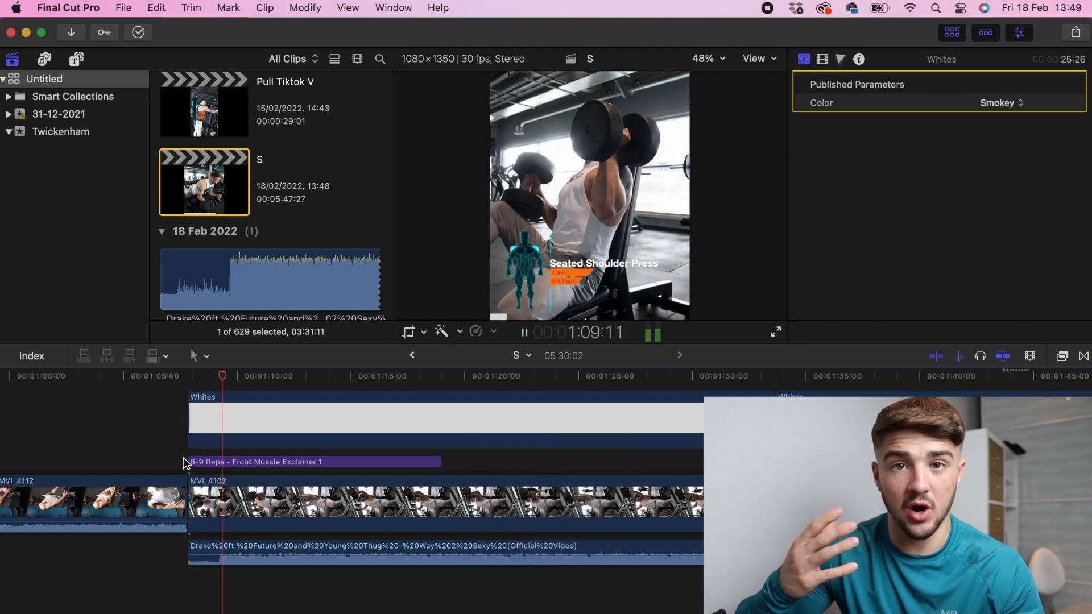
{"action": "key", "text": "space"}
{"action": "left_click", "coordinate": [192, 404]}
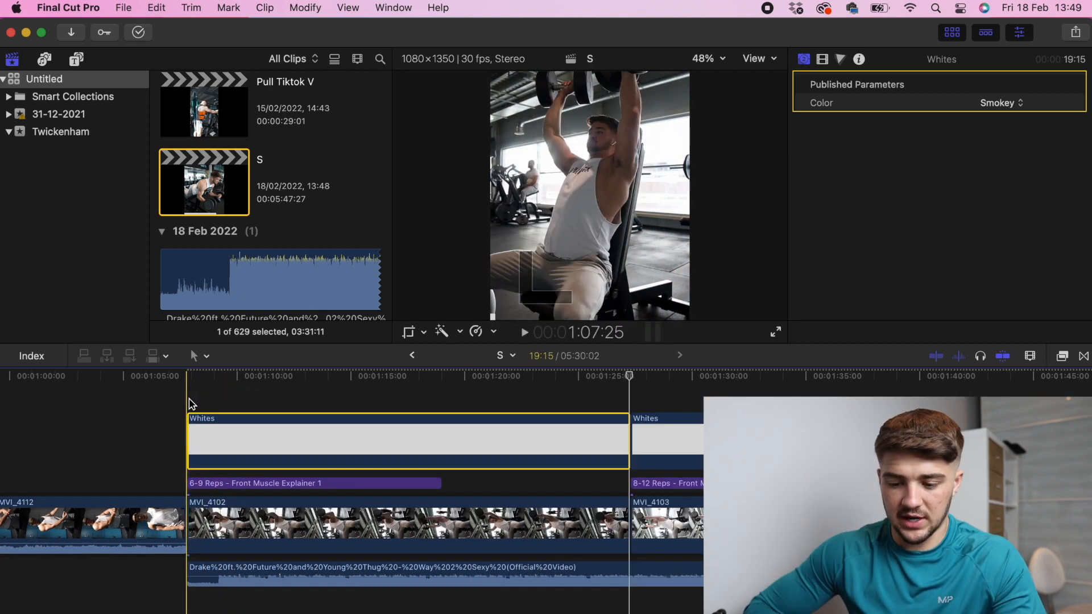
Cut the song at the end of MVI_4110 and delete the leftover section with its gap clip
{"action": "key", "text": "super+minus"}
{"action": "key", "text": "super+minus"}
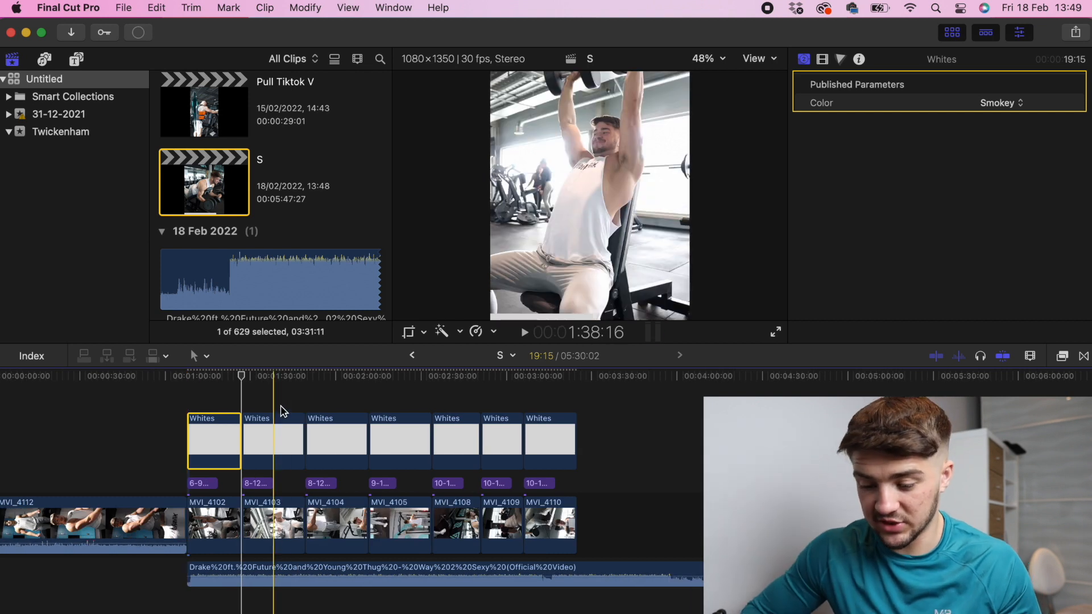
{"action": "key", "text": "b"}
{"action": "left_click", "coordinate": [577, 571]}
{"action": "key", "text": "a"}
{"action": "left_click", "coordinate": [607, 525]}
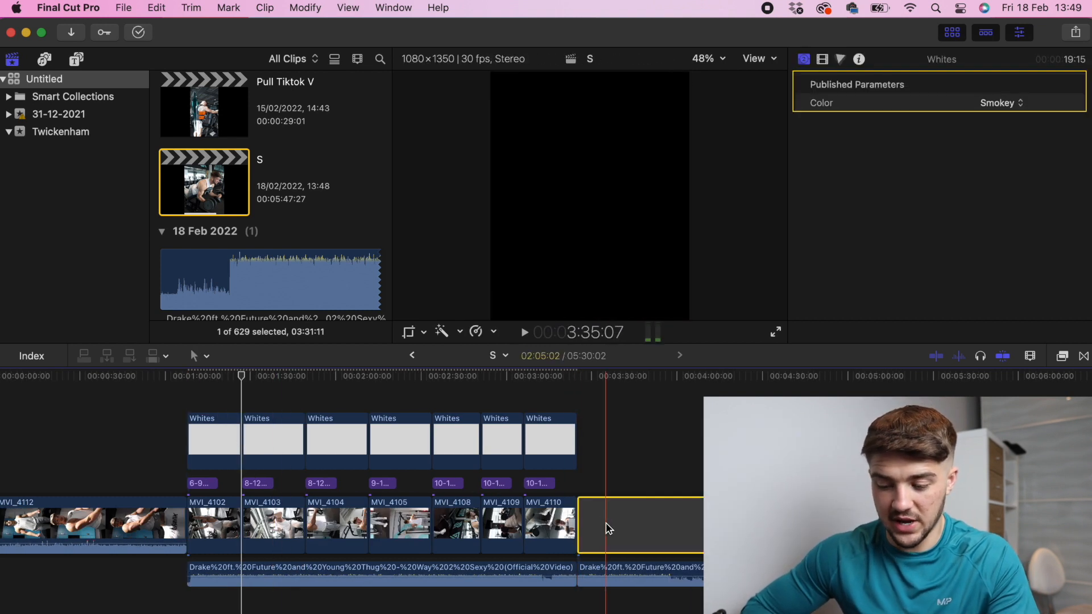
{"action": "key", "text": "BackSpace"}
{"action": "key", "text": "super+minus"}
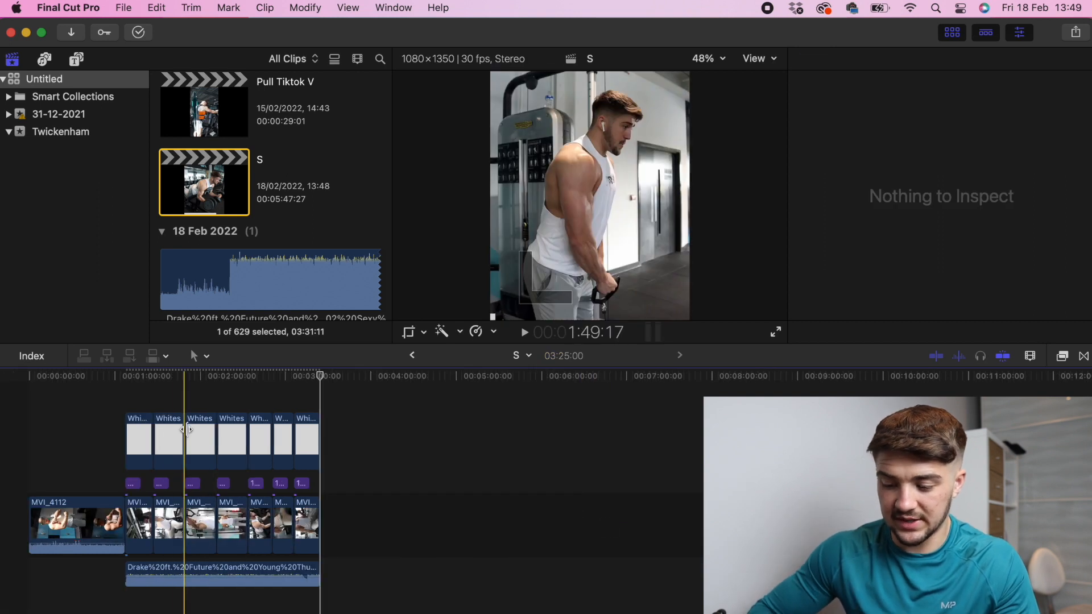
{"action": "key", "text": "super+equal"}
{"action": "key", "text": "super+equal"}
{"action": "scroll", "coordinate": [185, 429], "scroll_direction": "left", "scroll_amount": 10}
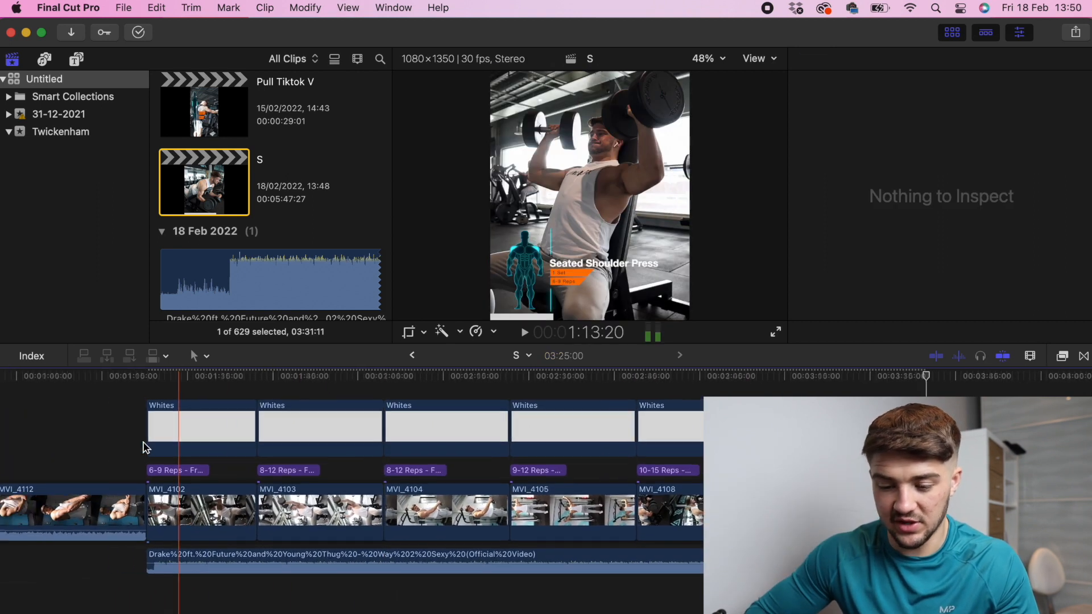
Play the cut from MVI_4112 into MVI_4102 with the sound raised to review the song's start, and mute the sound
{"action": "left_click", "coordinate": [171, 417]}
{"action": "key", "text": "space"}
{"action": "key", "text": "XF86AudioRaiseVolume"}
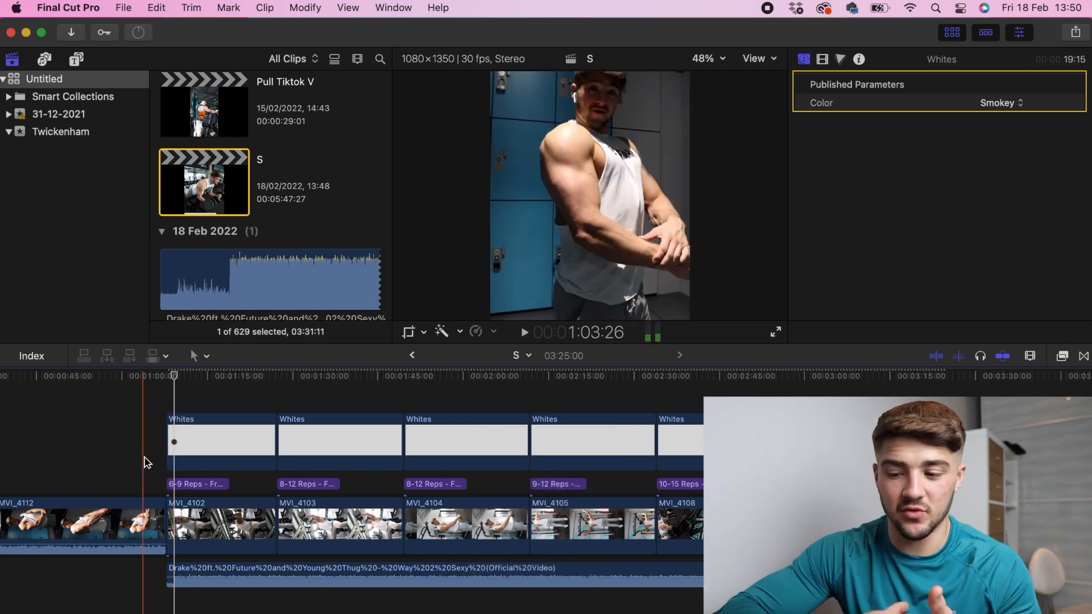
{"action": "key", "text": "XF86AudioMute"}
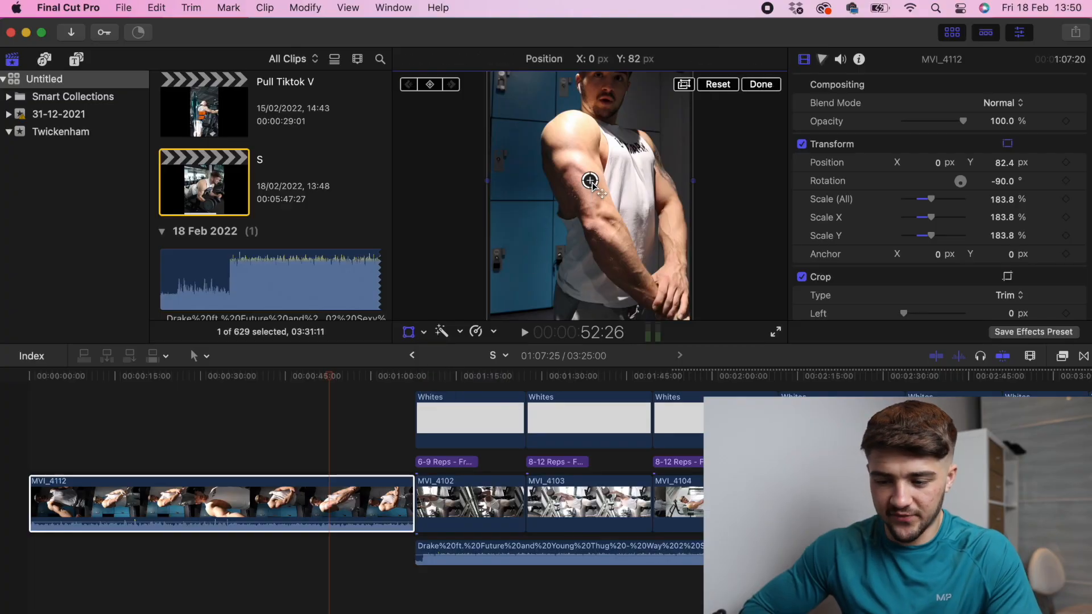
Reposition MVI_4112 vertically to a Y position of about -129 px so the head and arm fit in the frame
{"action": "left_click_drag", "start_coordinate": [590, 181], "coordinate": [590, 219]}
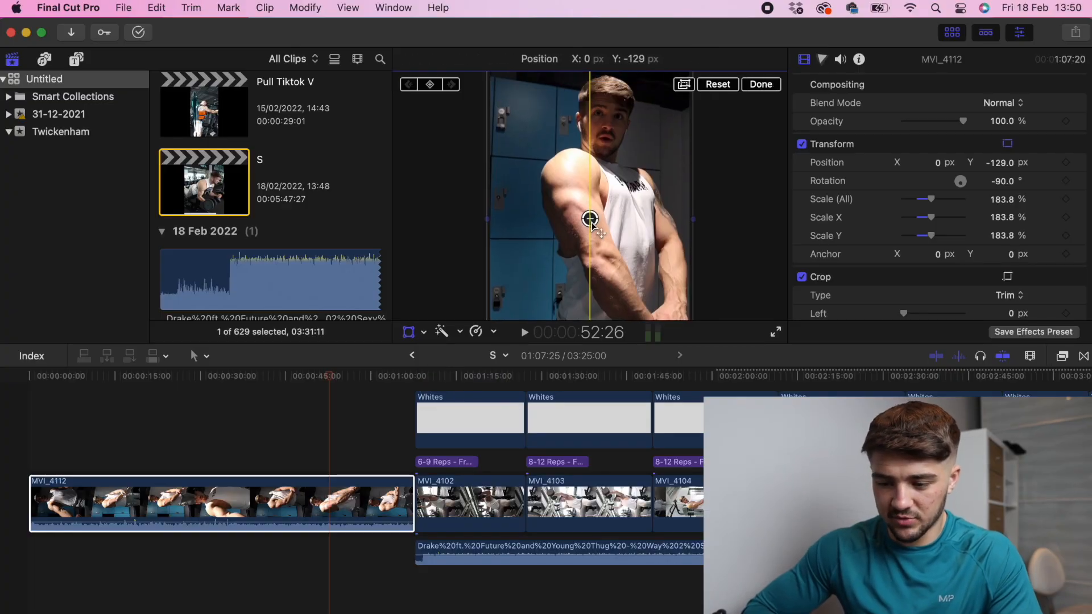
{"action": "left_click", "coordinate": [760, 85]}
{"action": "key", "text": "super+equal"}
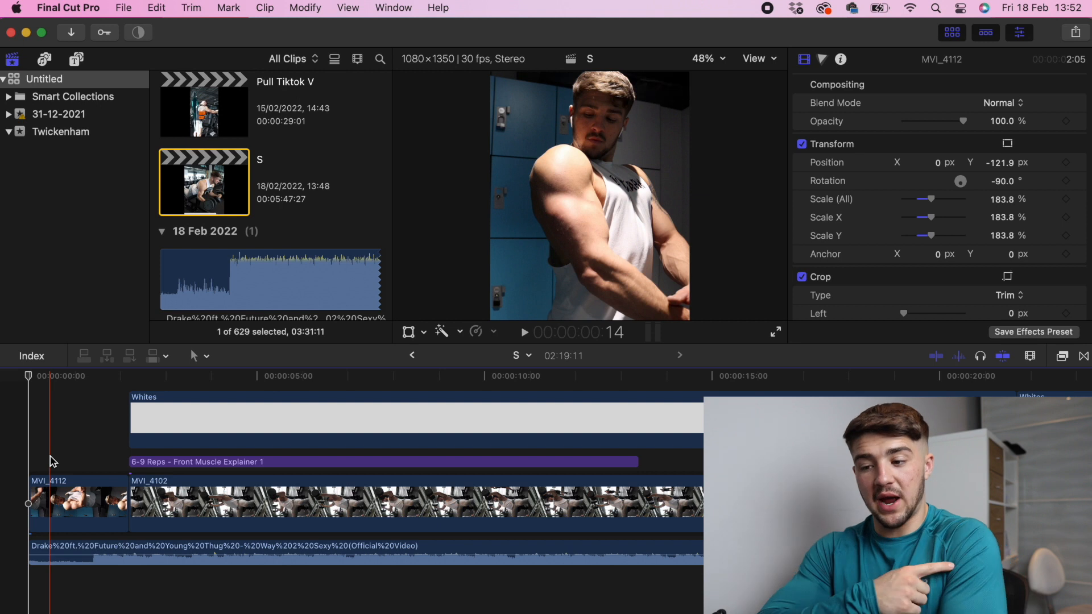
Export the frame at 1:24 in MVI_4112, where the finger points at the shoulder, as "S TN" in the Downloads folder
{"action": "left_click", "coordinate": [113, 457]}
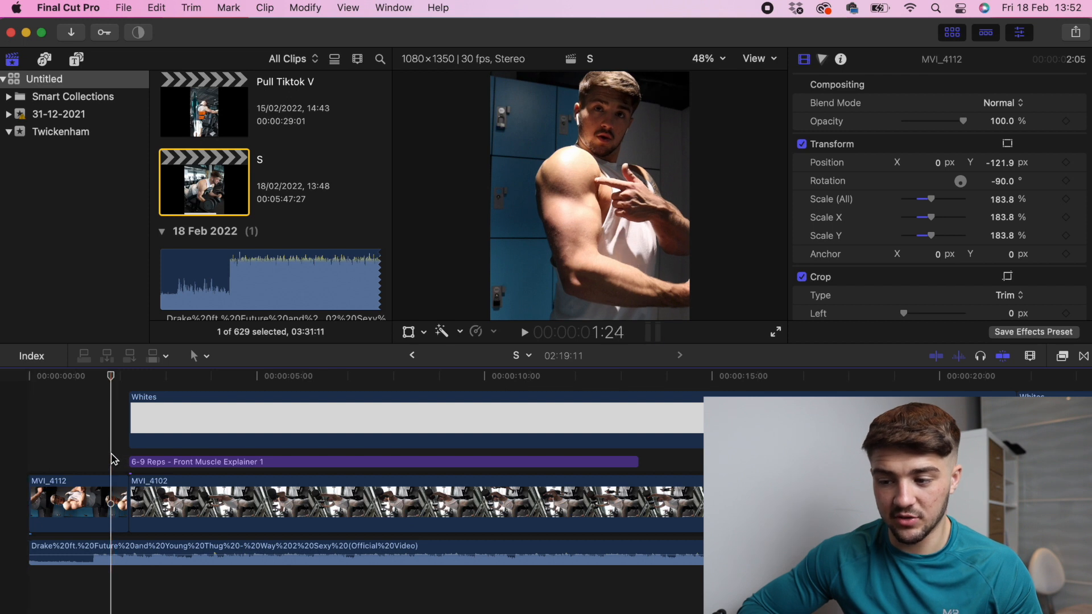
{"action": "left_click", "coordinate": [111, 492]}
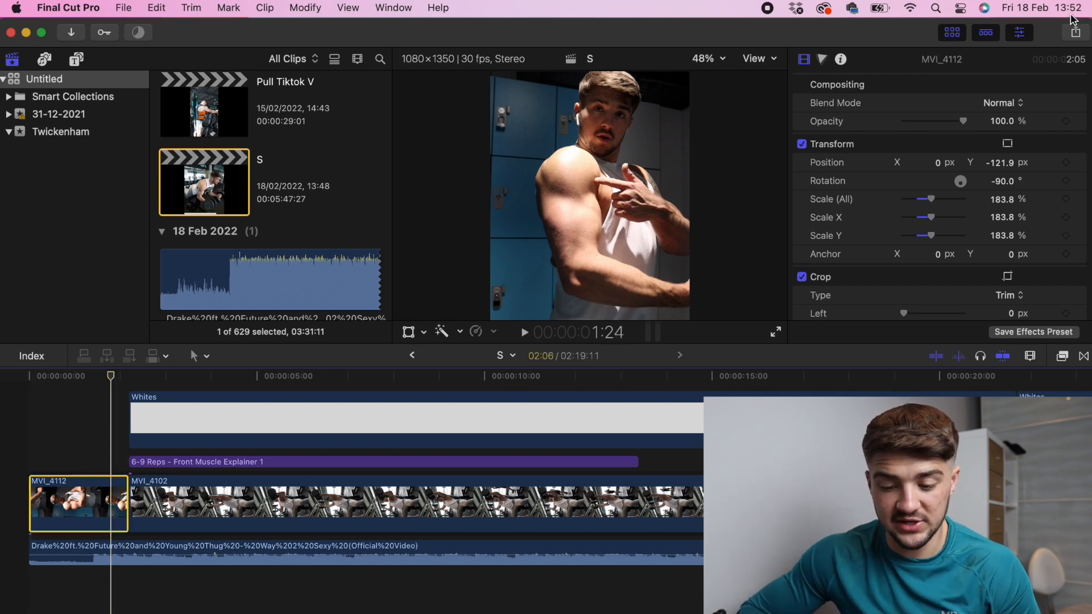
{"action": "left_click", "coordinate": [1075, 31]}
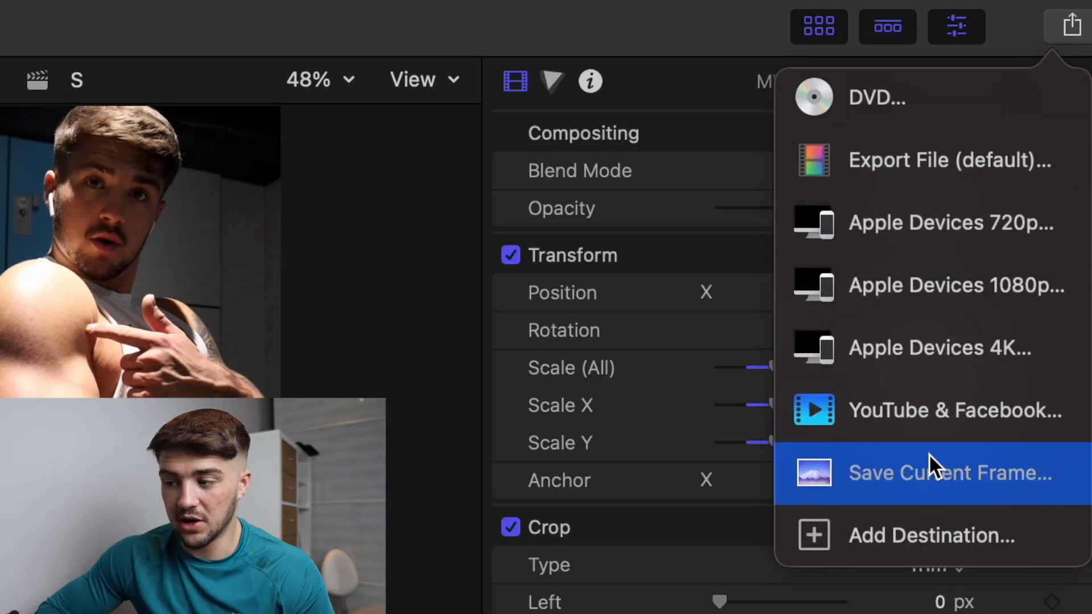
{"action": "left_click", "coordinate": [992, 473]}
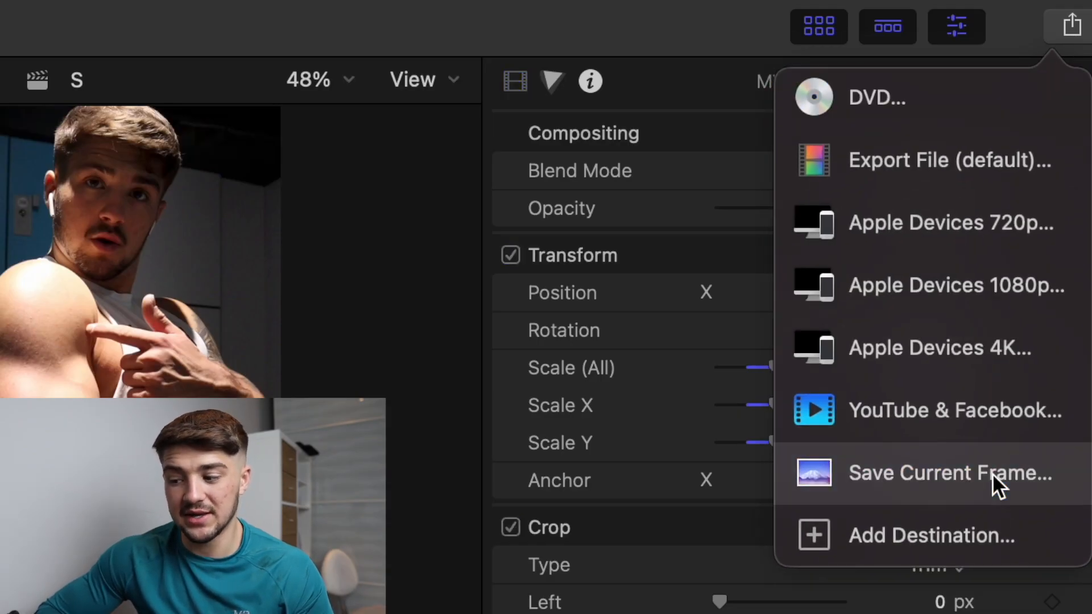
{"action": "left_click", "coordinate": [74, 273]}
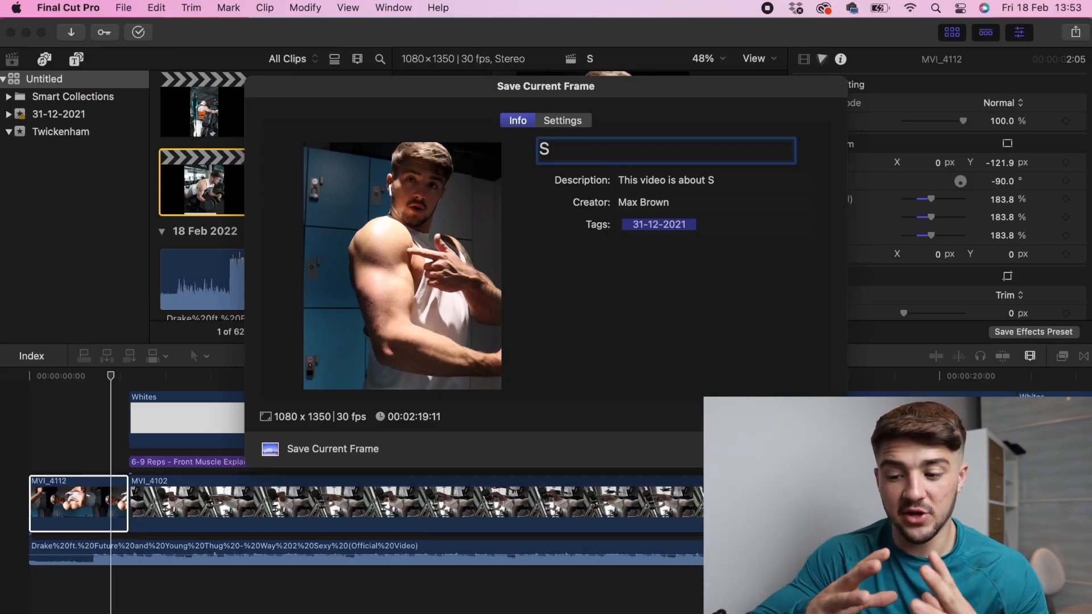
{"action": "type", "text": "TN"}
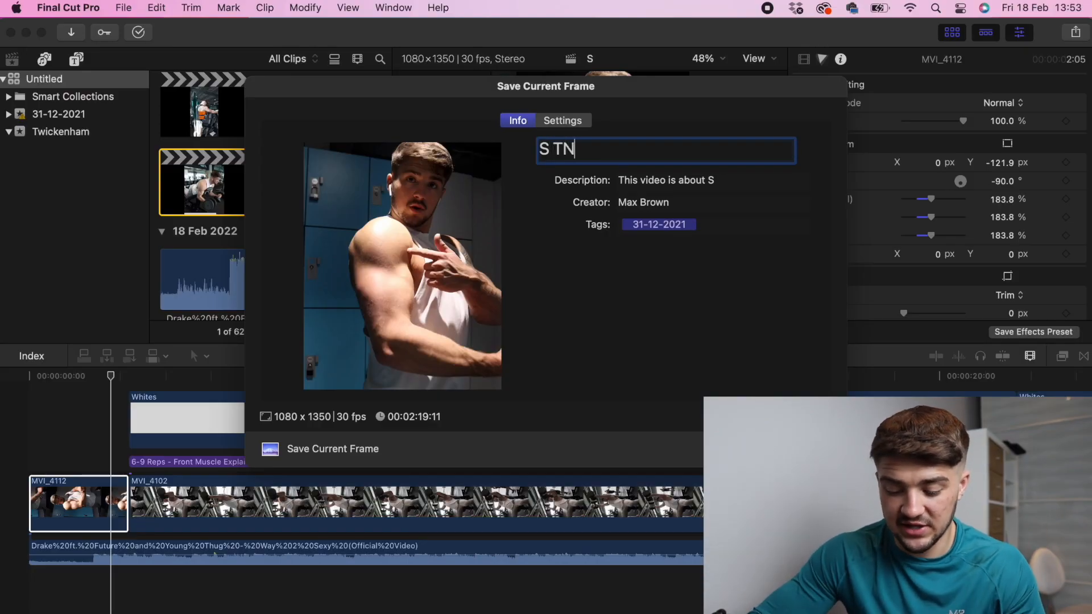
{"action": "key", "text": "Return"}
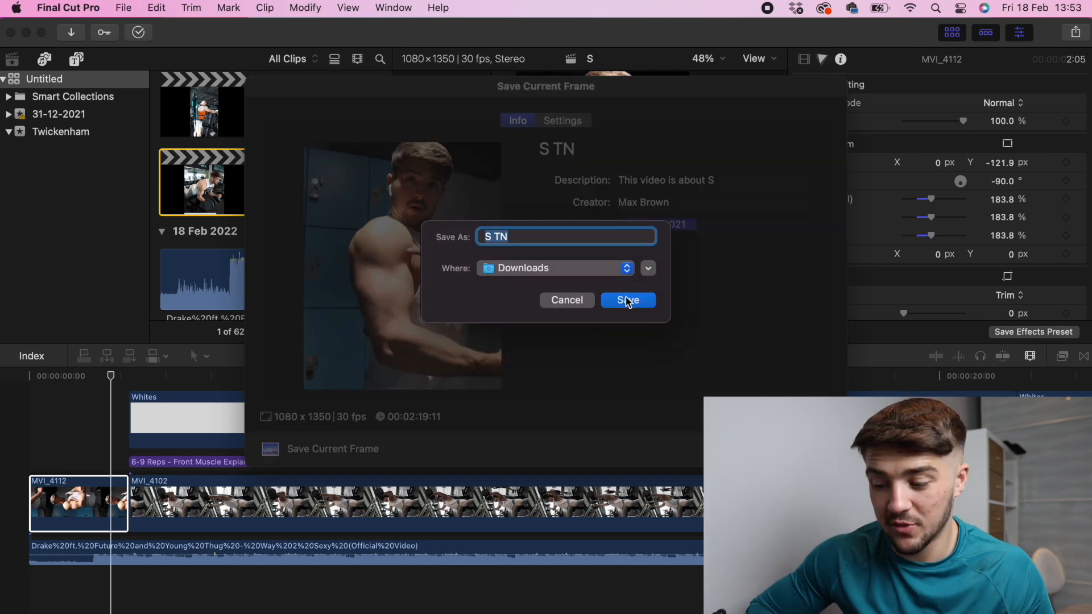
{"action": "left_click", "coordinate": [628, 300]}
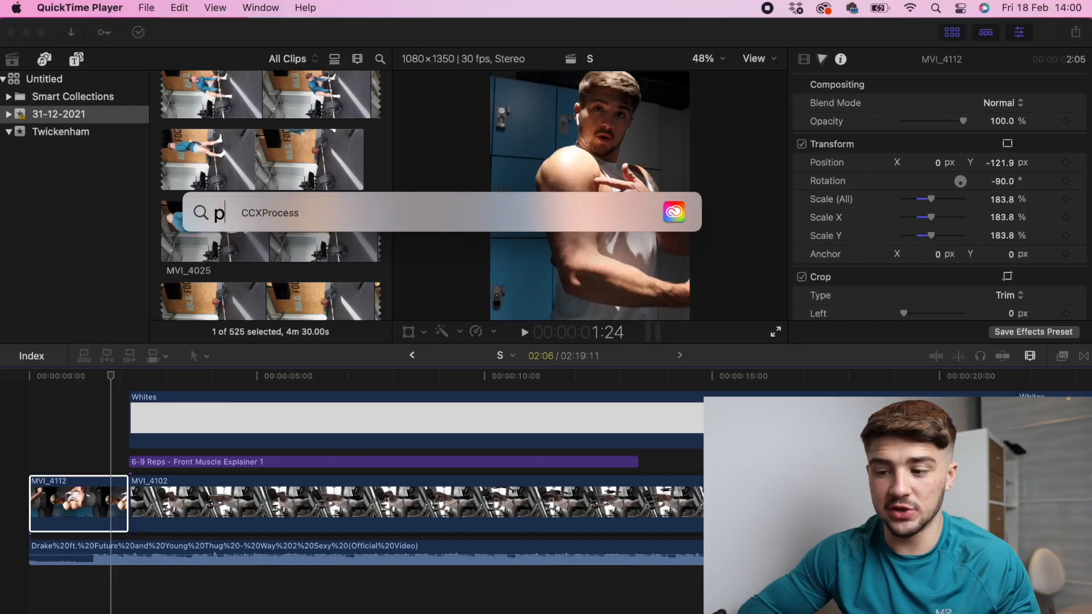
Switch to Adobe Photoshop 2022 and create a new document from the recent 1080 x 1350 px preset
{"action": "type", "text": "hoto"}
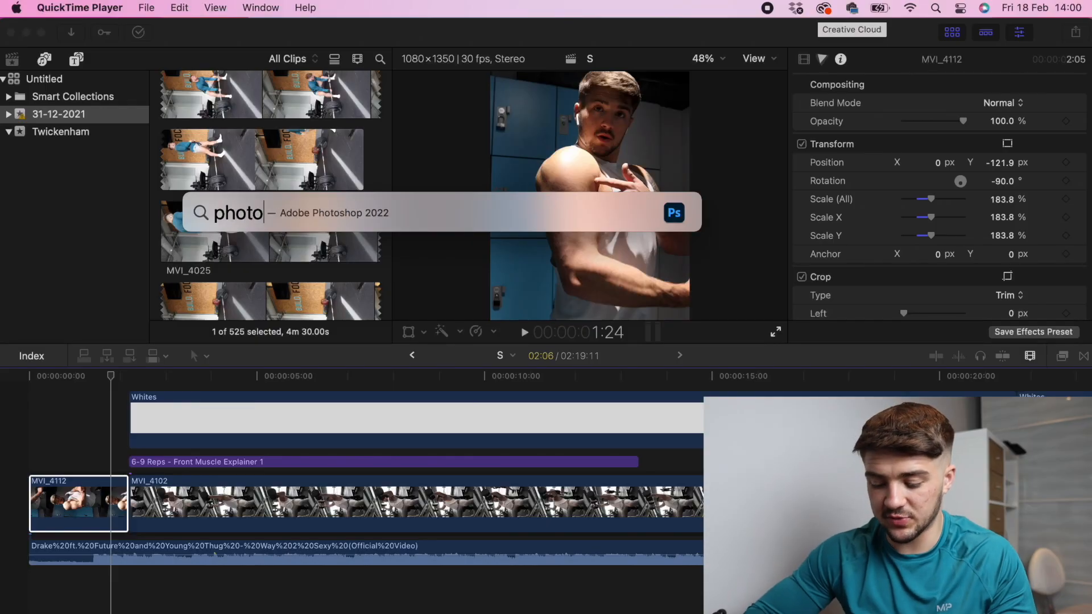
{"action": "key", "text": "Return"}
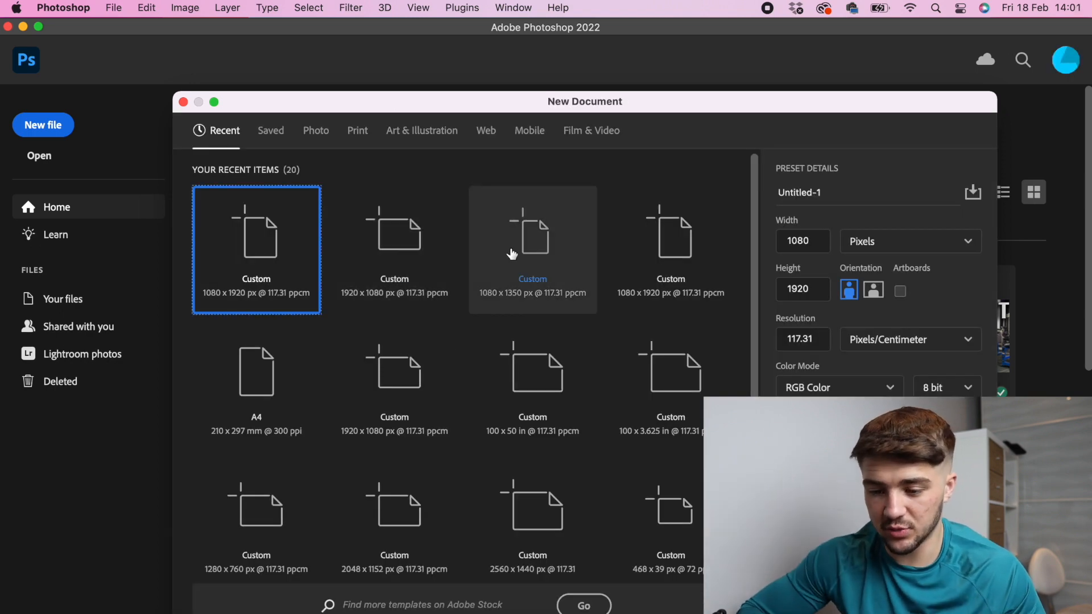
{"action": "left_click", "coordinate": [552, 249]}
{"action": "key", "text": "Return"}
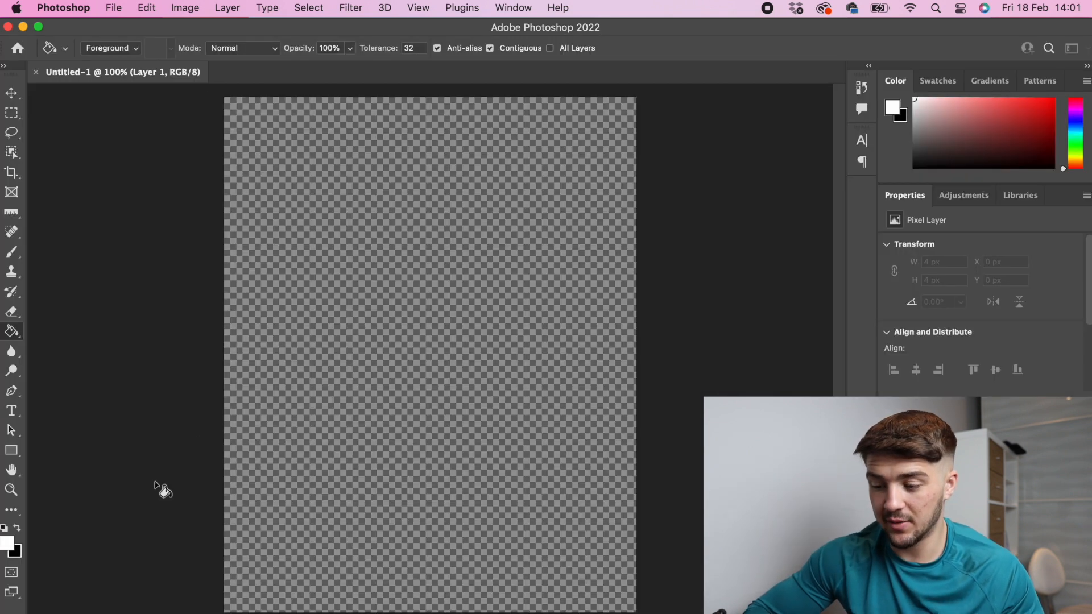
Place S TN.tiff from the Downloads folder in Finder onto the blank canvas at full canvas size
{"action": "left_click", "coordinate": [64, 613]}
{"action": "left_click", "coordinate": [251, 242]}
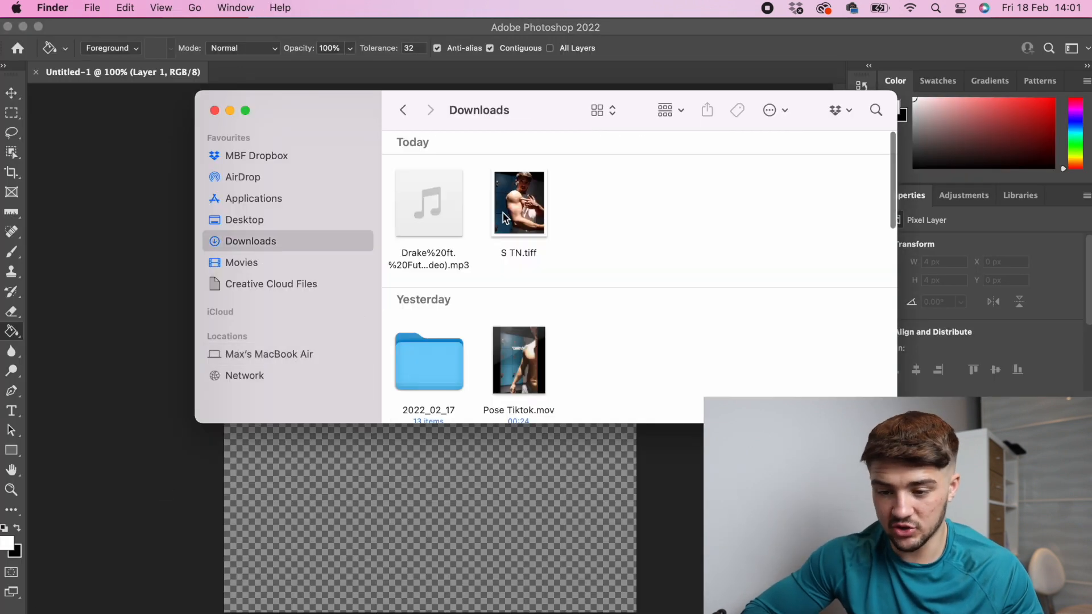
{"action": "left_click_drag", "start_coordinate": [519, 211], "coordinate": [368, 526]}
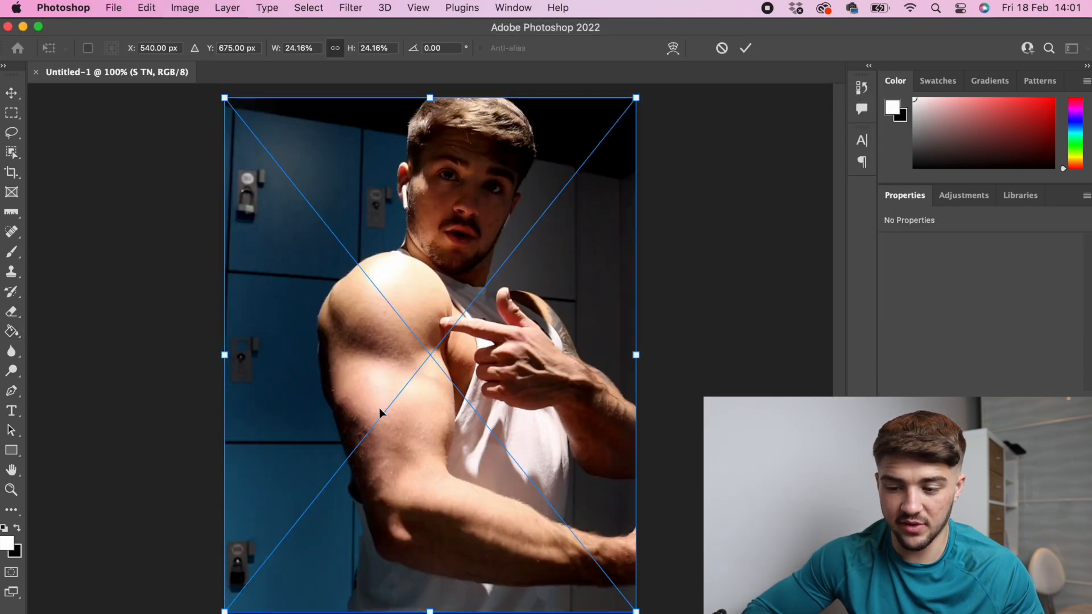
{"action": "key", "text": "Return"}
Rasterize the placed S TN smart object
{"action": "key", "text": "super+plus"}
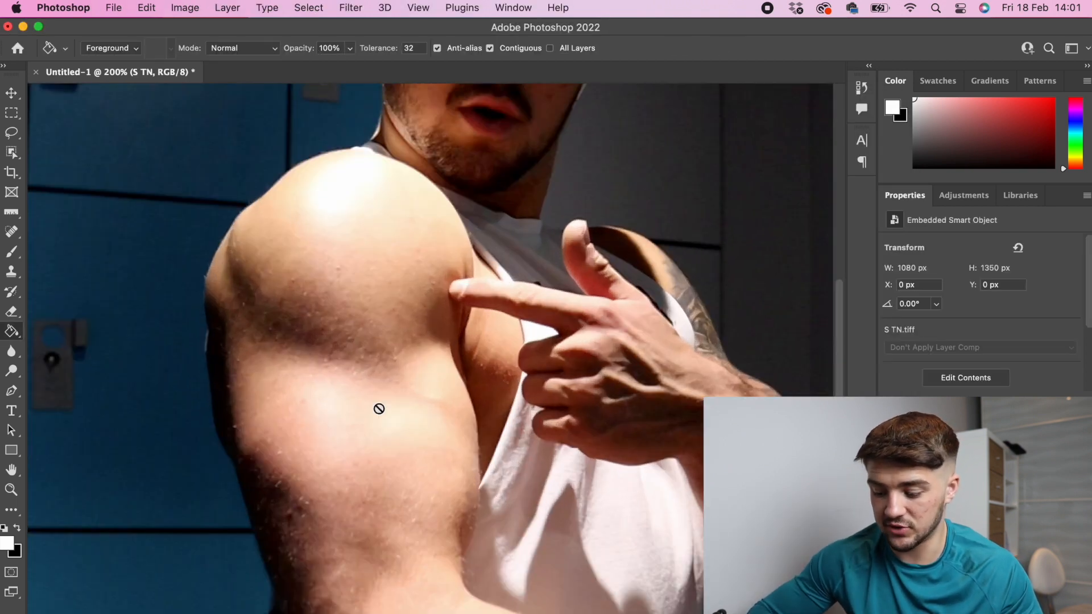
{"action": "key", "text": "super+minus"}
{"action": "left_click", "coordinate": [494, 219]}
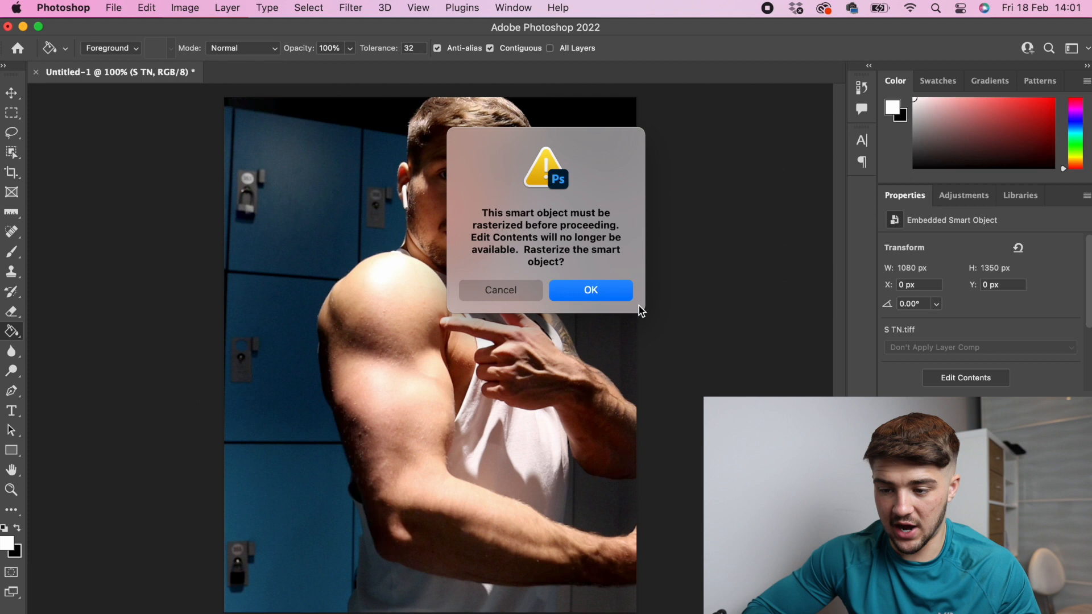
{"action": "left_click", "coordinate": [590, 293]}
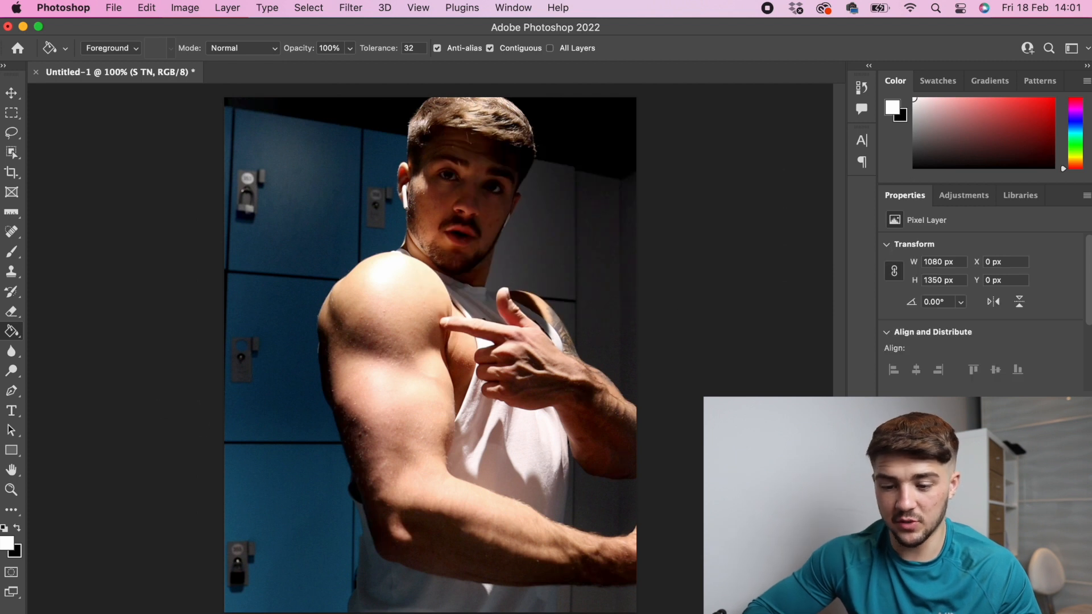
Trace the shoulder muscle with the Pen tool, about 313 x 269 px, and convert the path to a new selection with 1-pixel feather
{"action": "left_click", "coordinate": [11, 391]}
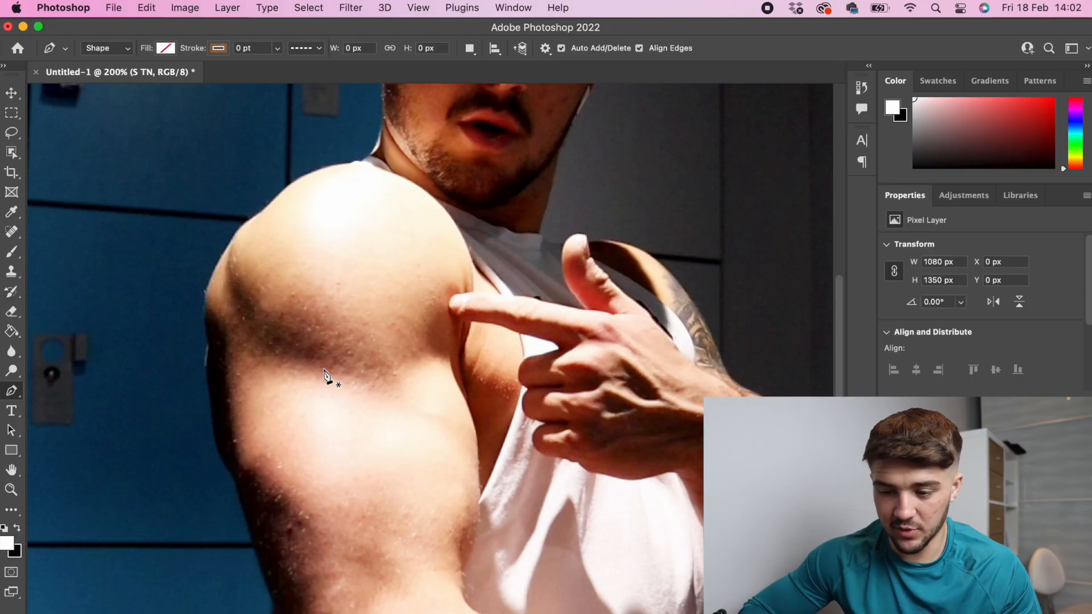
{"action": "left_click", "coordinate": [324, 369]}
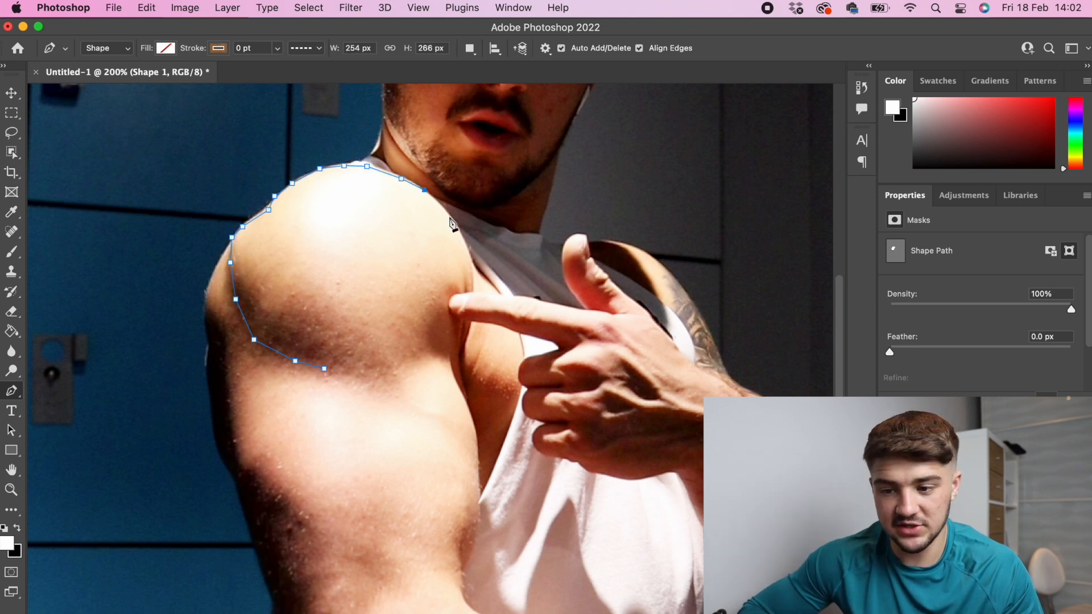
{"action": "left_click", "coordinate": [325, 369]}
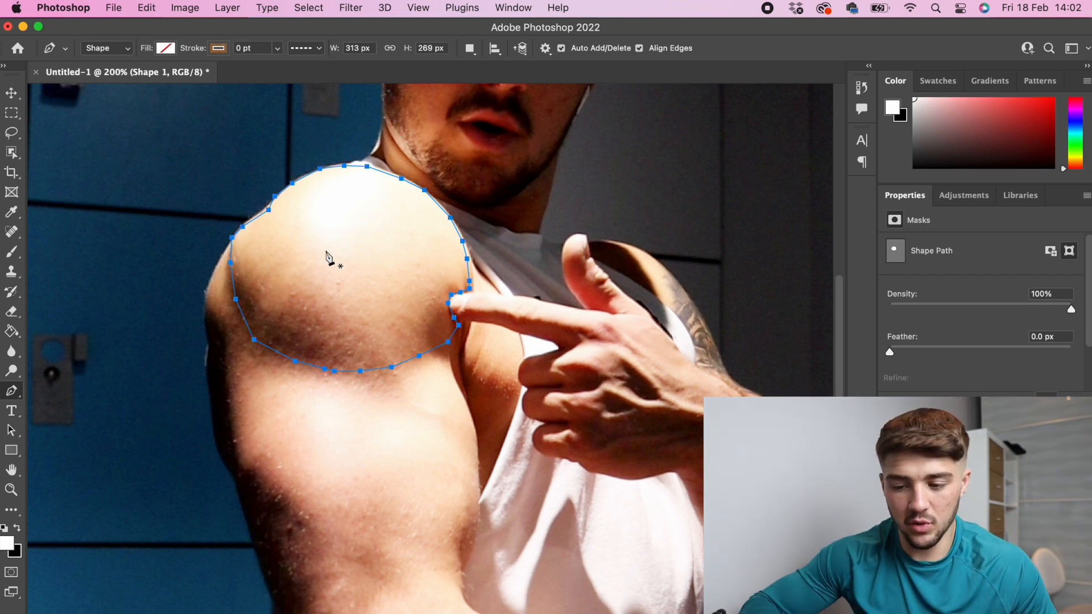
{"action": "right_click", "coordinate": [368, 233]}
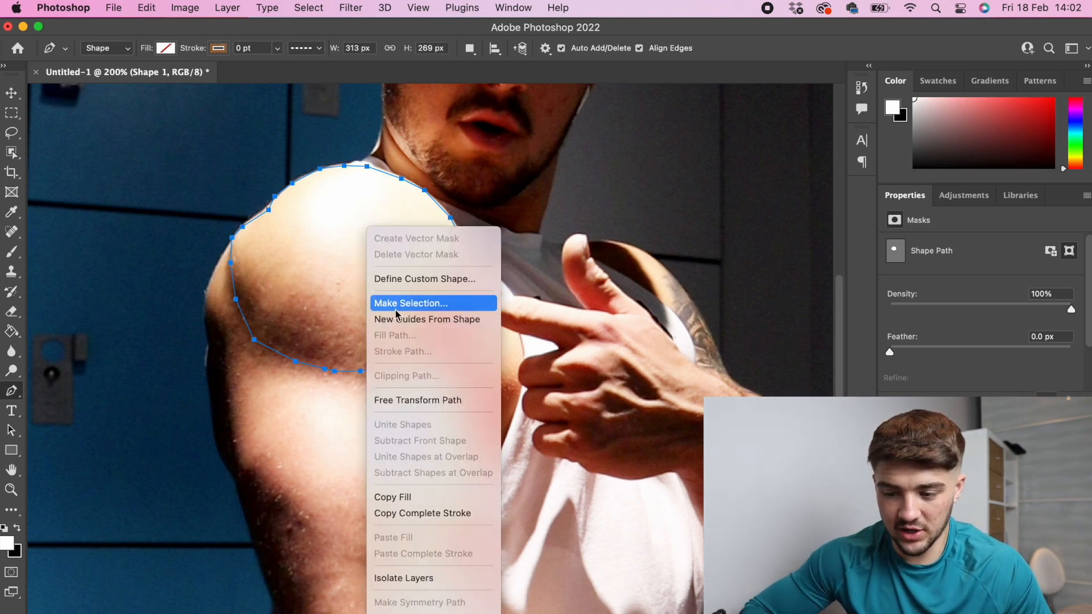
{"action": "left_click", "coordinate": [417, 304]}
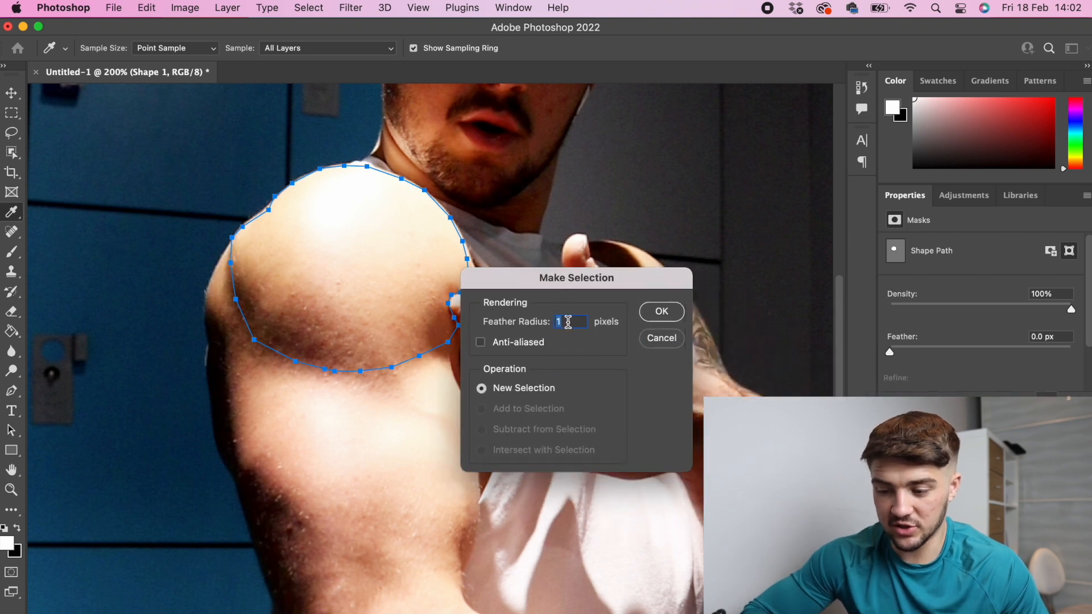
{"action": "left_click", "coordinate": [672, 317]}
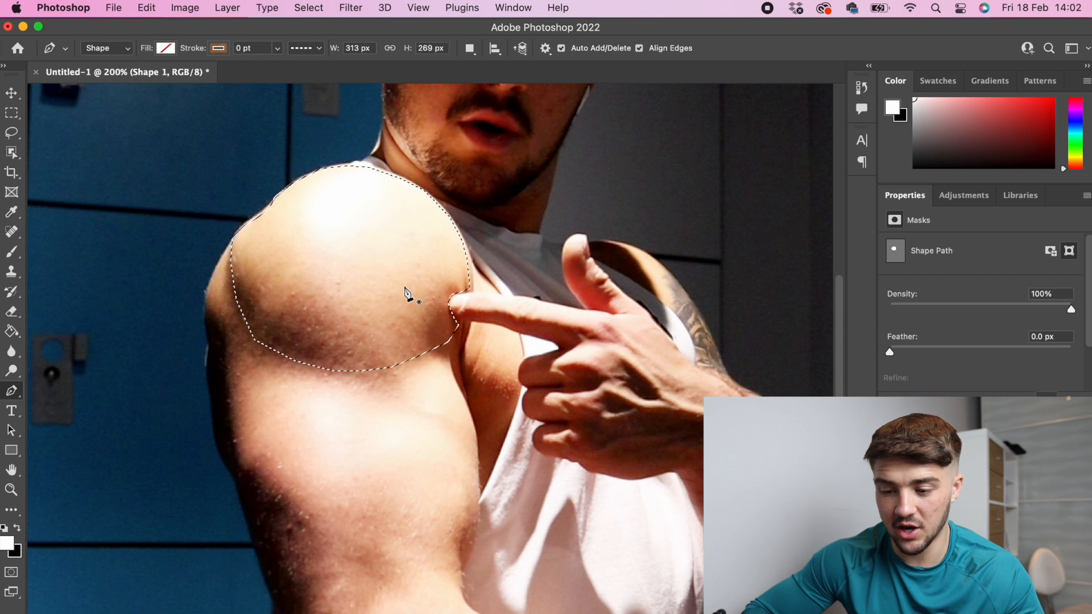
Copy the selected shoulder area from the S TN layer to its own layer and delete the Shape 1 layer
{"action": "left_click", "coordinate": [970, 562]}
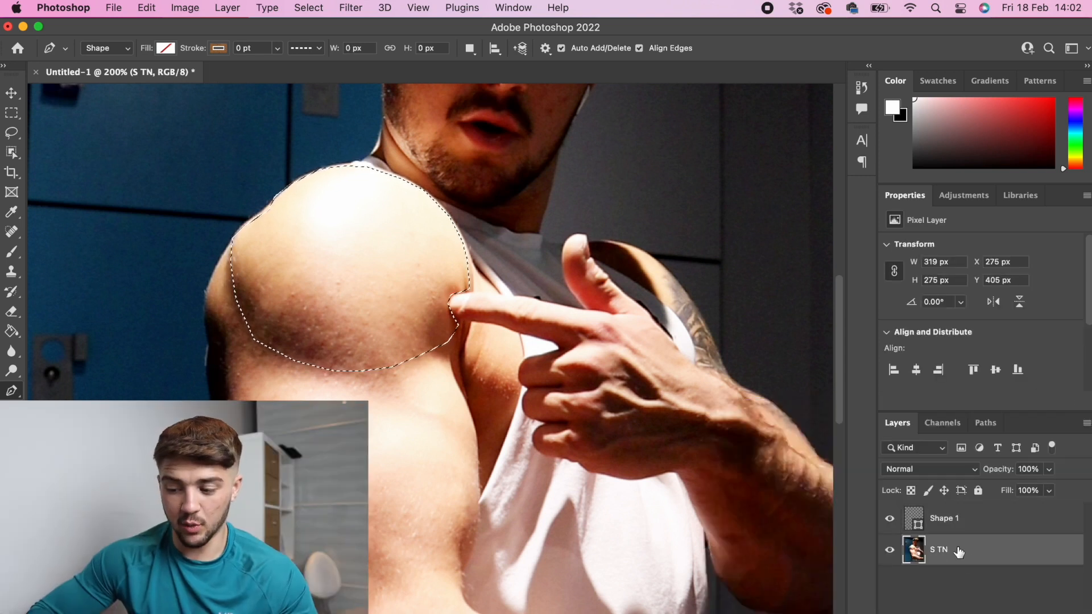
{"action": "key", "text": "super+j"}
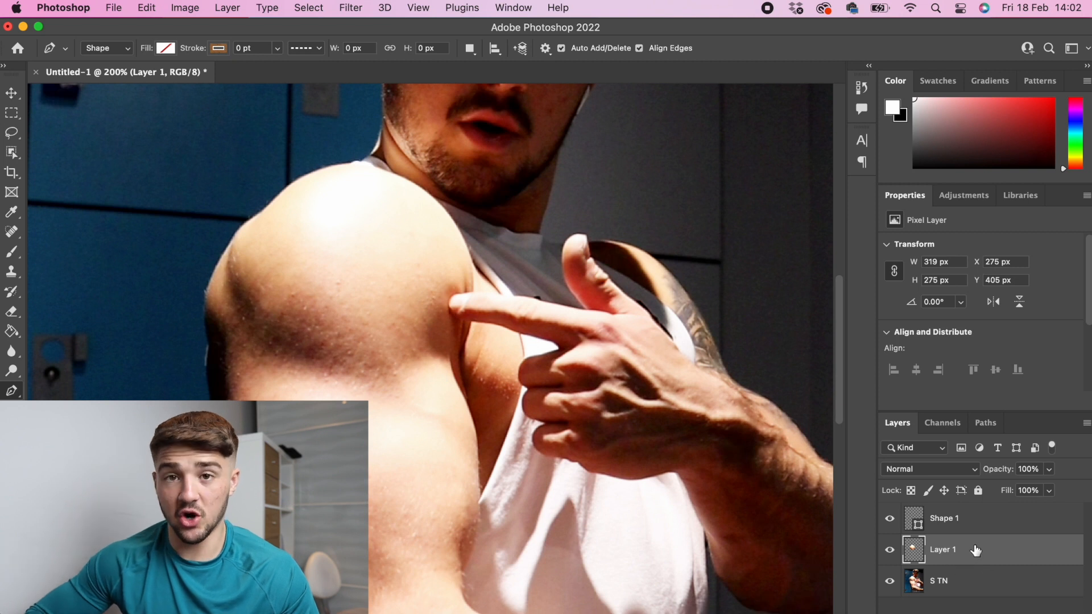
{"action": "left_click", "coordinate": [994, 519]}
{"action": "key", "text": "Delete"}
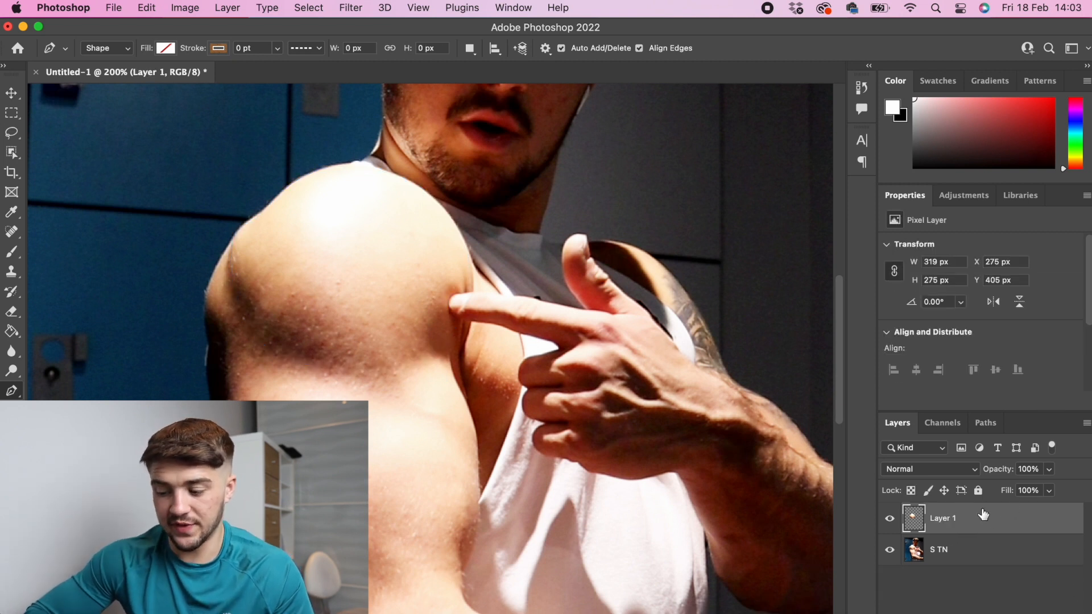
Add a Color Overlay layer style to Layer 1 with the overlay colour set to red e60202
{"action": "double_click", "coordinate": [991, 518]}
{"action": "left_click_drag", "start_coordinate": [766, 275], "coordinate": [500, 121]}
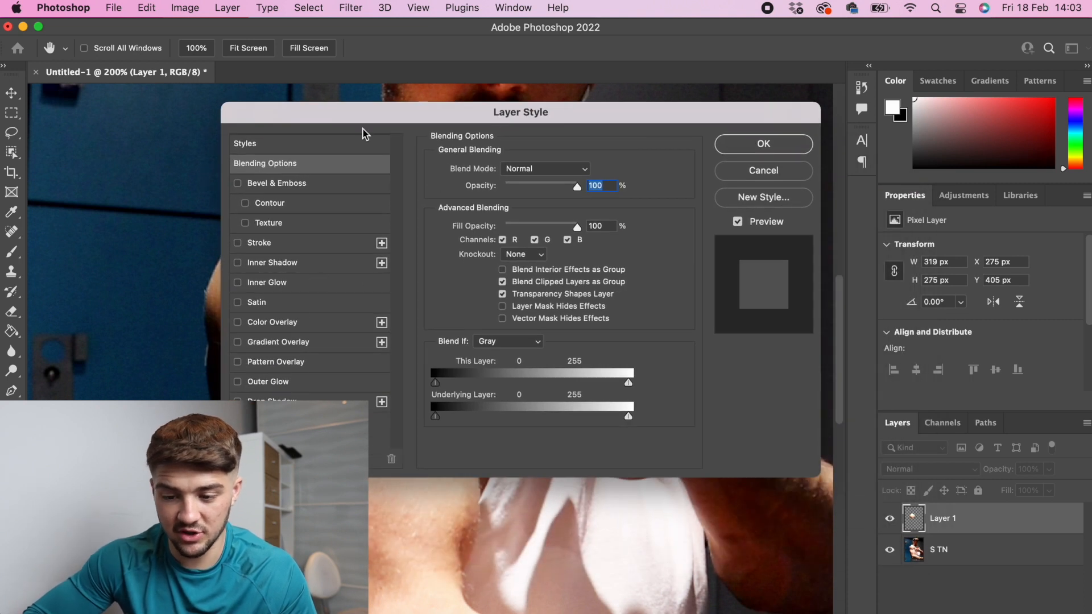
{"action": "left_click_drag", "start_coordinate": [364, 133], "coordinate": [620, 165]}
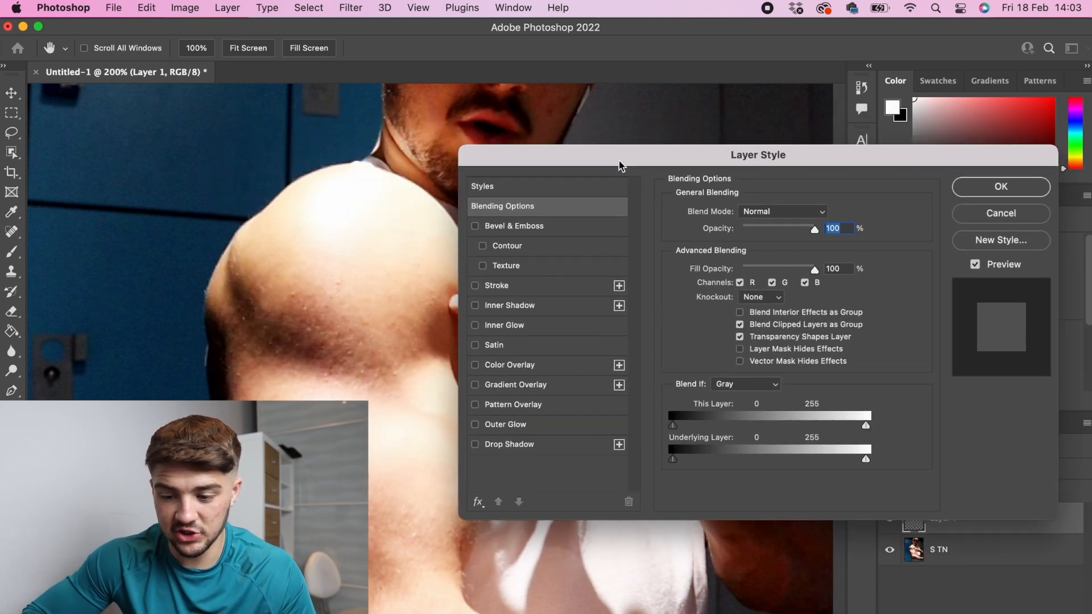
{"action": "left_click", "coordinate": [476, 366]}
{"action": "left_click", "coordinate": [512, 364]}
{"action": "left_click", "coordinate": [823, 212]}
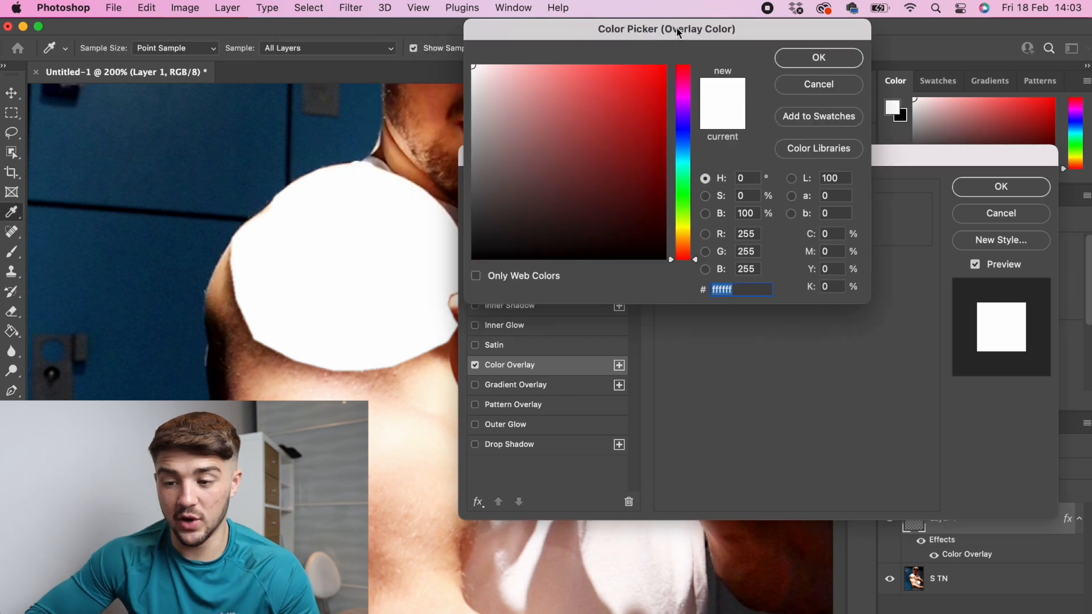
{"action": "left_click_drag", "start_coordinate": [651, 90], "coordinate": [671, 88]}
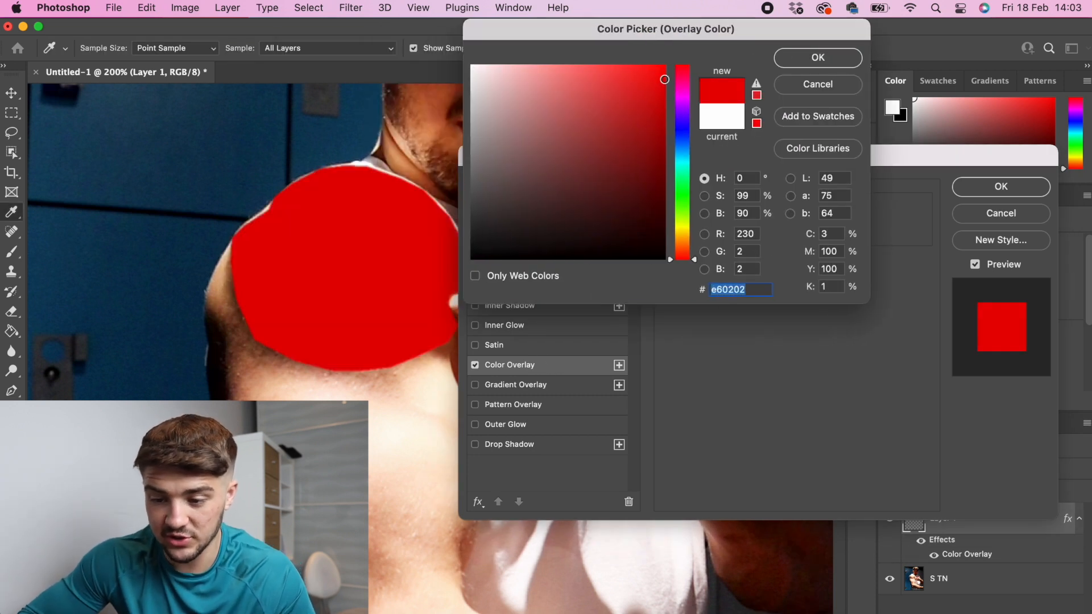
{"action": "left_click", "coordinate": [826, 59]}
Lower the red Color Overlay's opacity to about 43% and apply the layer style to the shoulder
{"action": "key", "text": "super+minus"}
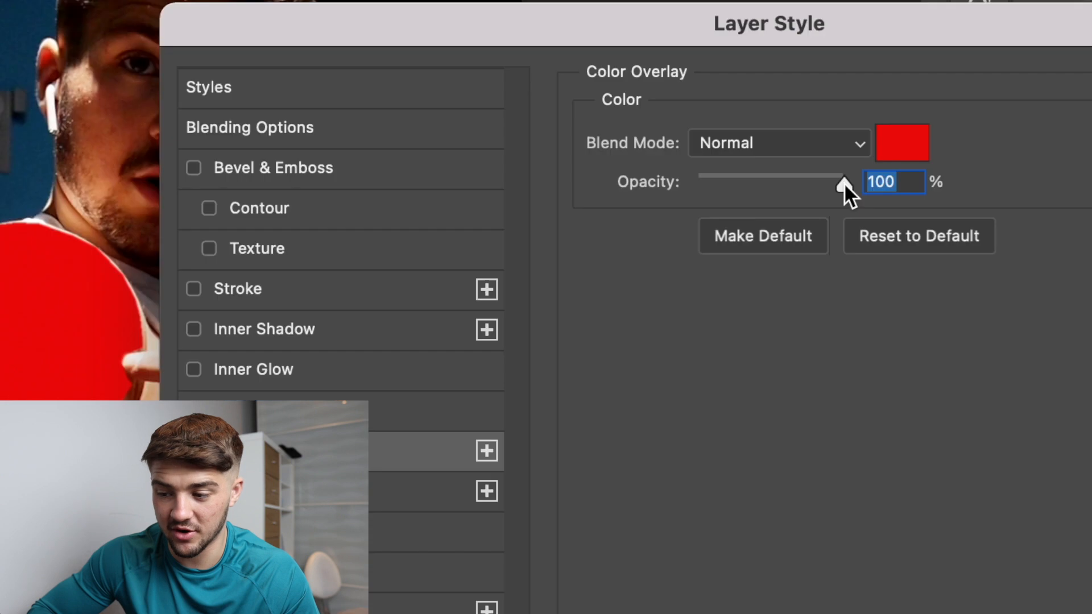
{"action": "left_click_drag", "start_coordinate": [795, 233], "coordinate": [753, 233]}
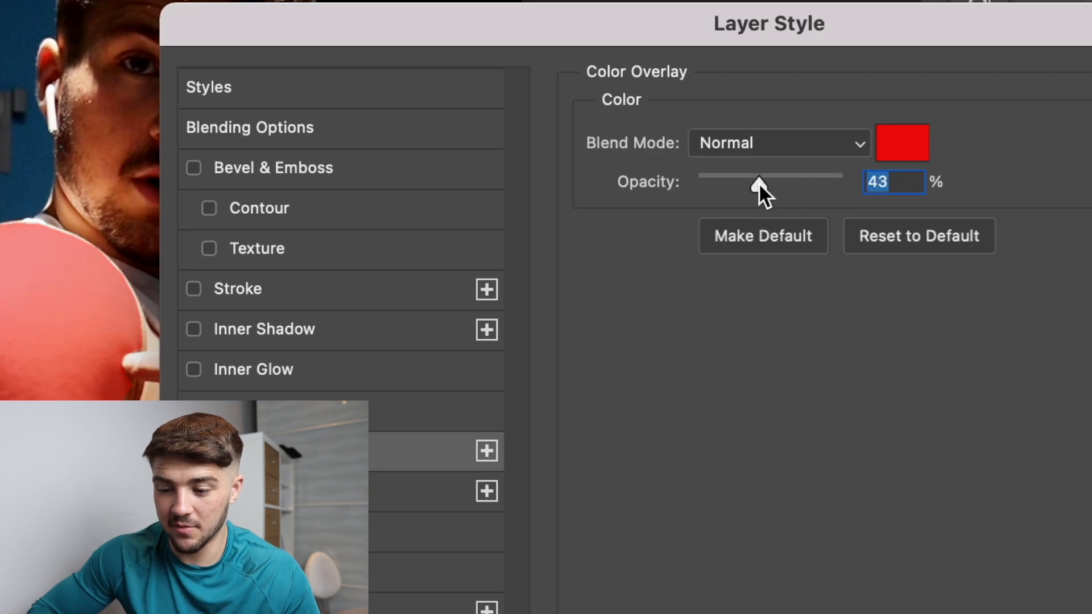
{"action": "left_click_drag", "start_coordinate": [759, 182], "coordinate": [754, 183]}
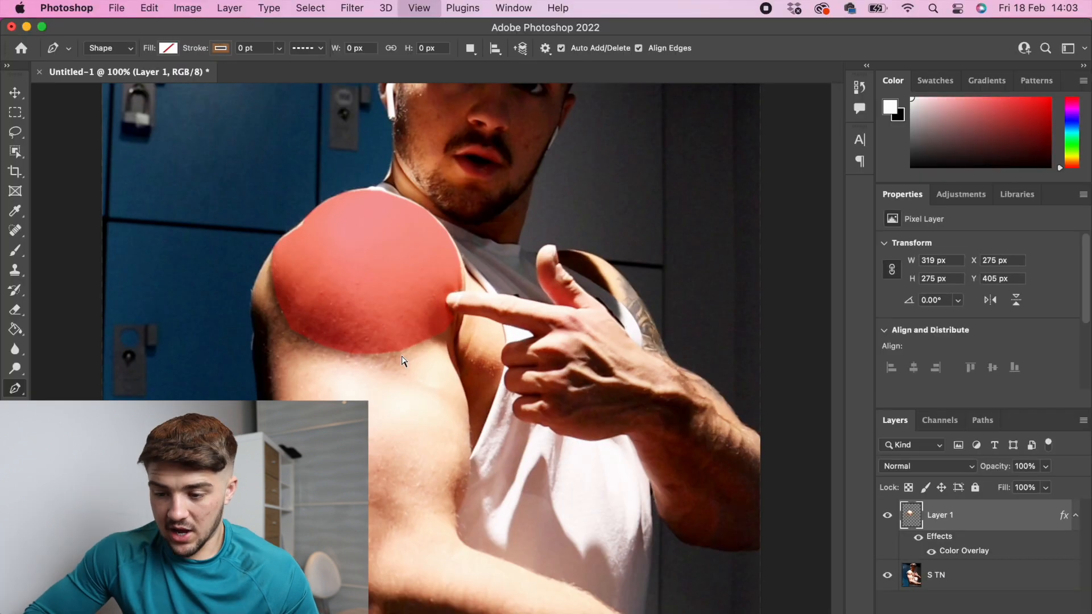
Soften the red shoulder on Layer 1 with a Gaussian Blur radius of about 9.3 pixels
{"action": "scroll", "coordinate": [402, 357], "scroll_direction": "down", "scroll_amount": 3}
{"action": "key", "text": "super+minus"}
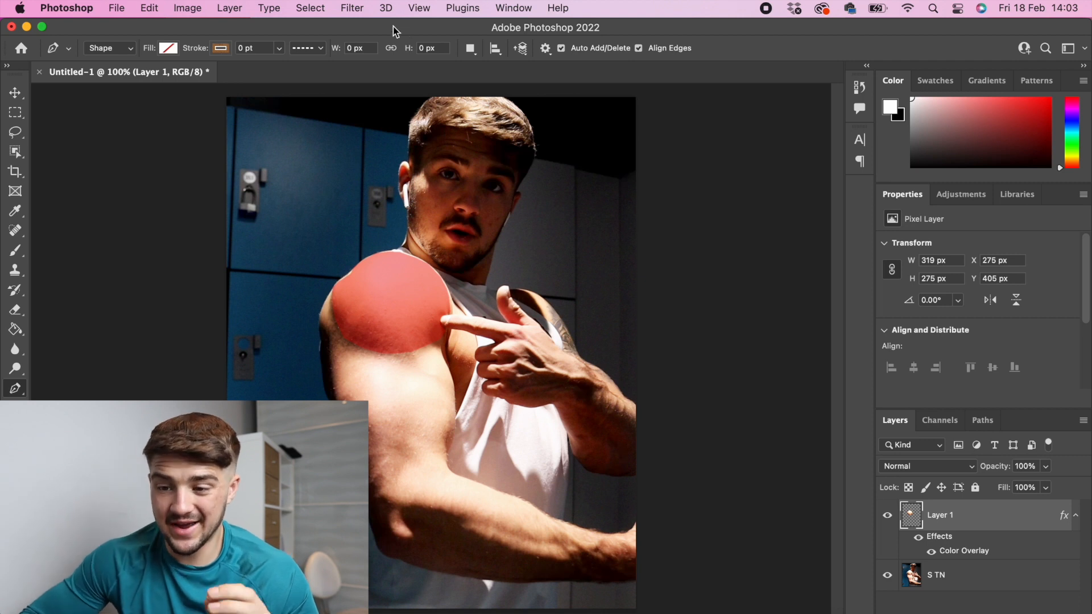
{"action": "left_click", "coordinate": [352, 7]}
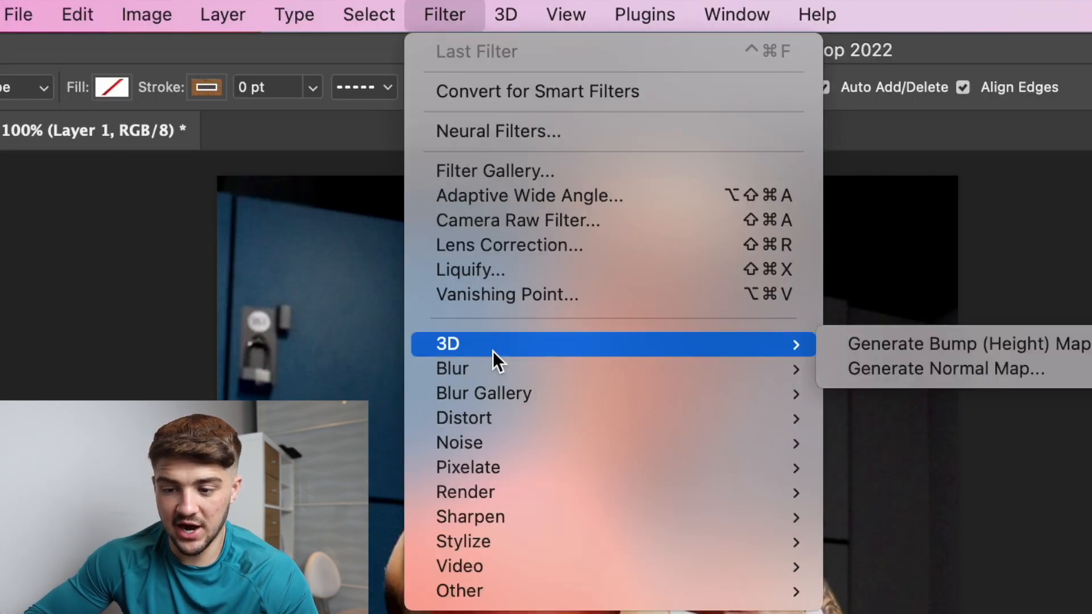
{"action": "mouse_move", "coordinate": [379, 201]}
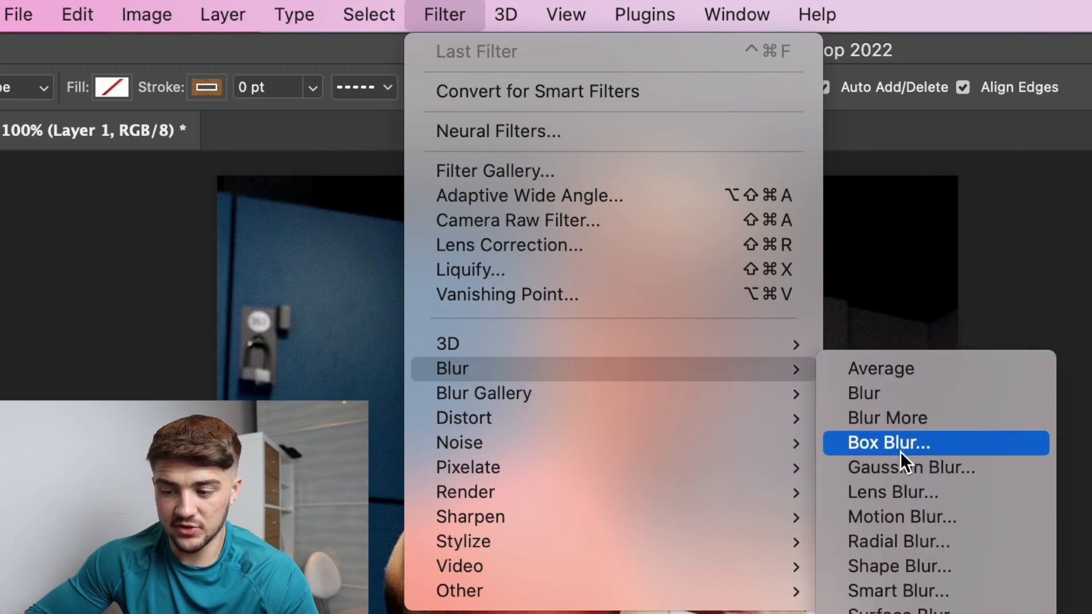
{"action": "left_click", "coordinate": [923, 470]}
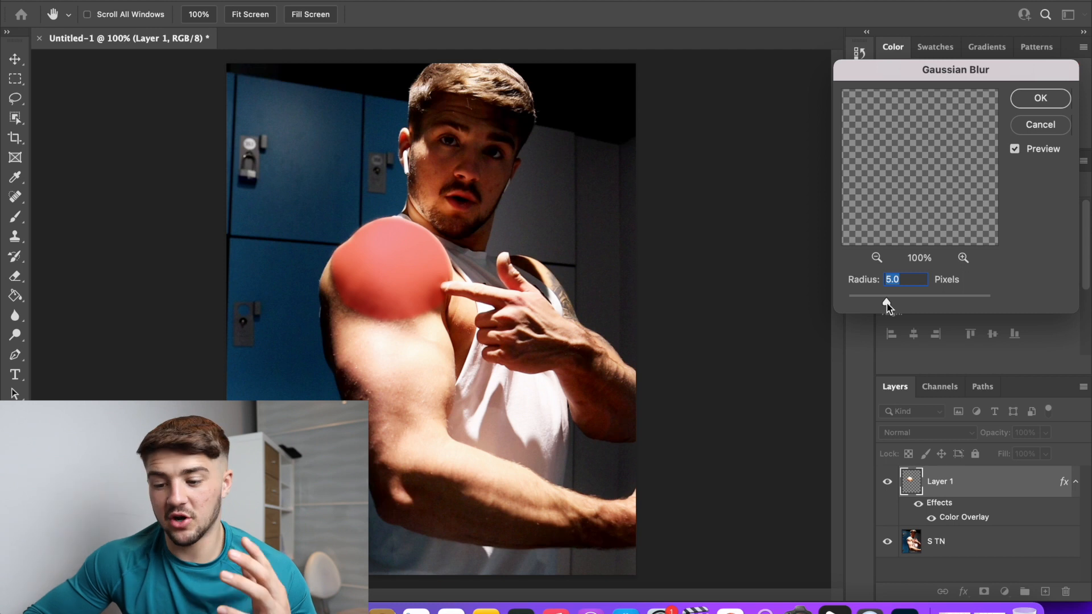
{"action": "left_click_drag", "start_coordinate": [886, 303], "coordinate": [953, 307]}
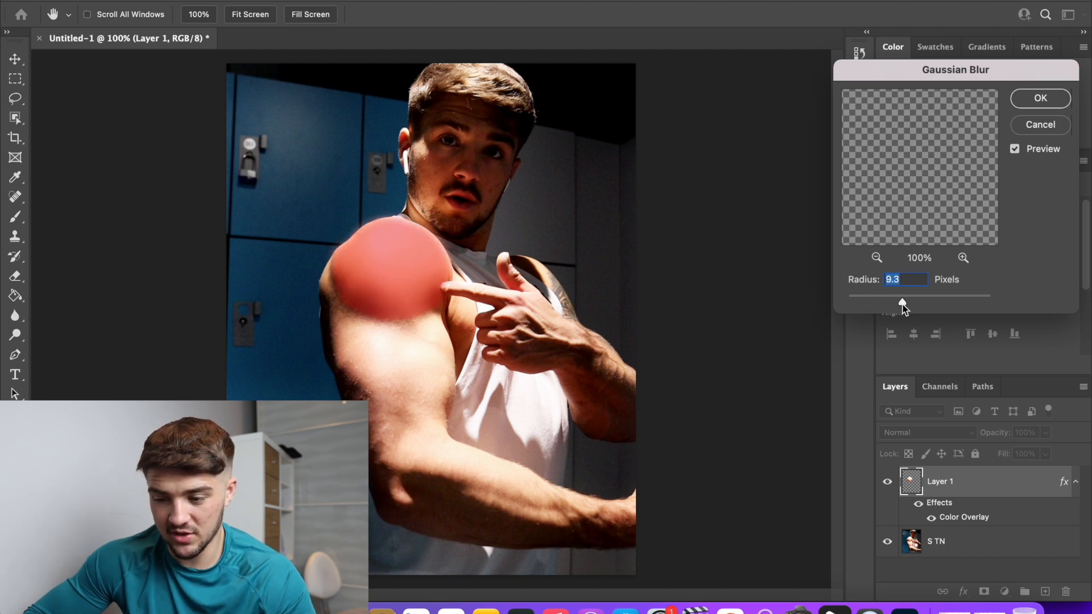
{"action": "left_click_drag", "start_coordinate": [905, 305], "coordinate": [903, 305]}
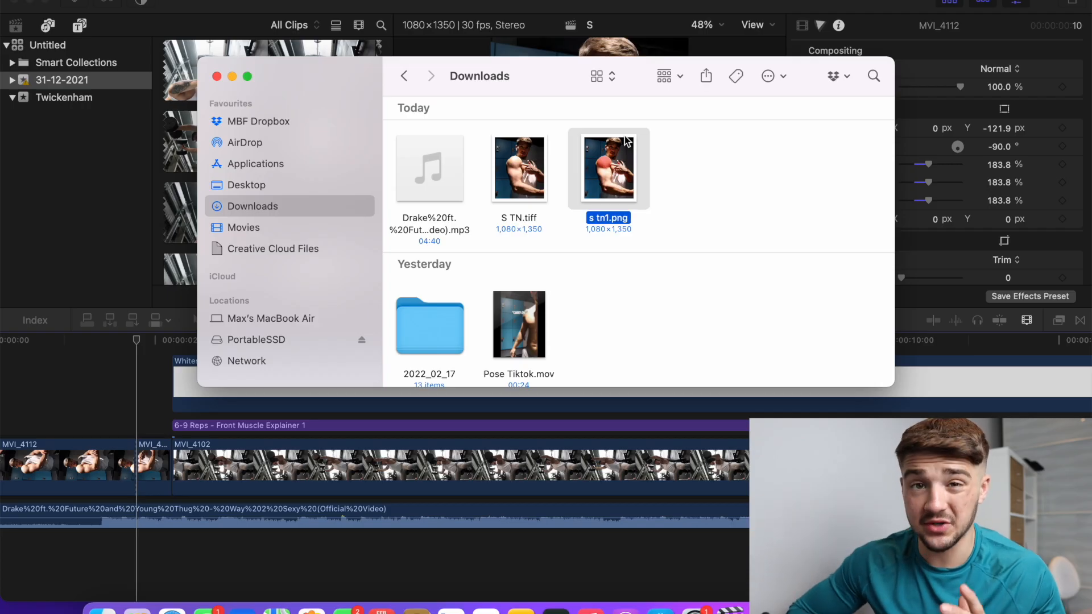
In Final Cut Pro, insert s tn1.png and S TN.tiff from Downloads one after the other at the cut in MVI_4112
{"action": "left_click_drag", "start_coordinate": [611, 162], "coordinate": [140, 468]}
{"action": "left_click", "coordinate": [511, 188]}
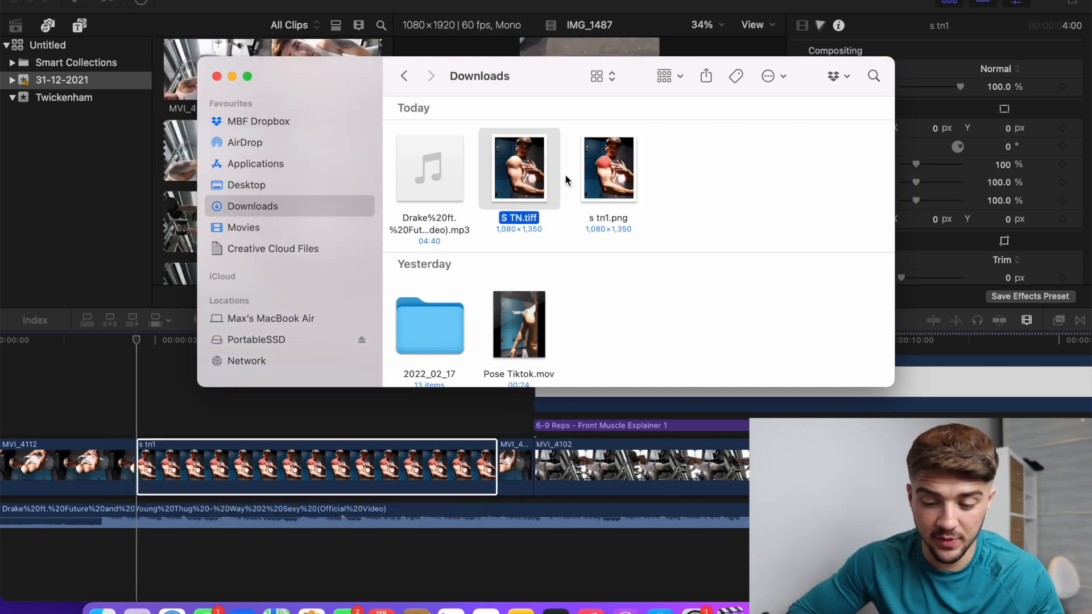
{"action": "left_click_drag", "start_coordinate": [525, 180], "coordinate": [509, 461]}
{"action": "left_click", "coordinate": [472, 437]}
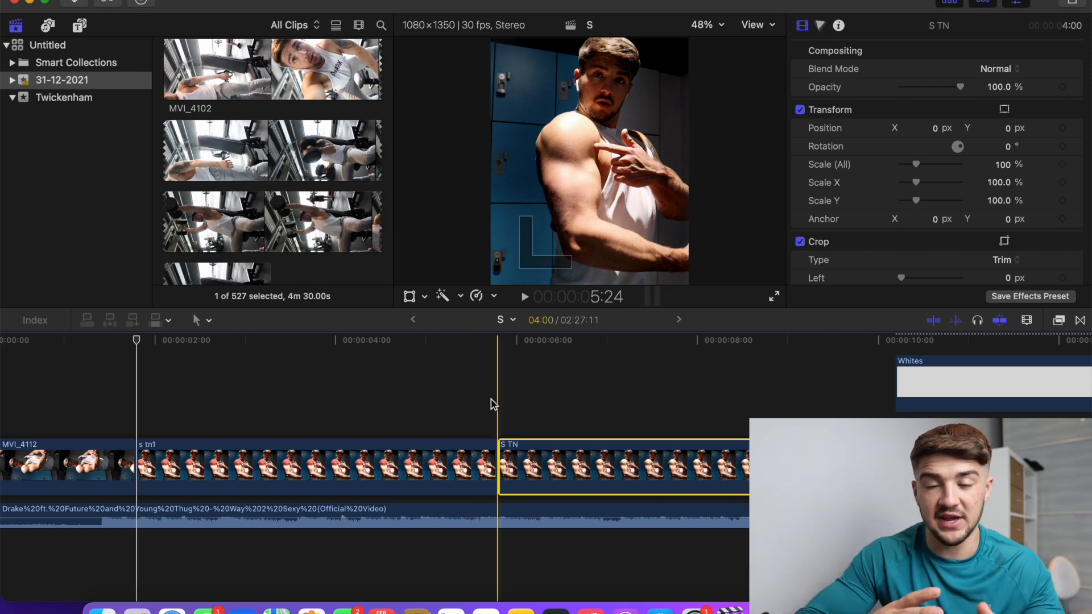
Cut the s tn1 clip shortly after 2:04 on the timeline and delete the remainder
{"action": "scroll", "coordinate": [142, 435], "scroll_direction": "left", "scroll_amount": 3}
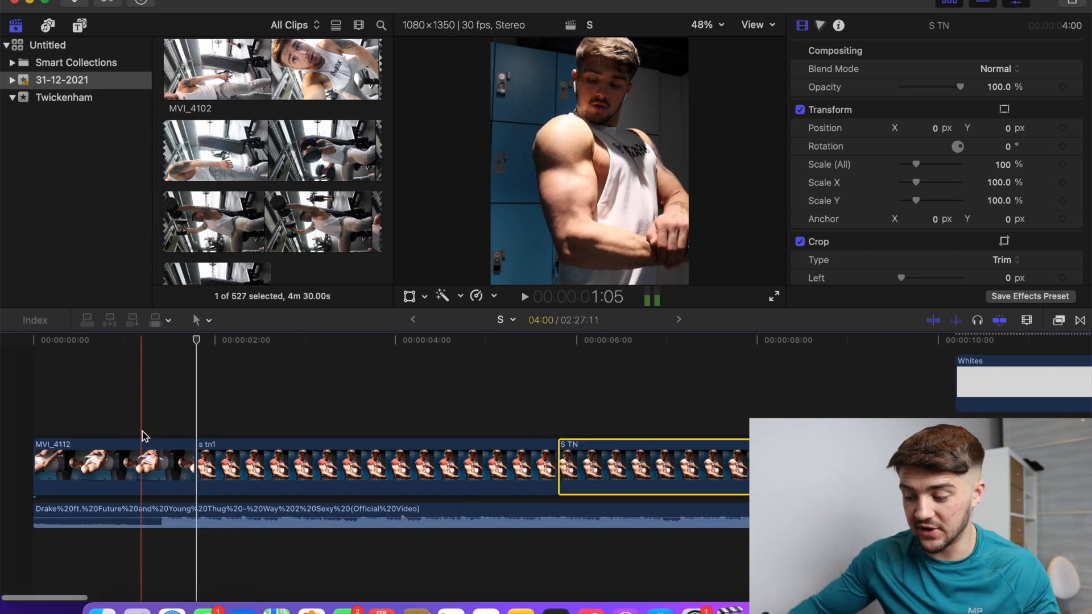
{"action": "left_click", "coordinate": [227, 421]}
{"action": "key", "text": "super+equal"}
{"action": "key", "text": "super+equal"}
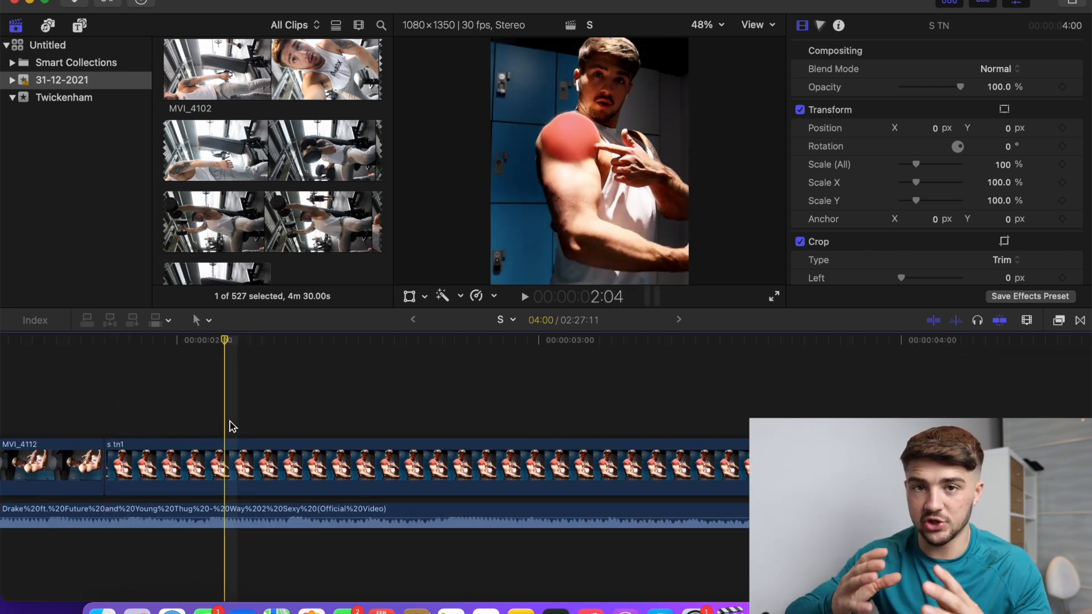
{"action": "left_click", "coordinate": [243, 456]}
{"action": "key", "text": "a"}
{"action": "left_click", "coordinate": [279, 458]}
{"action": "key", "text": "BackSpace"}
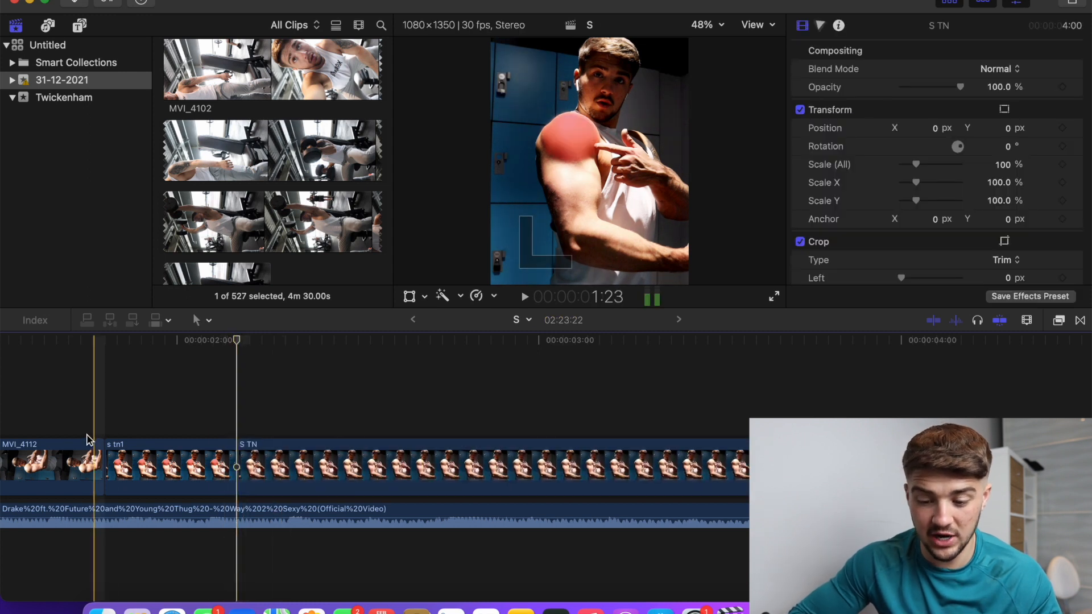
Trim the s tn1 and S TN clips to 7 frames each and play the sequence through
{"action": "key", "text": "super+minus"}
{"action": "key", "text": "super+minus"}
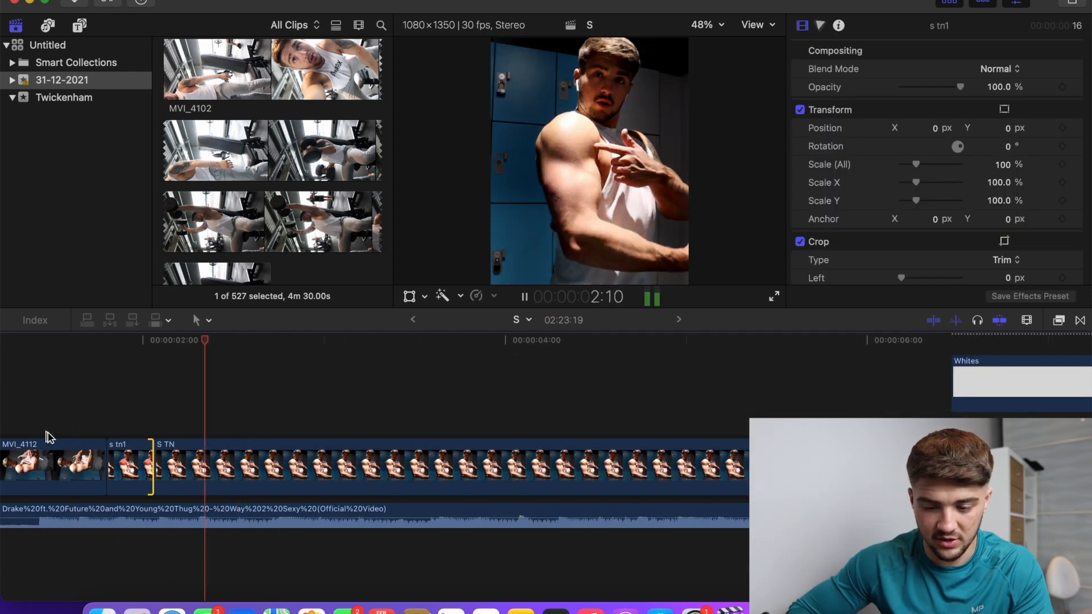
{"action": "key", "text": "space"}
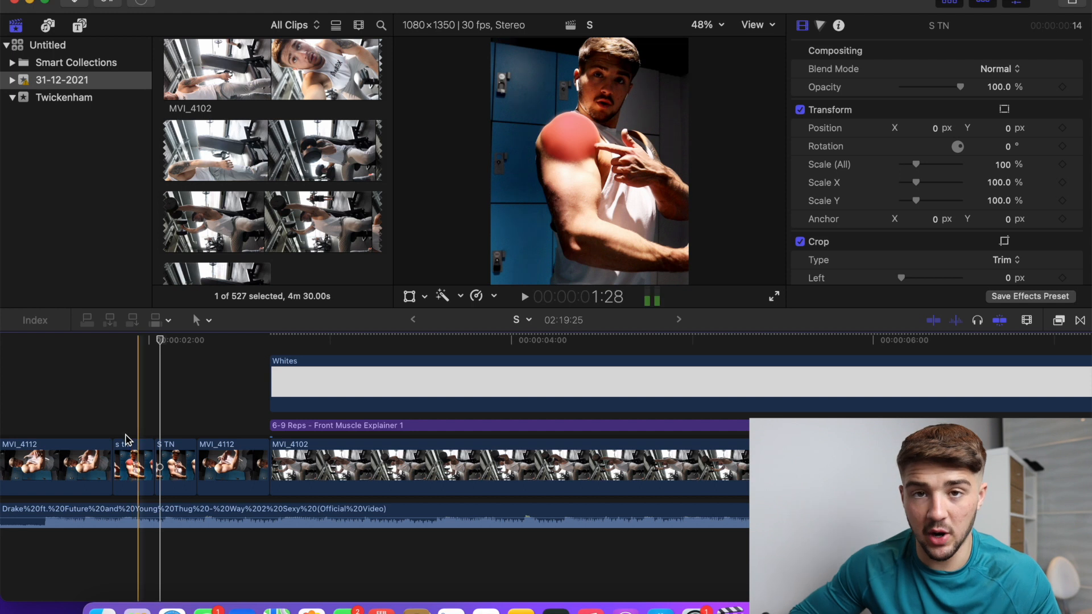
{"action": "key", "text": "space"}
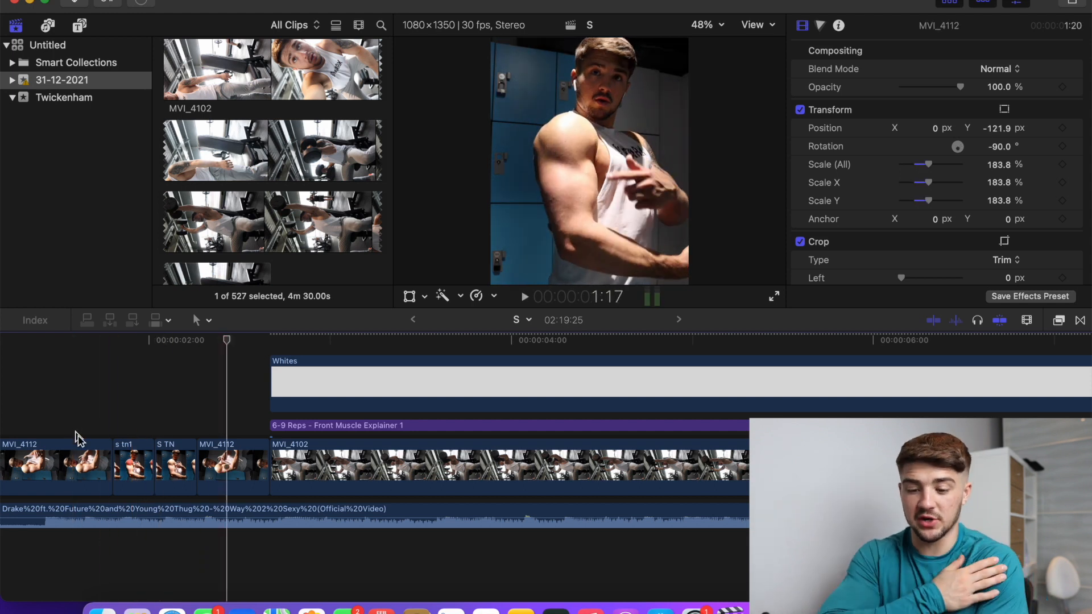
Copy the s tn1 and S TN clips, paste the pair twice directly after S TN, and play back the flashing sequence
{"action": "left_click", "coordinate": [135, 463]}
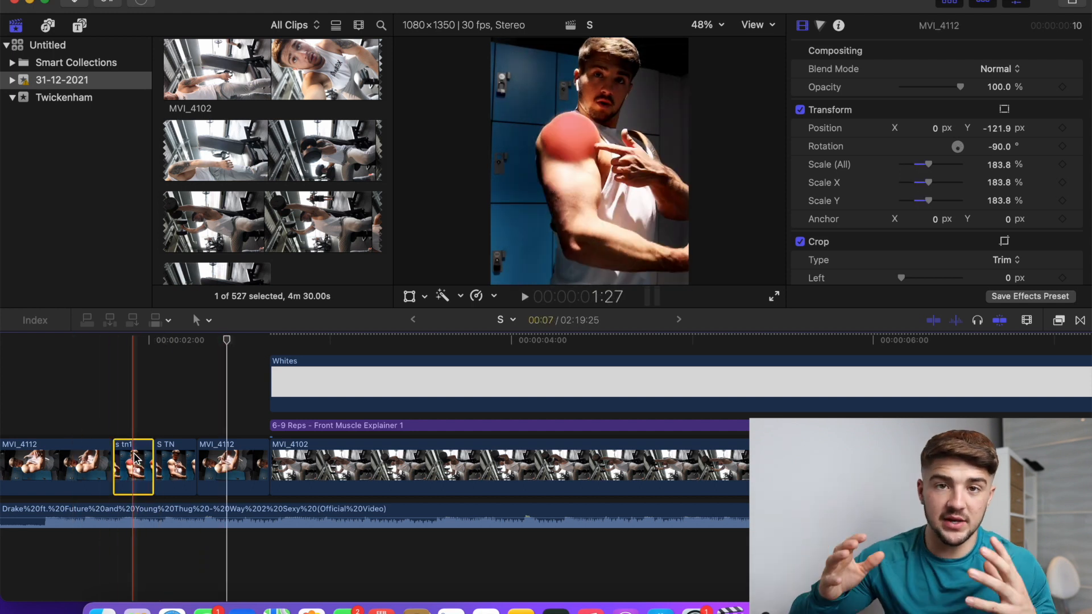
{"action": "left_click", "coordinate": [169, 453], "text": "super"}
{"action": "left_click", "coordinate": [171, 453], "text": "super"}
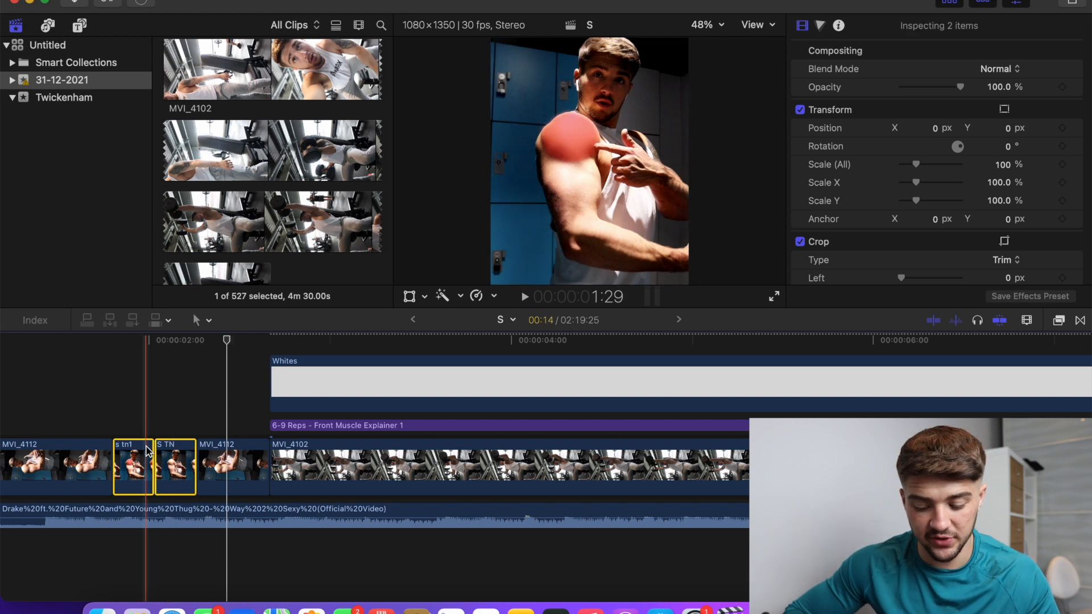
{"action": "key", "text": "super+c"}
{"action": "left_click", "coordinate": [197, 430]}
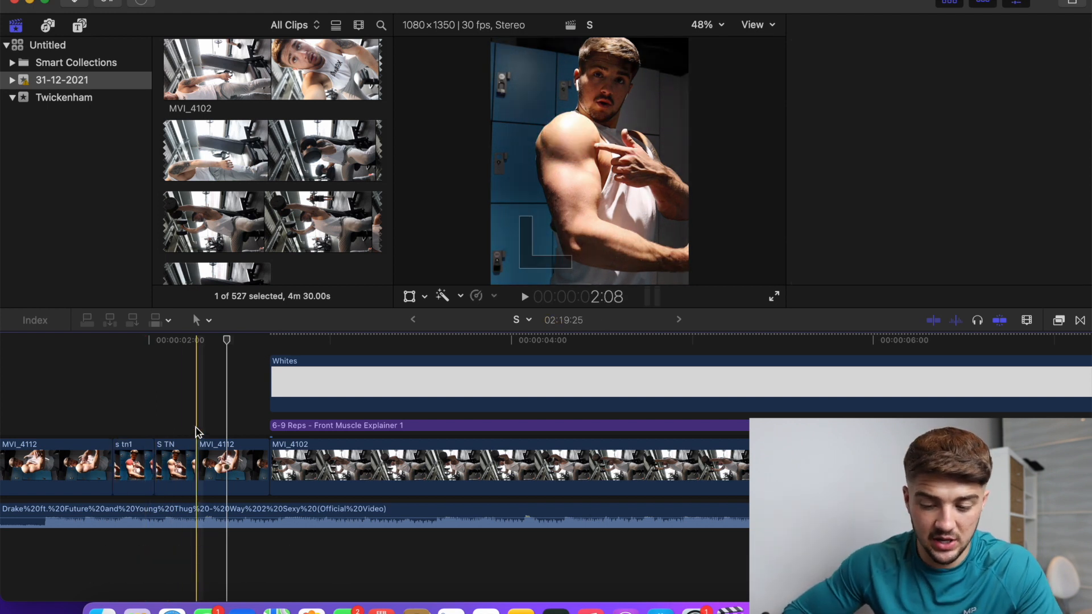
{"action": "key", "text": "super+v"}
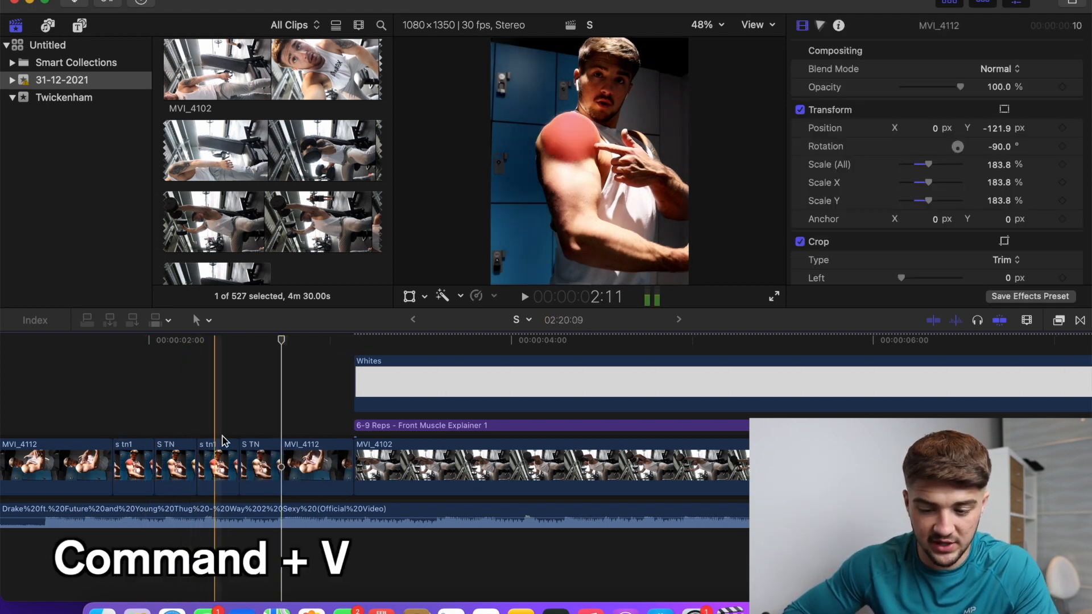
{"action": "key", "text": "super+v"}
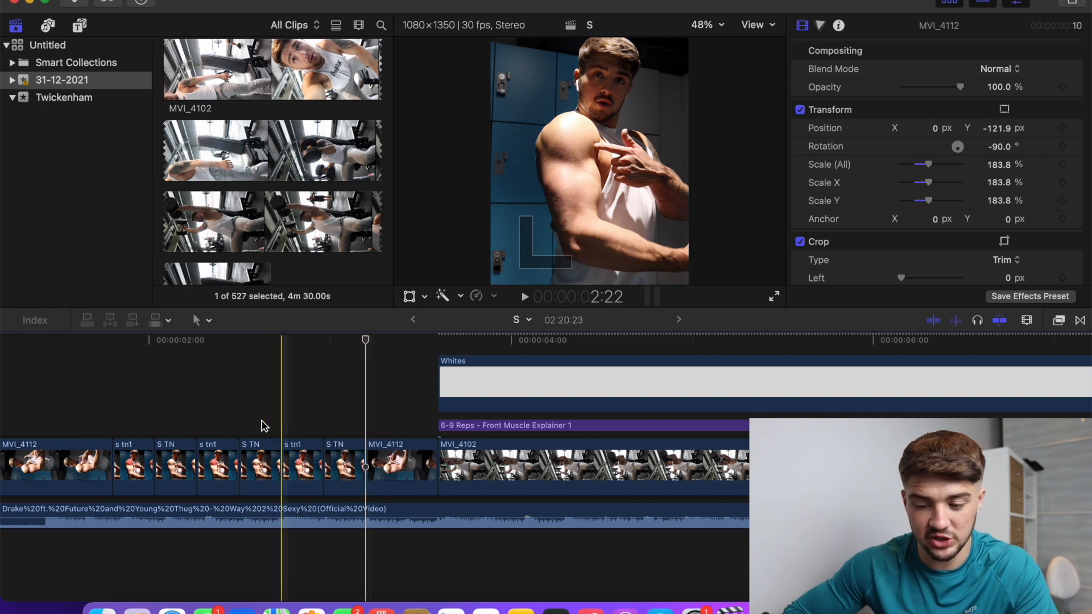
{"action": "key", "text": "super+minus"}
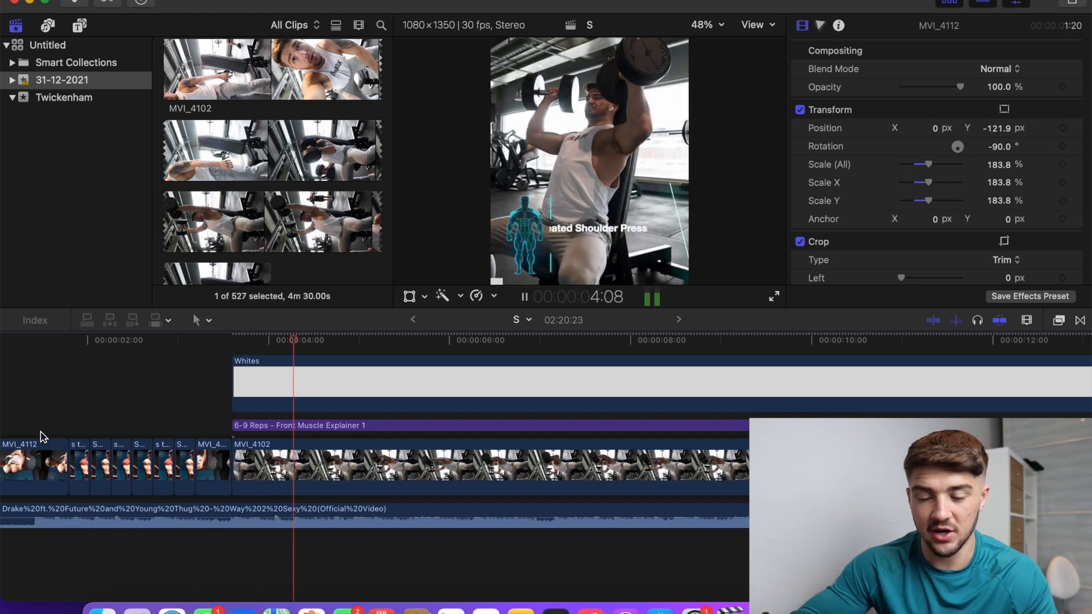
{"action": "scroll", "coordinate": [41, 437], "scroll_direction": "left", "scroll_amount": 2}
{"action": "key", "text": "space"}
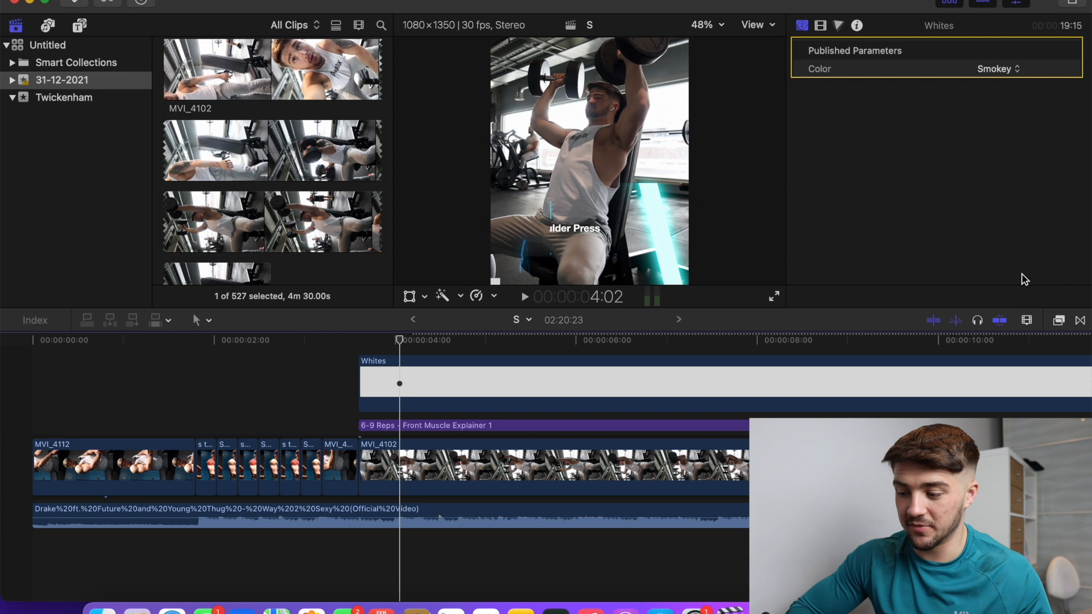
Add the 360° Bloom transition between the MVI_4112 and MVI_4102 clips and play the result
{"action": "left_click", "coordinate": [1059, 321]}
{"action": "key", "text": "XF86AudioMute"}
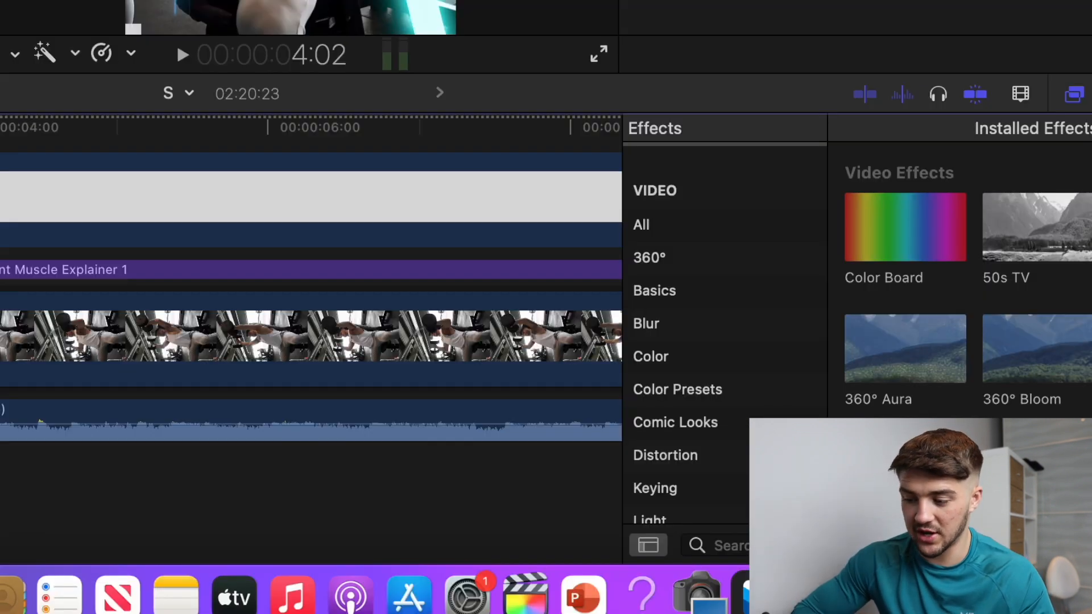
{"action": "key", "text": "ctrl+super+5"}
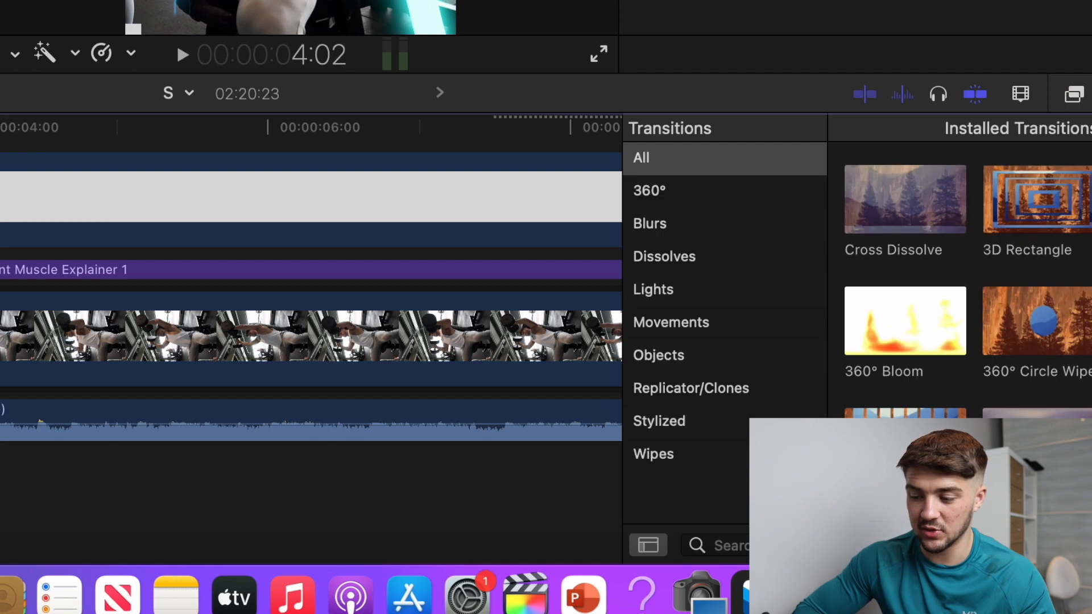
{"action": "left_click", "coordinate": [880, 332]}
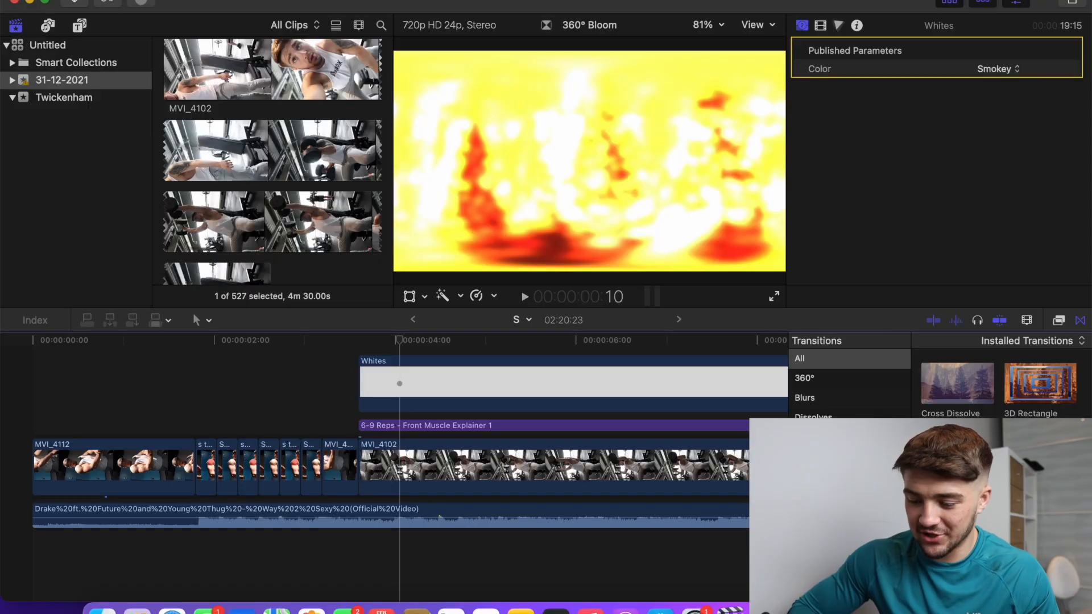
{"action": "left_click_drag", "start_coordinate": [957, 382], "coordinate": [366, 460]}
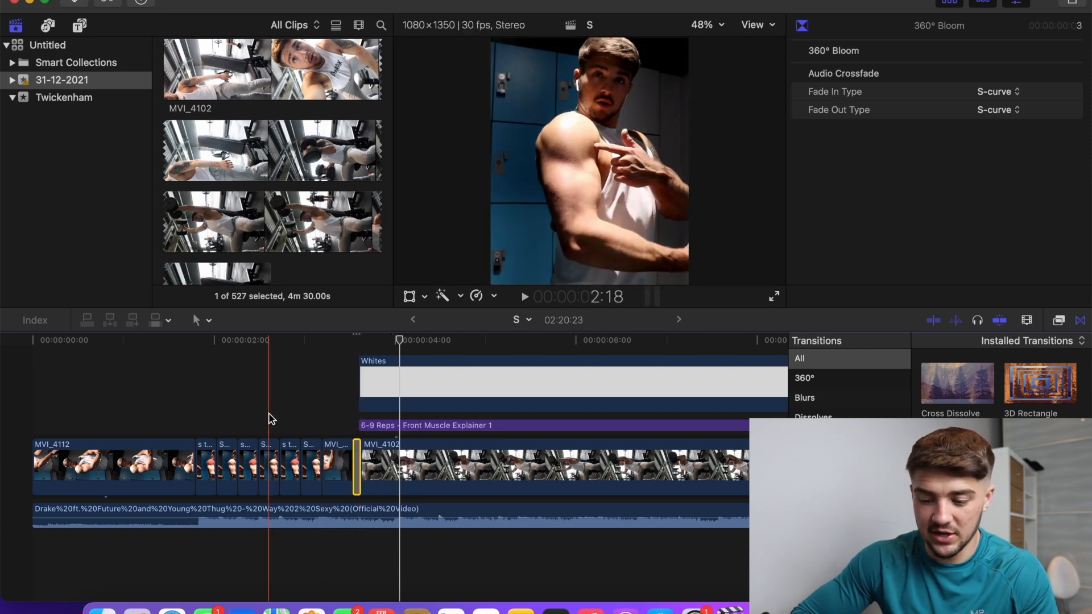
{"action": "key", "text": "space"}
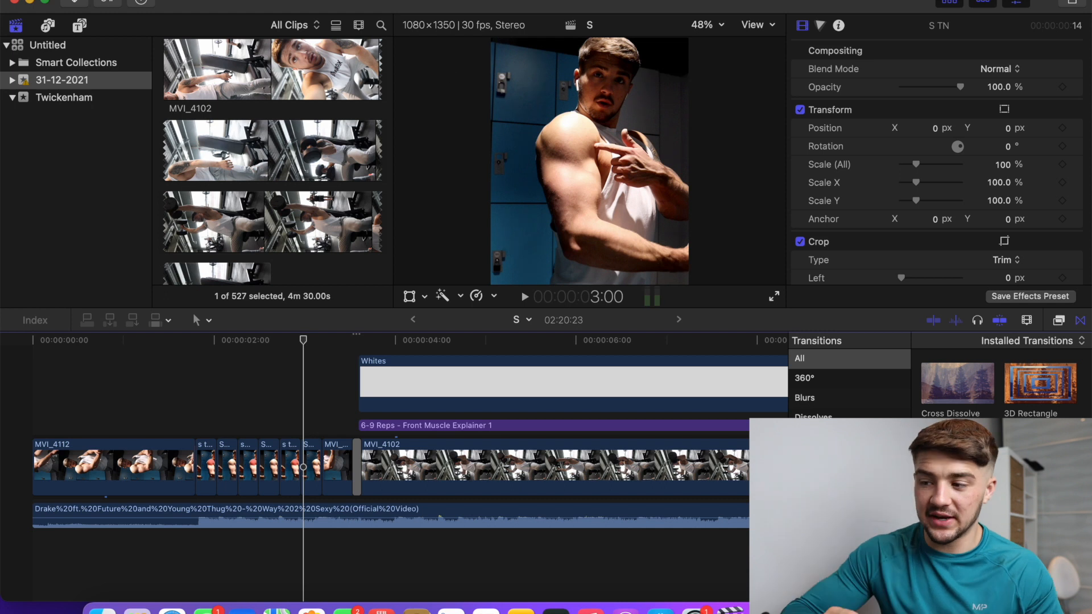
Search the computer for "binary" and select the Binary Code interface sound effect among the music files
{"action": "key", "text": "super+space"}
{"action": "type", "text": "quick"}
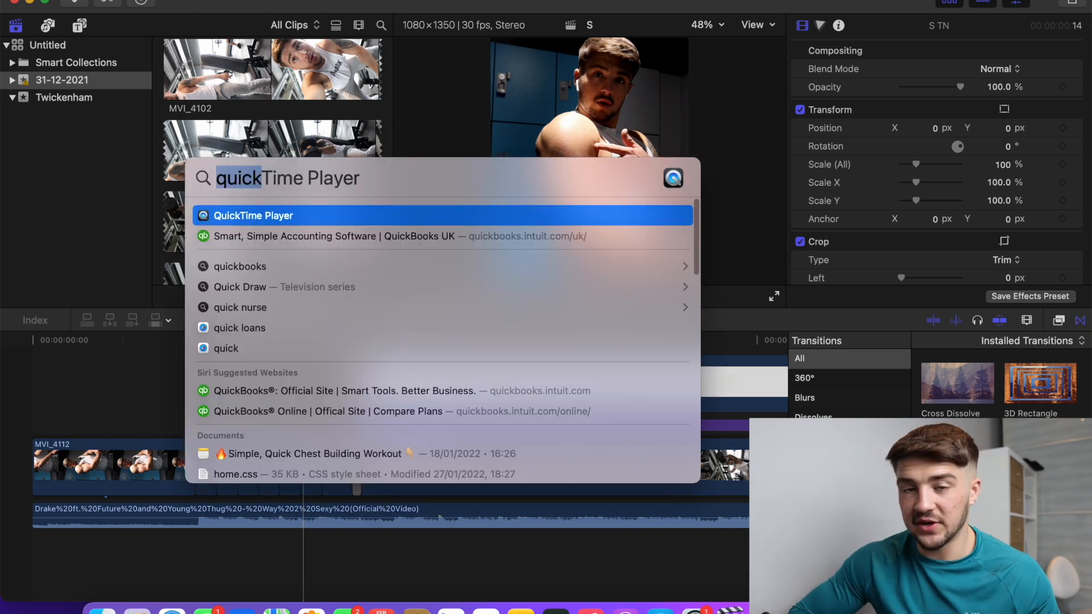
{"action": "type", "text": "binary"}
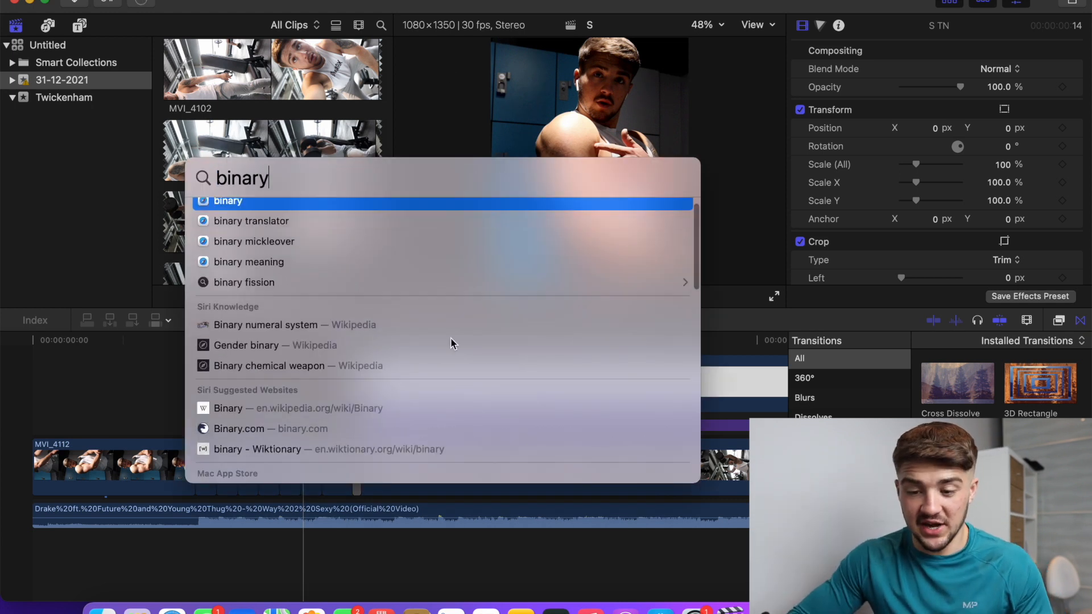
{"action": "scroll", "coordinate": [451, 337], "scroll_direction": "down", "scroll_amount": 5}
{"action": "left_click", "coordinate": [319, 323]}
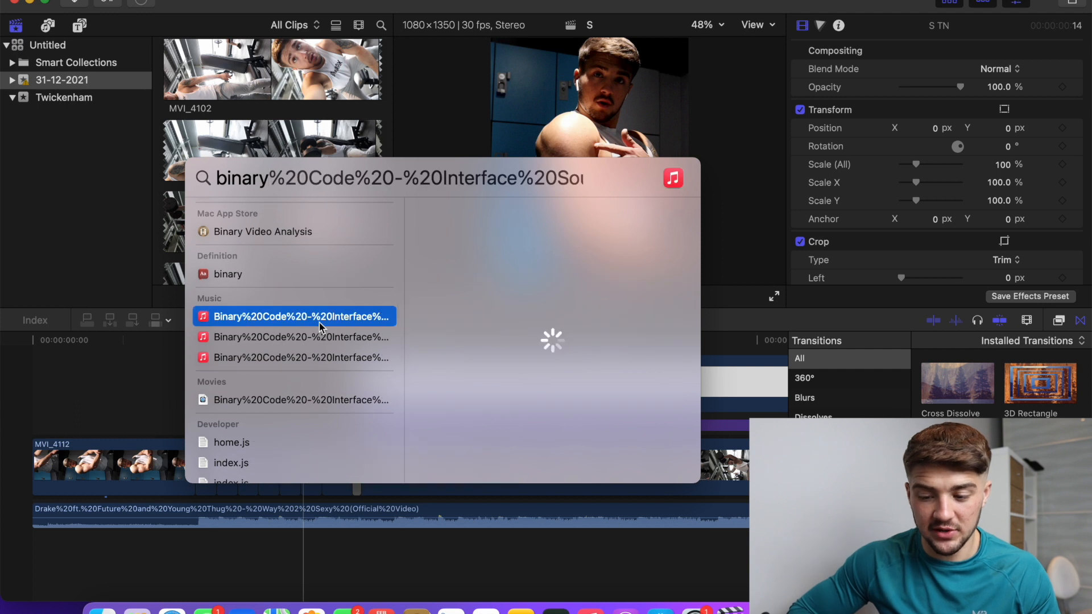
Add the Binary Code sound effect to the timeline and place it beneath the first flashing s tn1 and S TN clips
{"action": "left_click_drag", "start_coordinate": [319, 322], "coordinate": [181, 566]}
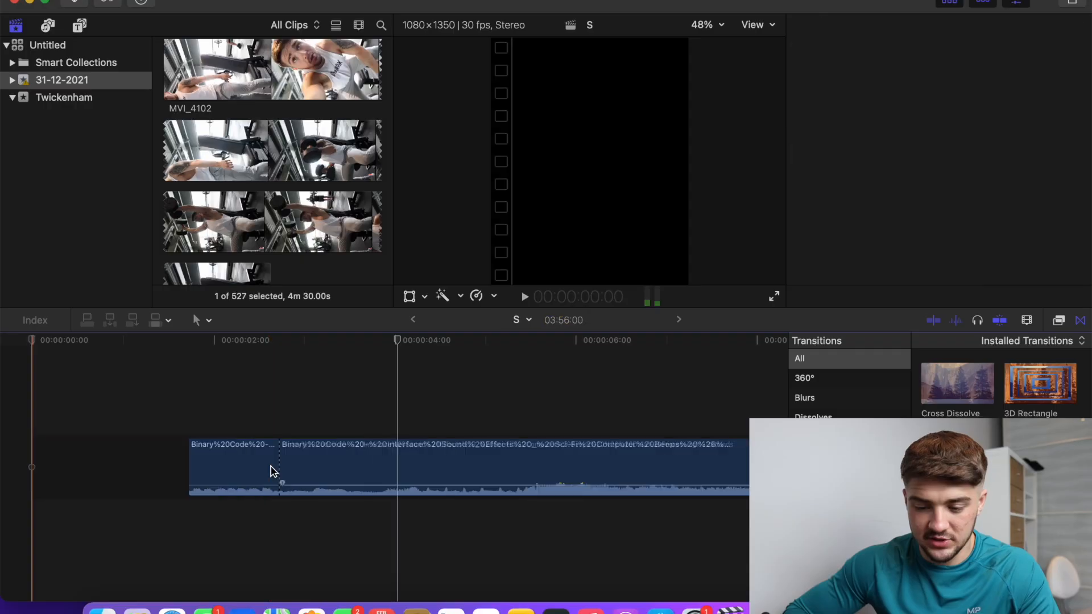
{"action": "left_click", "coordinate": [317, 463]}
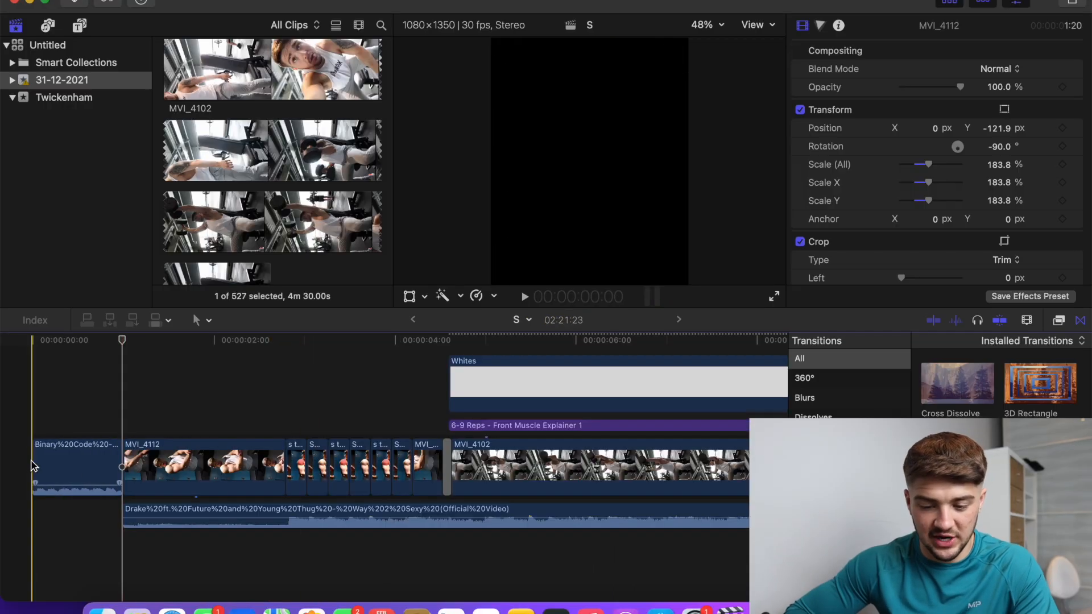
{"action": "left_click_drag", "start_coordinate": [32, 466], "coordinate": [230, 551]}
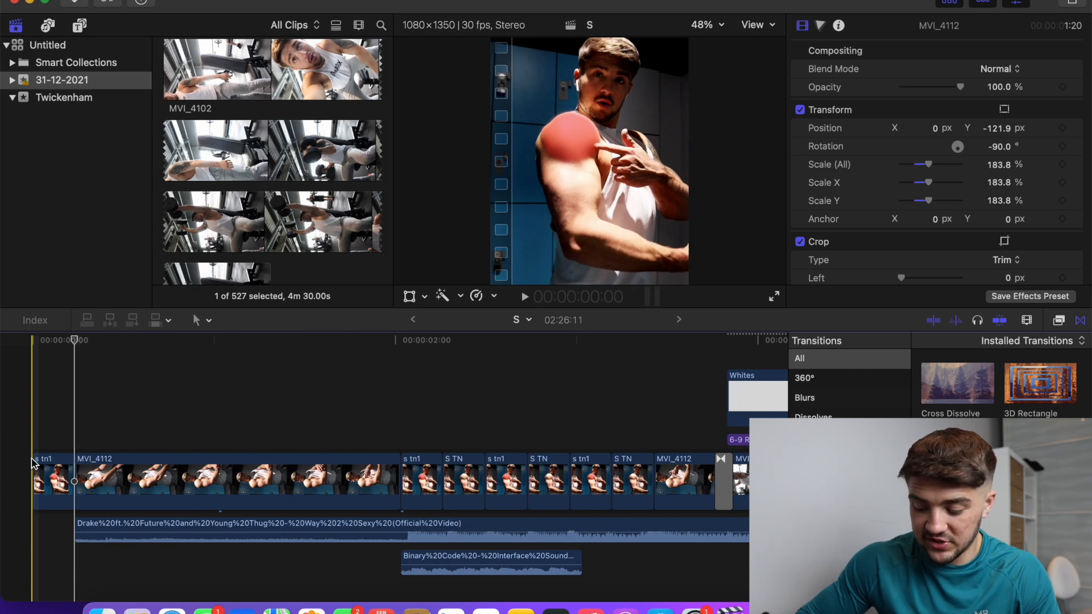
Shorten the s tn1 clip at the very start of the timeline to a single frame
{"action": "key", "text": "super+equal"}
{"action": "key", "text": "super+equal"}
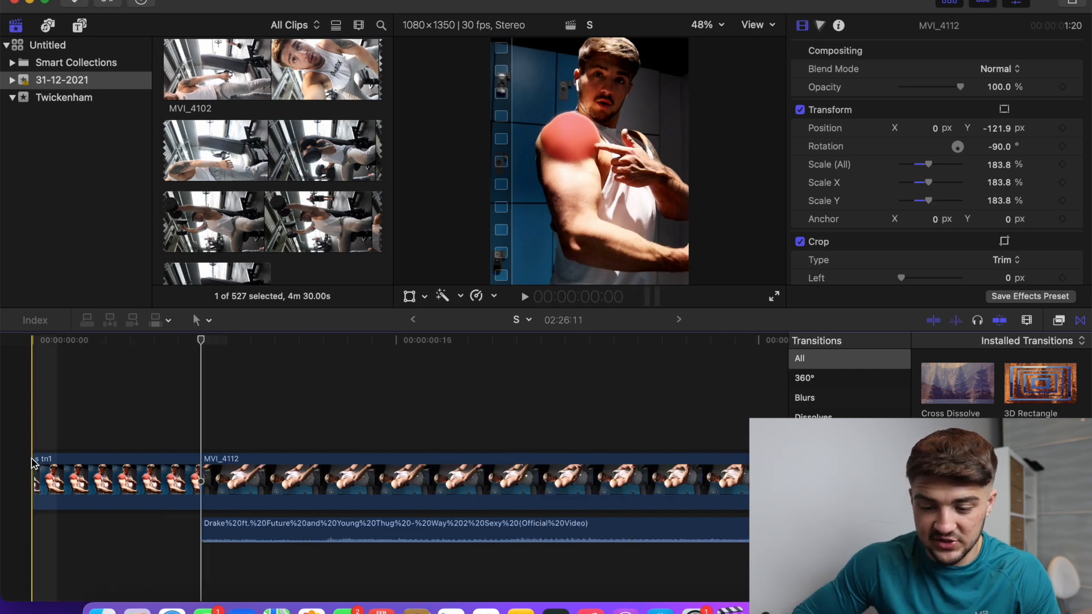
{"action": "left_click", "coordinate": [45, 470]}
{"action": "left_click_drag", "start_coordinate": [45, 469], "coordinate": [210, 470]}
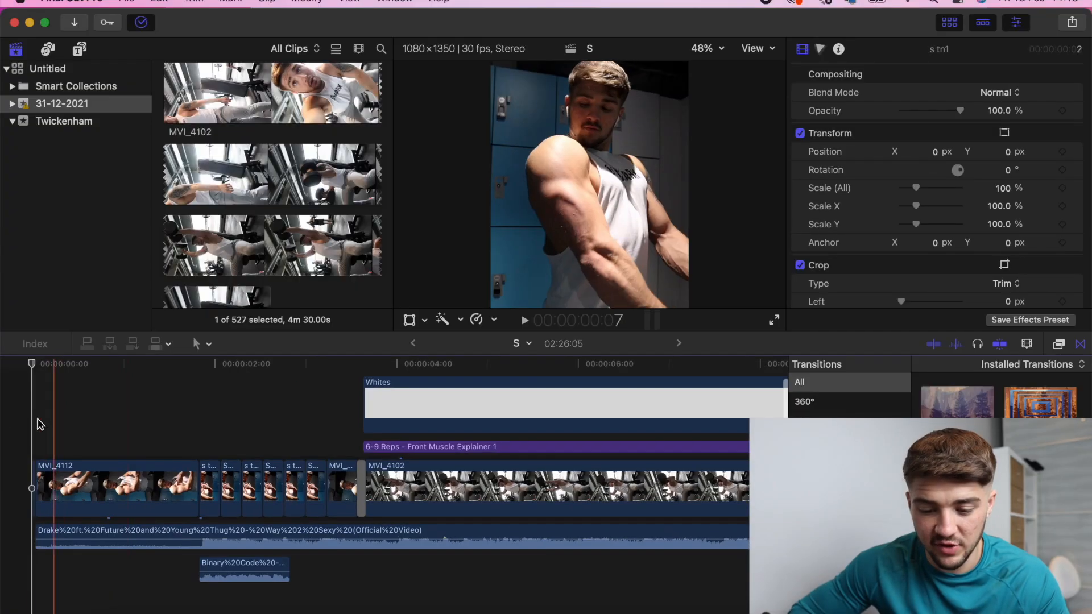
Select the range from the start of the timeline to the end of the MVI_4102 clip
{"action": "key", "text": "super+minus"}
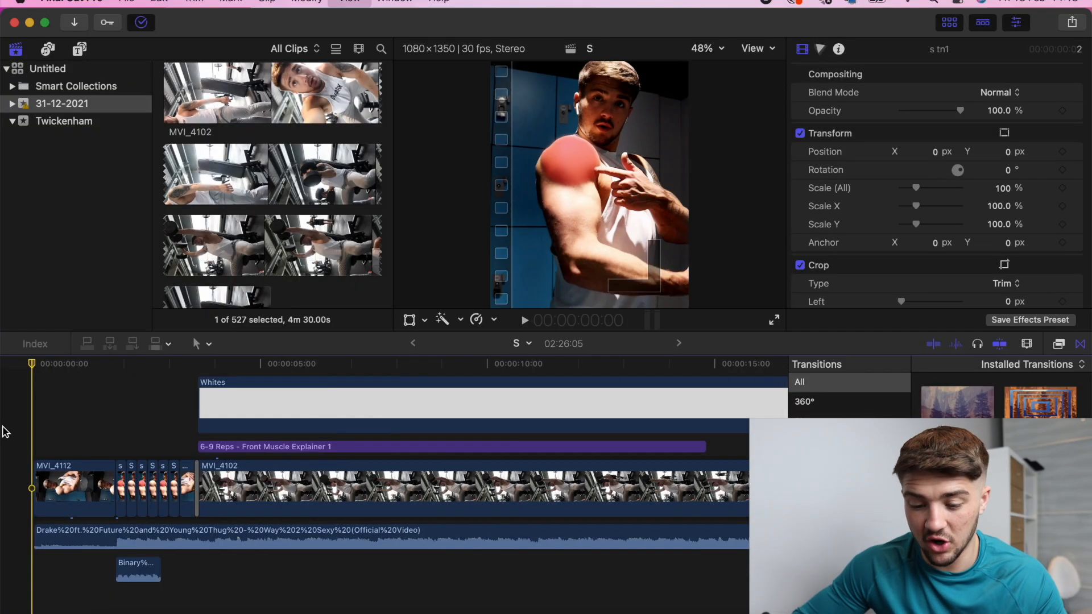
{"action": "key", "text": "super+minus"}
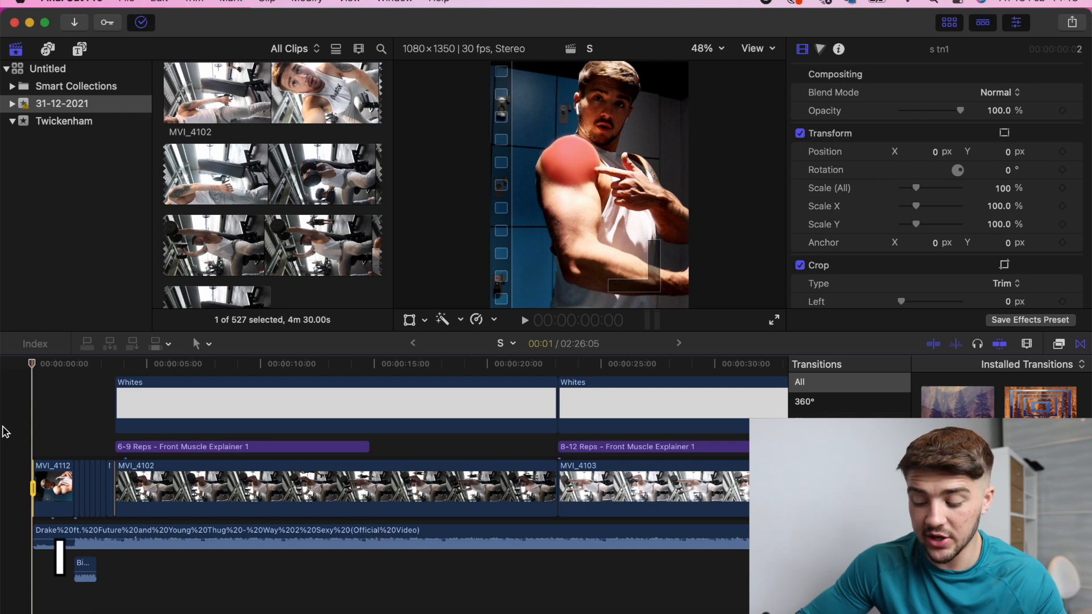
{"action": "key", "text": "super+equal"}
{"action": "key", "text": "super+equal"}
{"action": "key", "text": "super+equal"}
{"action": "key", "text": "super+equal"}
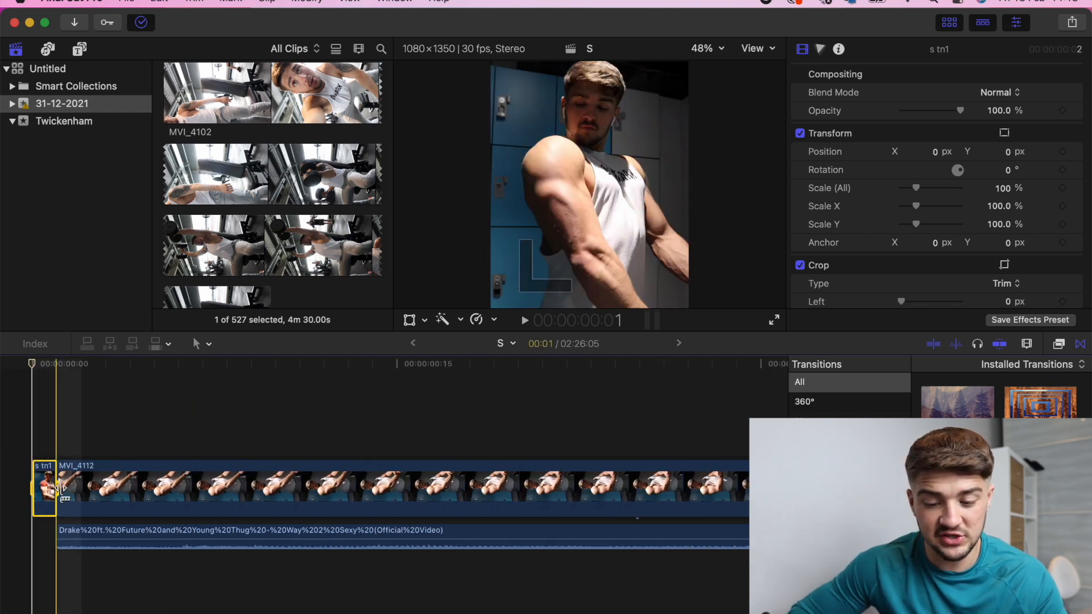
{"action": "key", "text": "super+minus"}
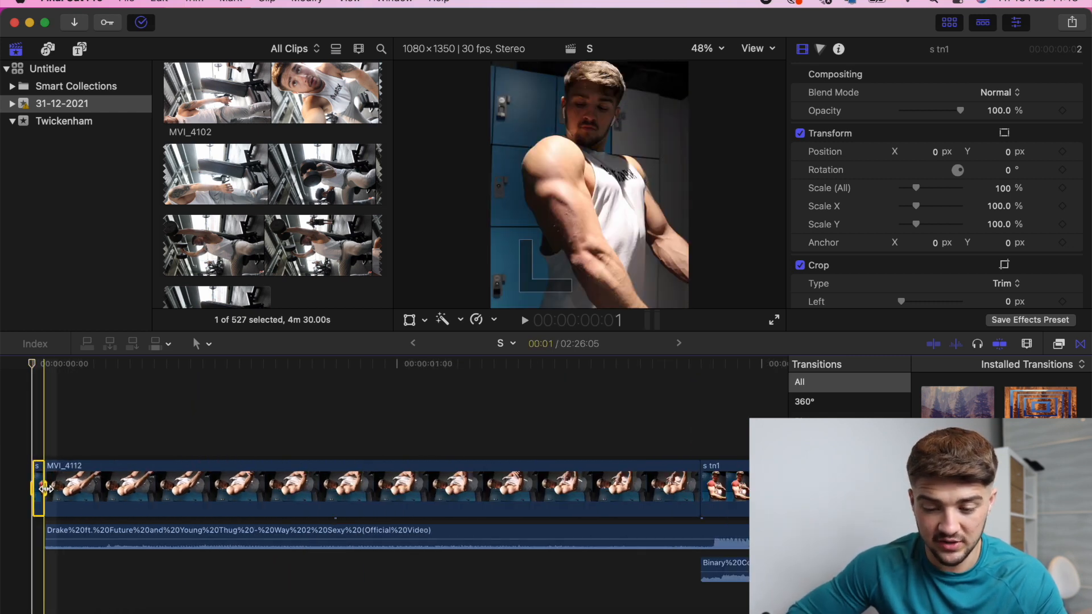
{"action": "left_click_drag", "start_coordinate": [45, 489], "coordinate": [433, 491]}
{"action": "key", "text": "super+minus"}
{"action": "key", "text": "super+minus"}
{"action": "key", "text": "super+minus"}
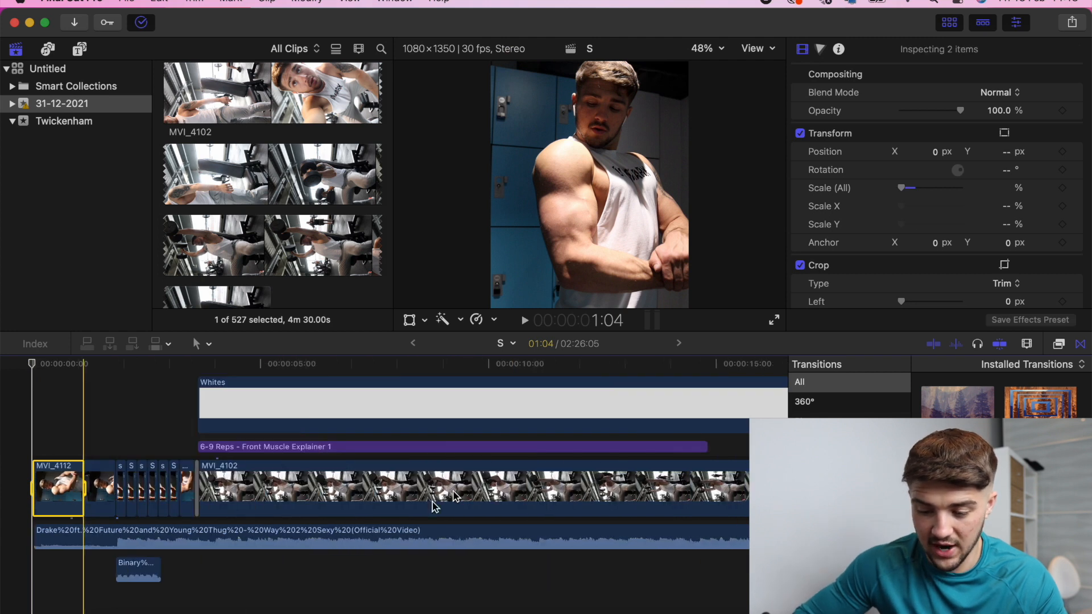
{"action": "key", "text": "super+minus"}
{"action": "left_click_drag", "start_coordinate": [57, 489], "coordinate": [563, 491]}
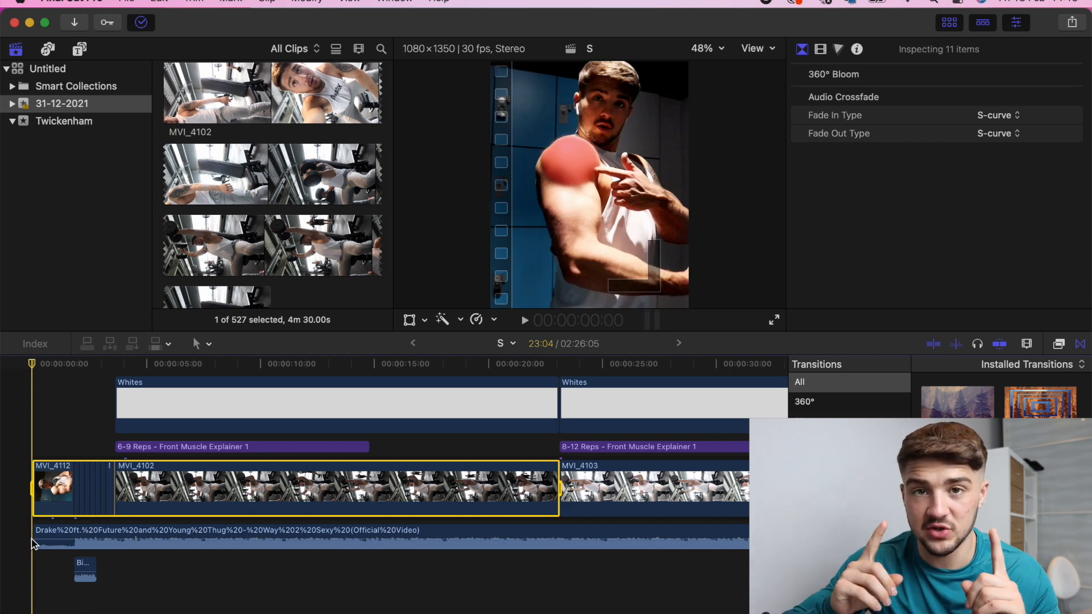
Mute the computer's sound and export the selected opening section with Export File (default)
{"action": "key", "text": "XF86AudioMute"}
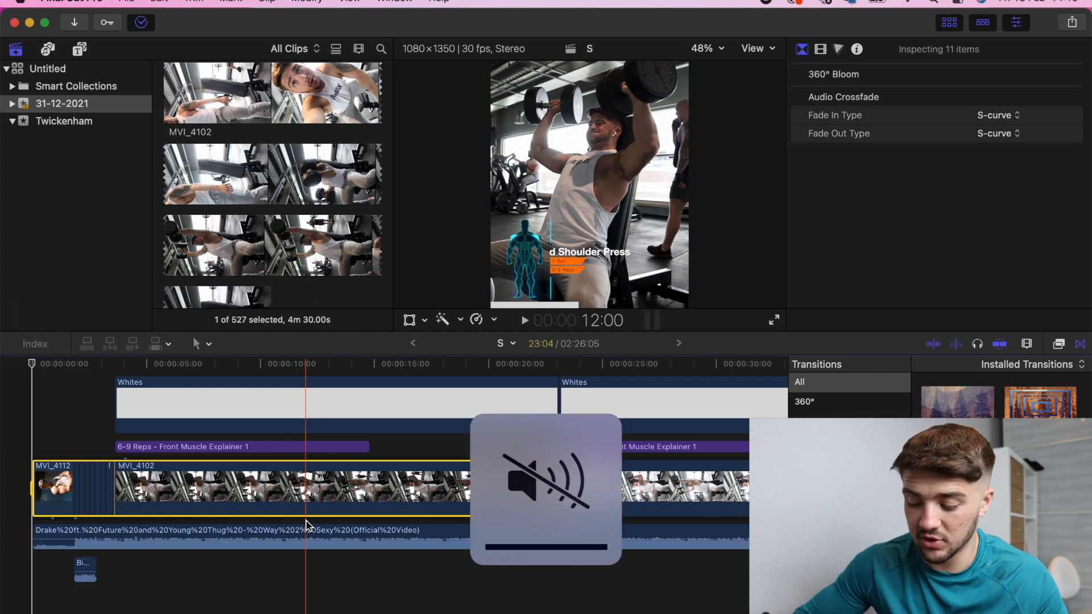
{"action": "scroll", "coordinate": [483, 381], "scroll_direction": "up", "scroll_amount": 2}
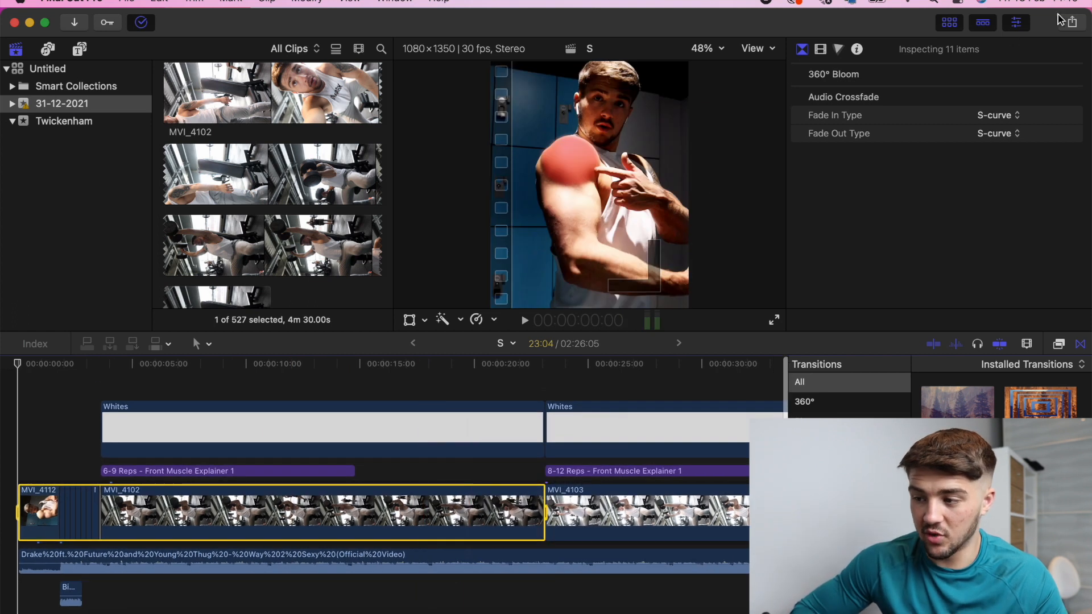
{"action": "left_click", "coordinate": [1072, 23]}
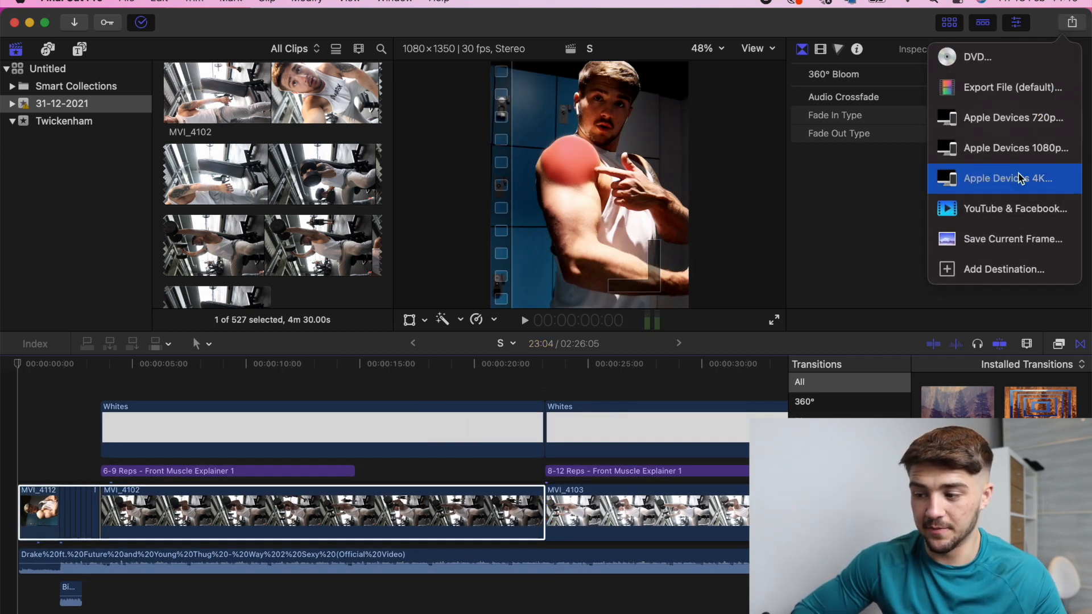
{"action": "left_click", "coordinate": [1007, 87]}
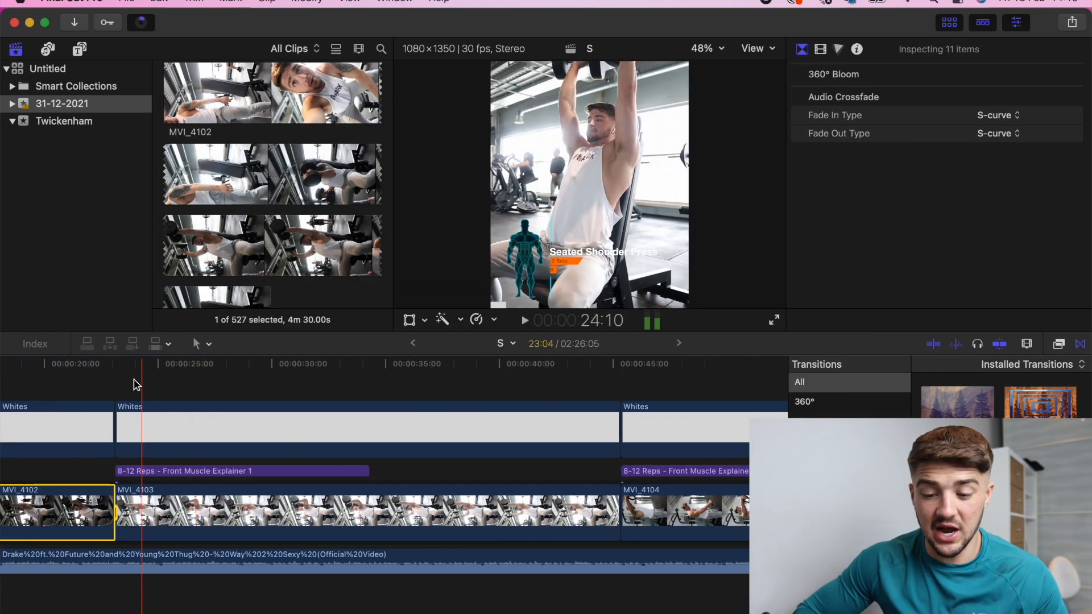
Select the section covered by the MVI_4103 clip, start Export File (default) for it, and open its title for editing
{"action": "left_click", "coordinate": [120, 378]}
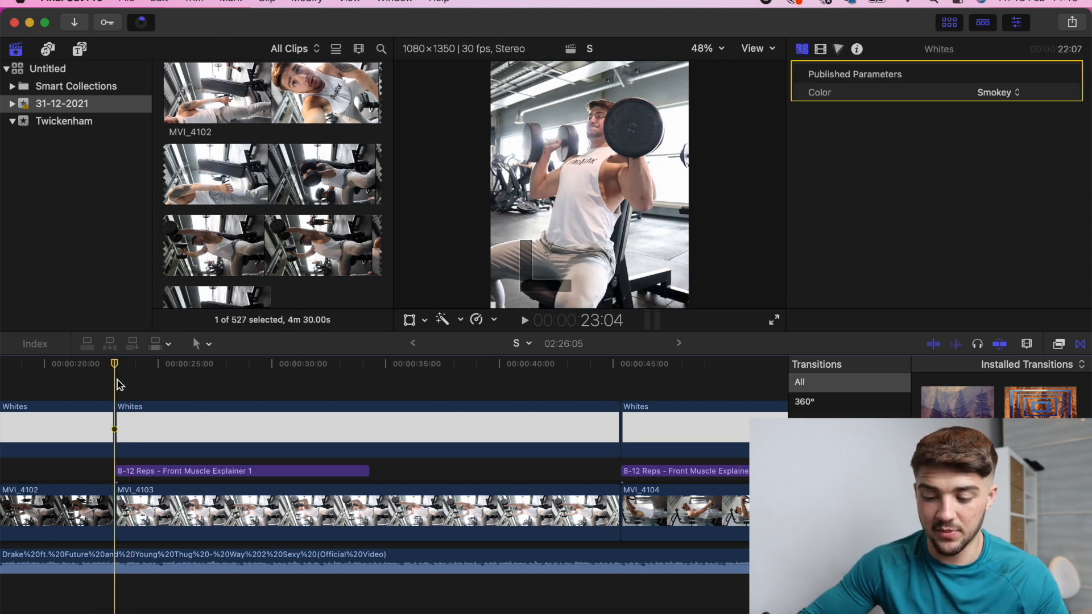
{"action": "key", "text": "c"}
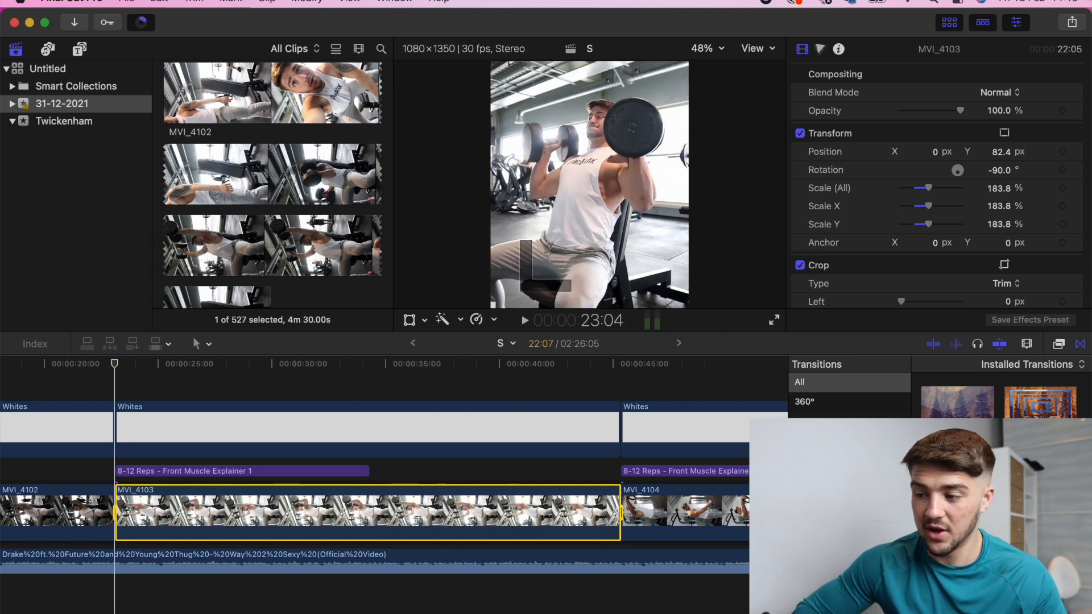
{"action": "left_click", "coordinate": [1073, 22]}
{"action": "left_click", "coordinate": [974, 85]}
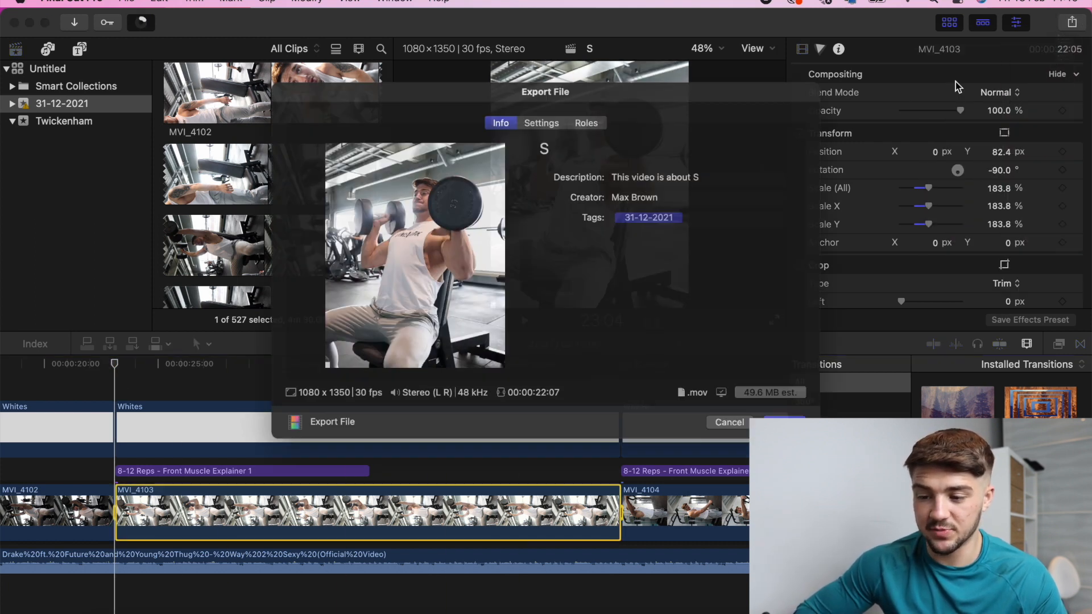
{"action": "left_click", "coordinate": [668, 138]}
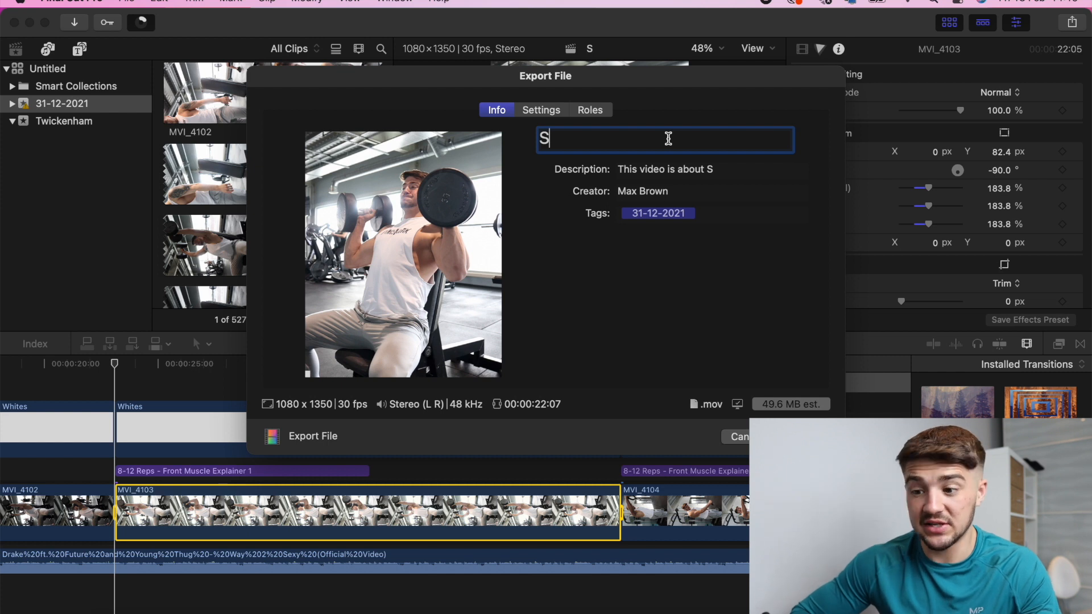